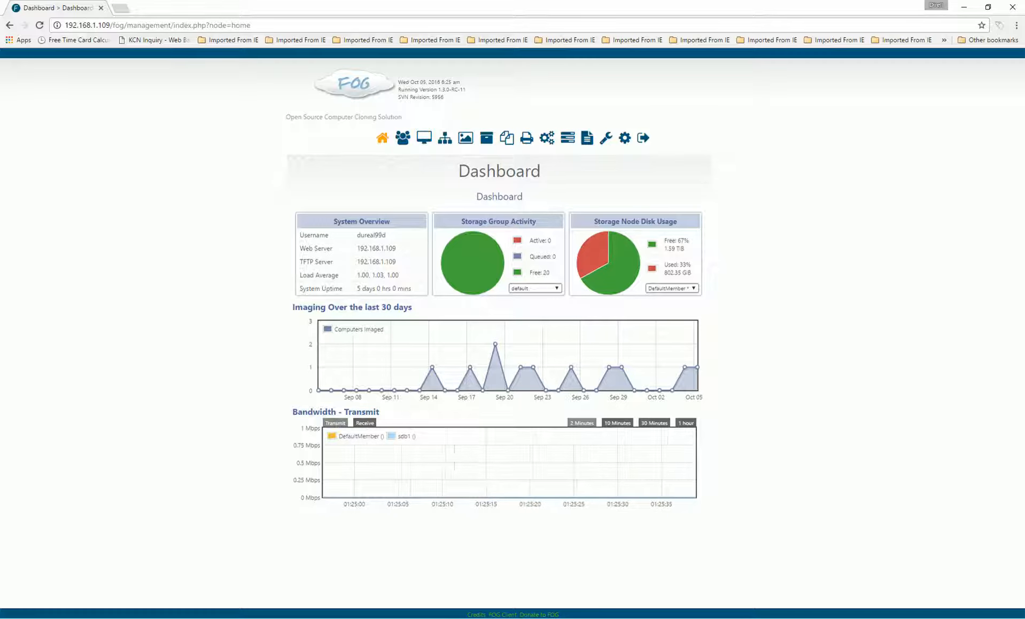
# Bring the 'office snappin tutorial' Notepad notes, listing the 1900M php.ini limits, full-screen over the dashboard
pyautogui.moveTo(657, 616)
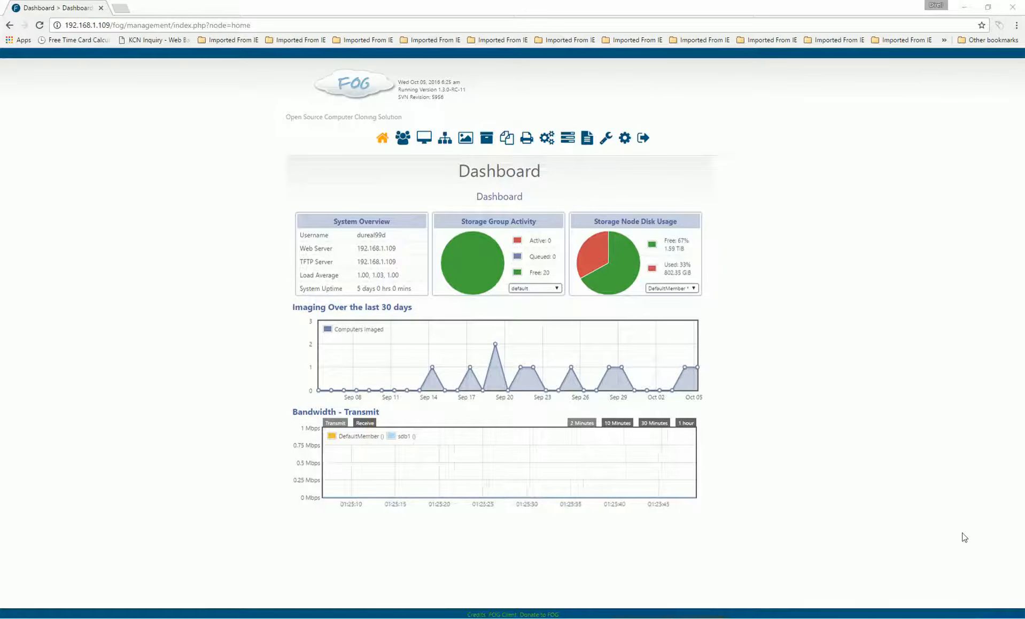
pyautogui.moveTo(1024, 208); pyautogui.dragTo(484, 2)
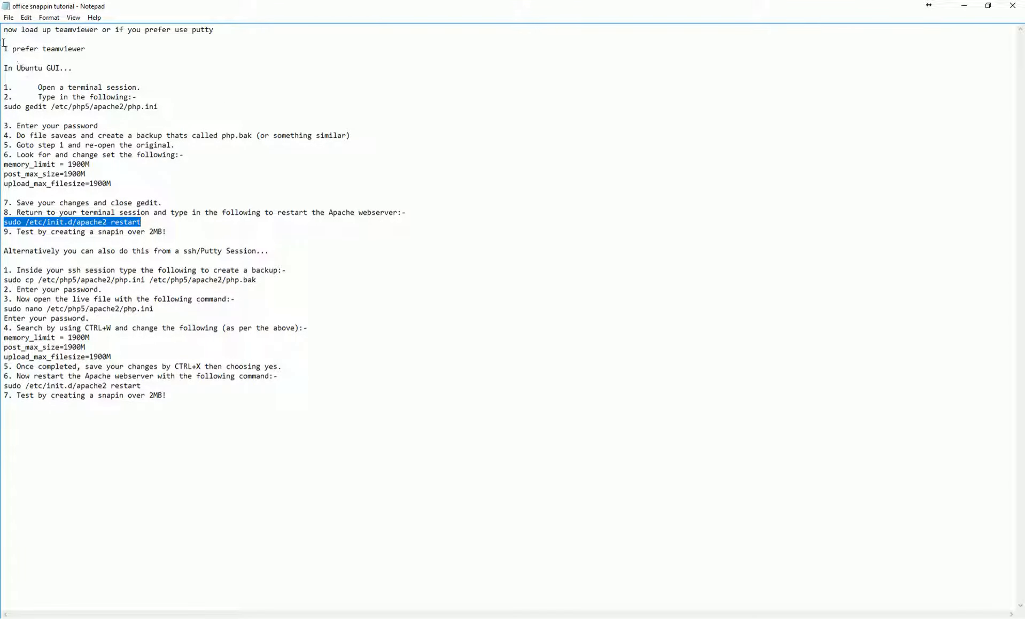
# Highlight the 'I prefer teamviewer' line, show and close PuTTY, then switch to the TeamViewer session
pyautogui.moveTo(3, 46); pyautogui.dragTo(89, 49)
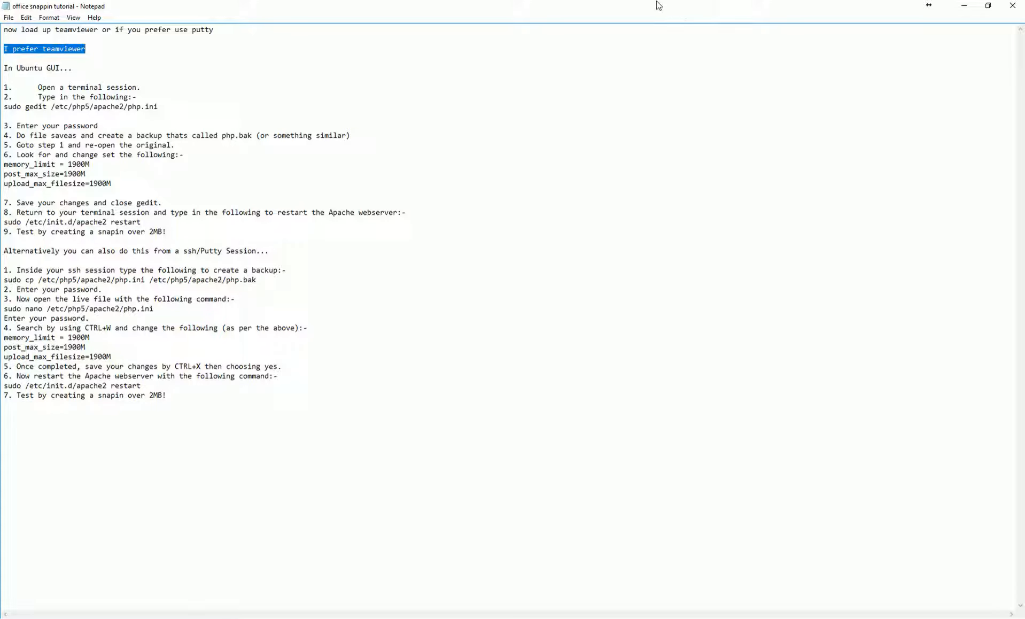
pyautogui.click(433, 617)
pyautogui.moveTo(483, 208); pyautogui.dragTo(725, 267)
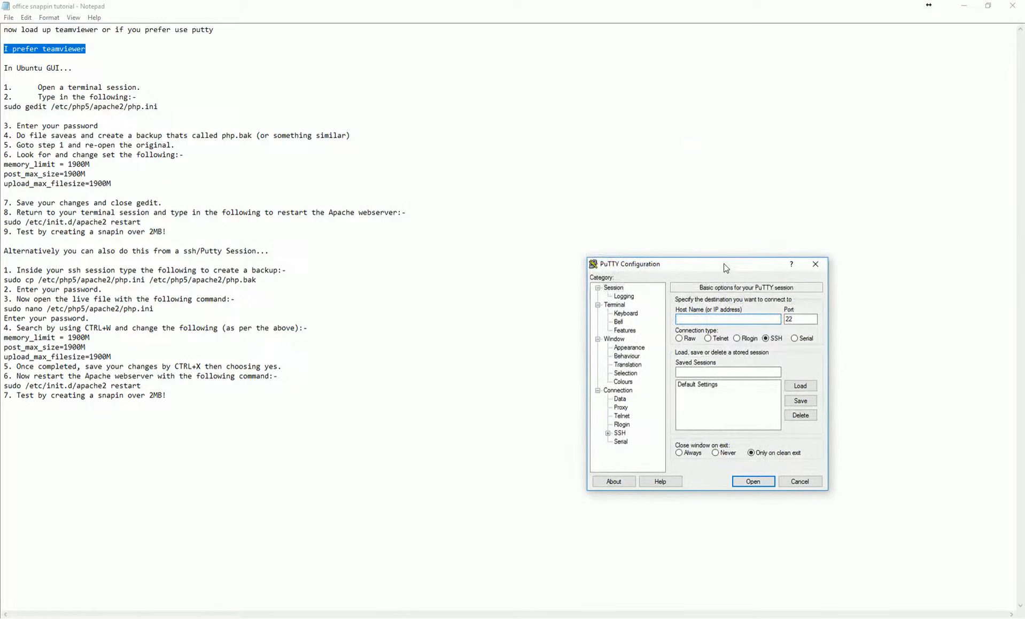
pyautogui.moveTo(725, 267); pyautogui.dragTo(518, 312)
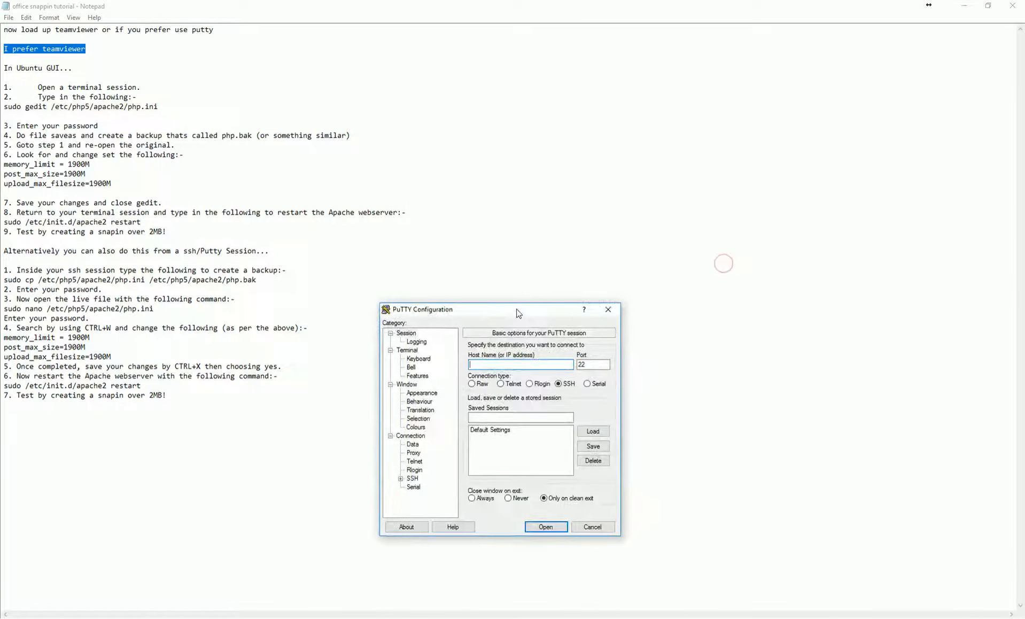
pyautogui.click(614, 309)
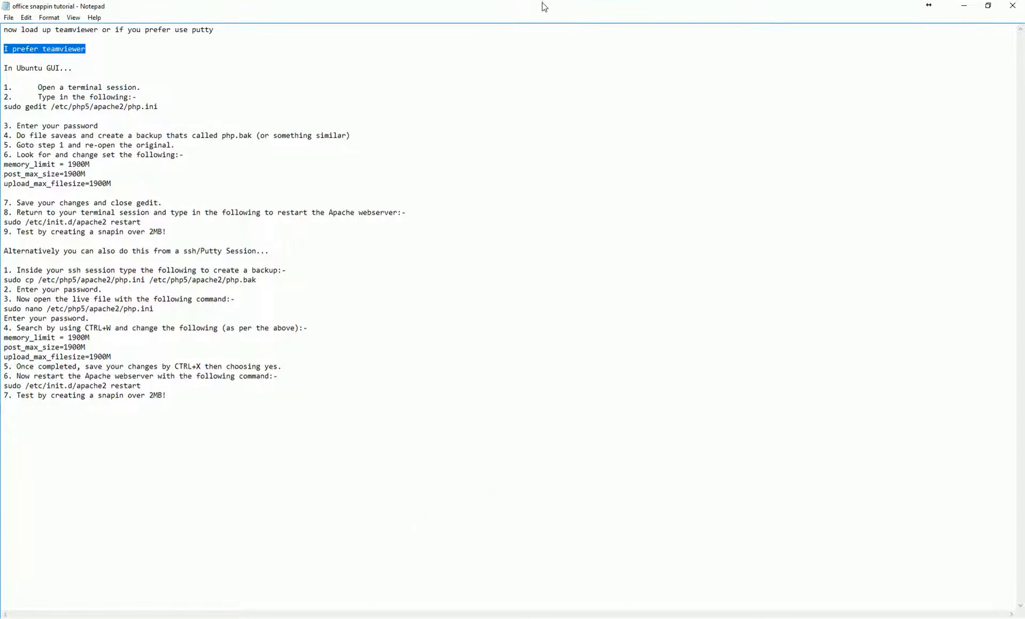
pyautogui.click(692, 617)
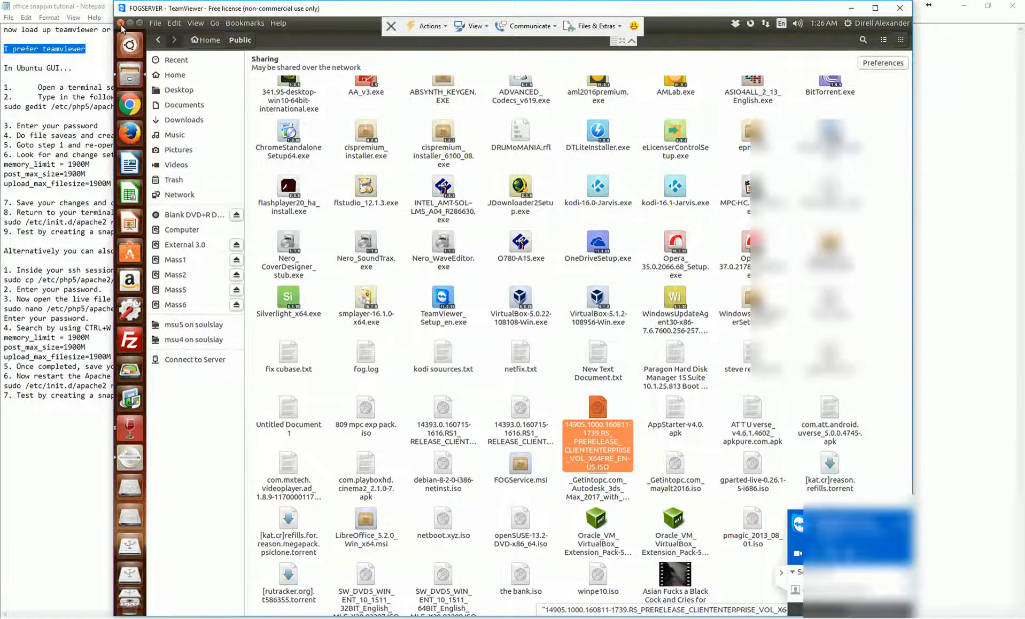
# Close the remote file browser and launch Terminal on FOGSERVER from the Ubuntu Dash, then return to Notepad
pyautogui.click(121, 23)
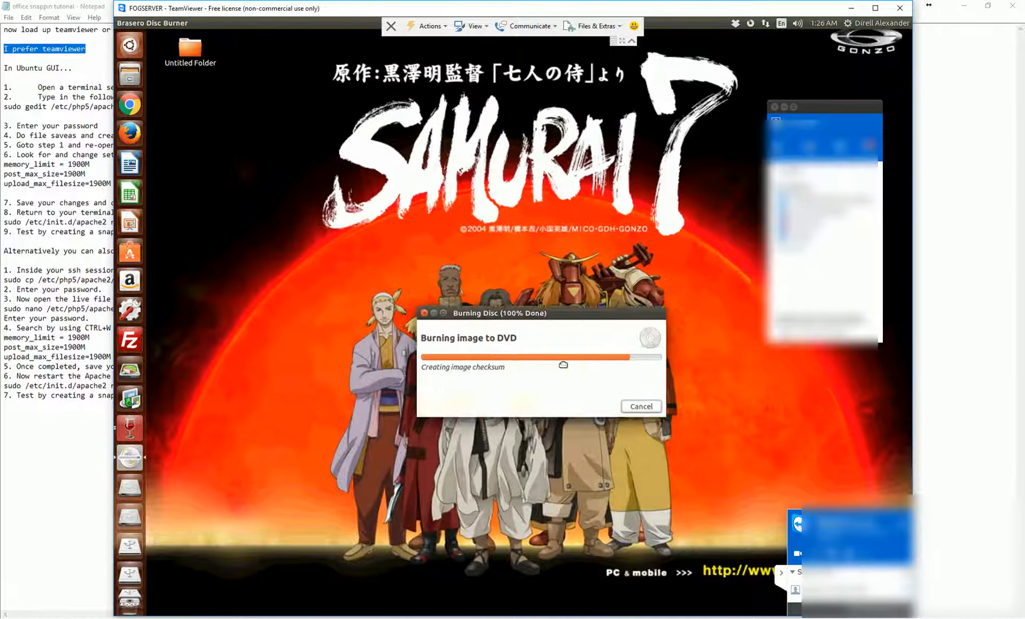
pyautogui.click(131, 43)
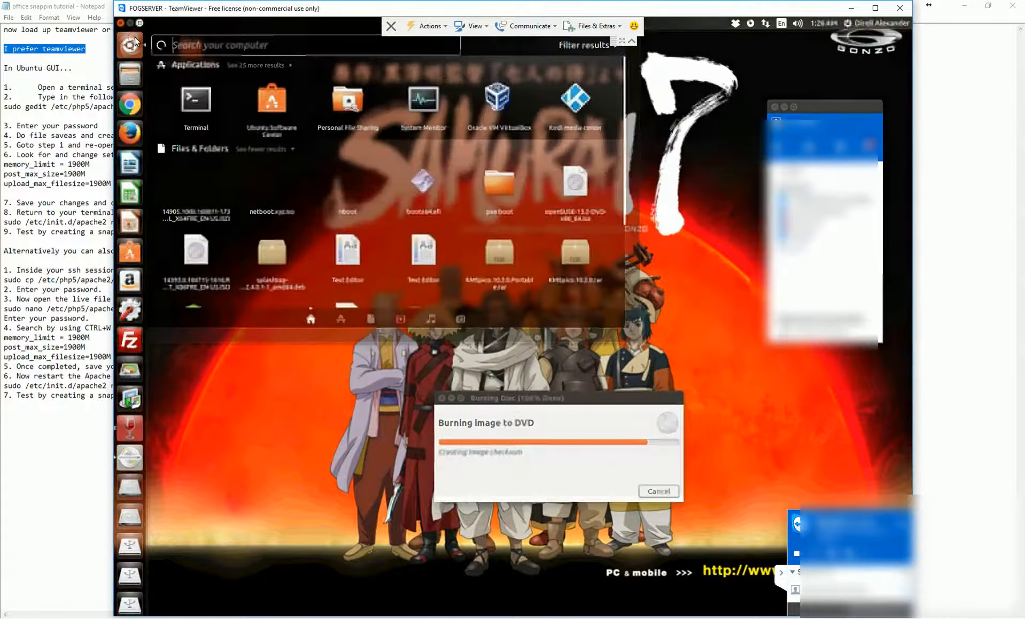
pyautogui.click(186, 97)
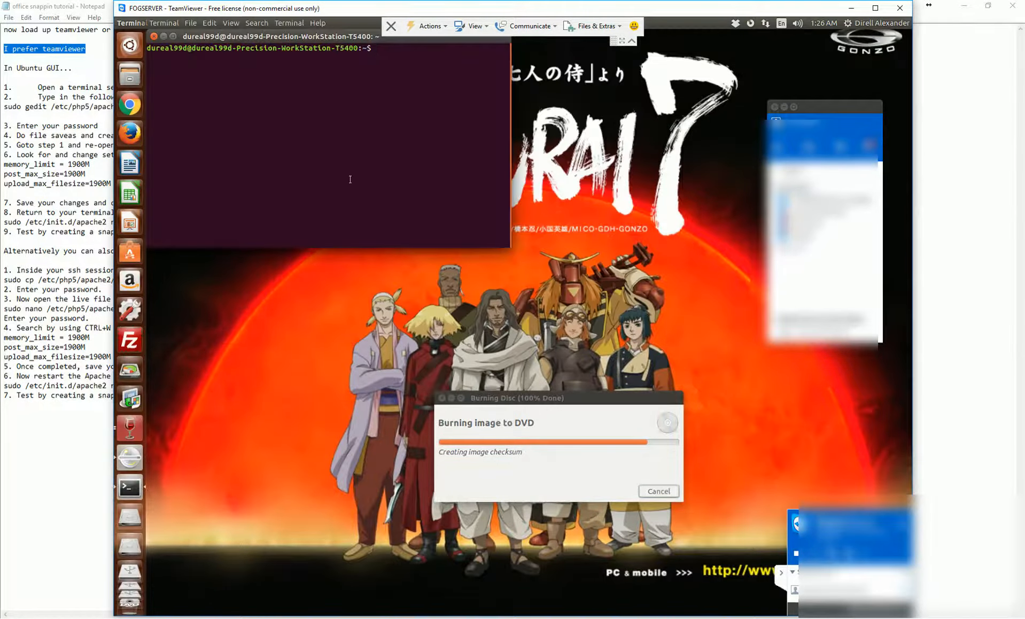
pyautogui.moveTo(413, 110); pyautogui.dragTo(461, 147)
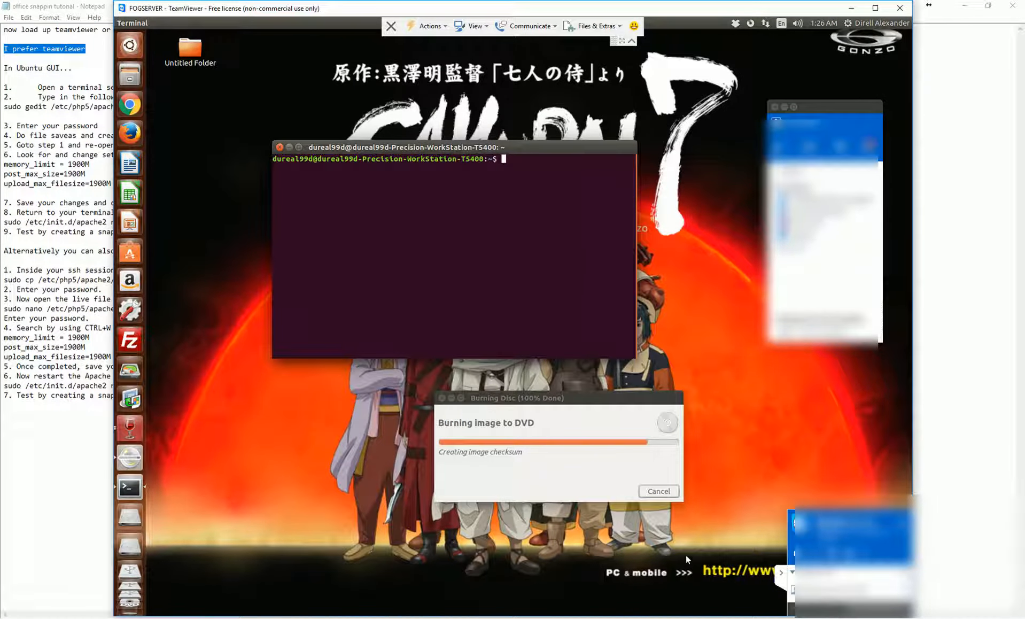
pyautogui.click(662, 617)
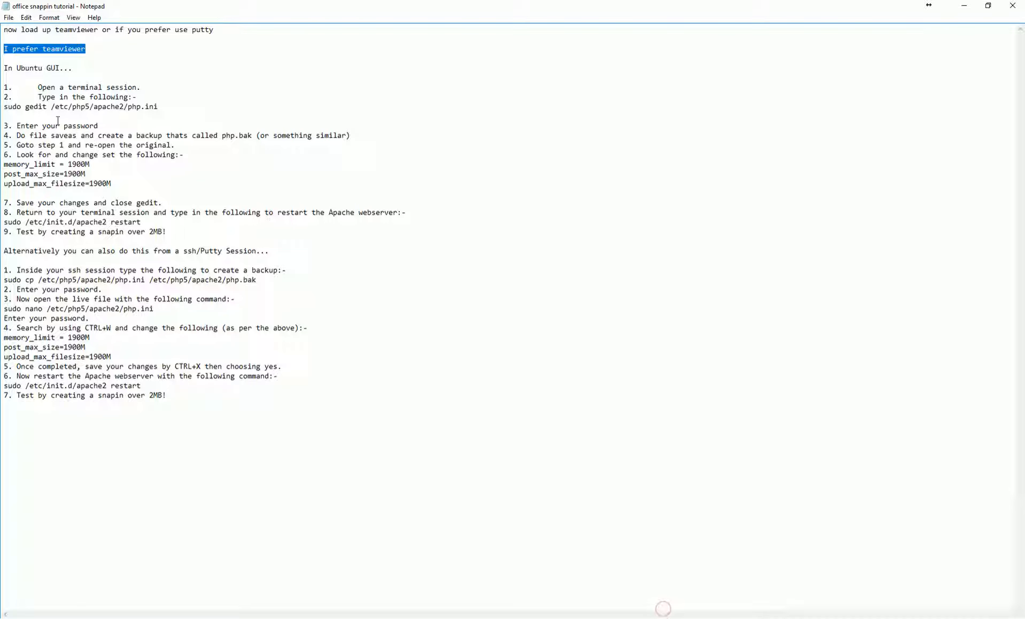
# Copy the 'sudo gedit /etc/php5/apache2/php.ini' line from the notes and return to TeamViewer
pyautogui.moveTo(6, 106); pyautogui.dragTo(159, 106)
pyautogui.rightClick(152, 106)
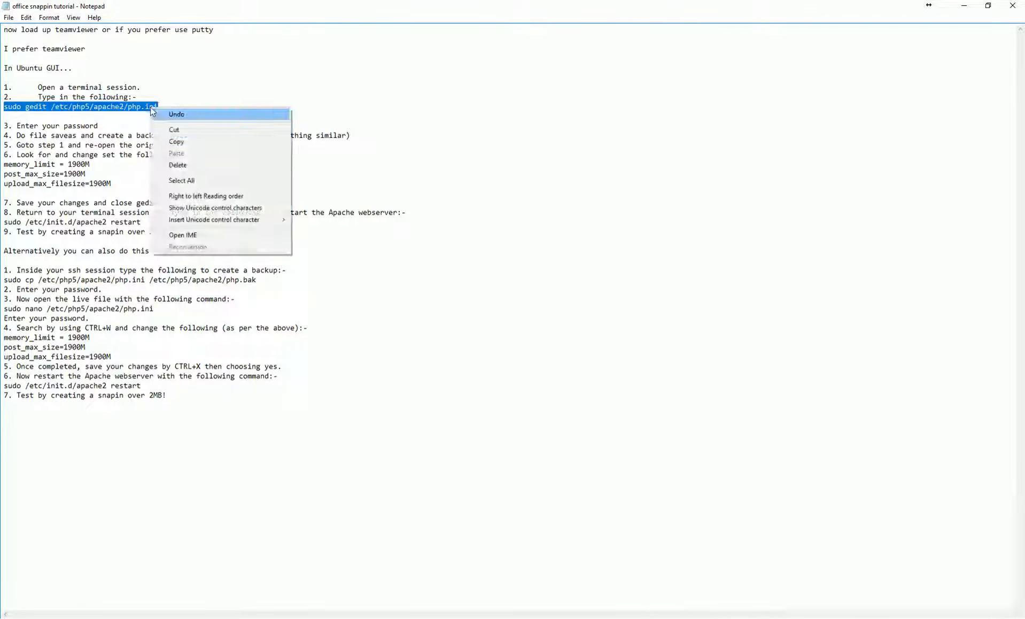
pyautogui.click(193, 143)
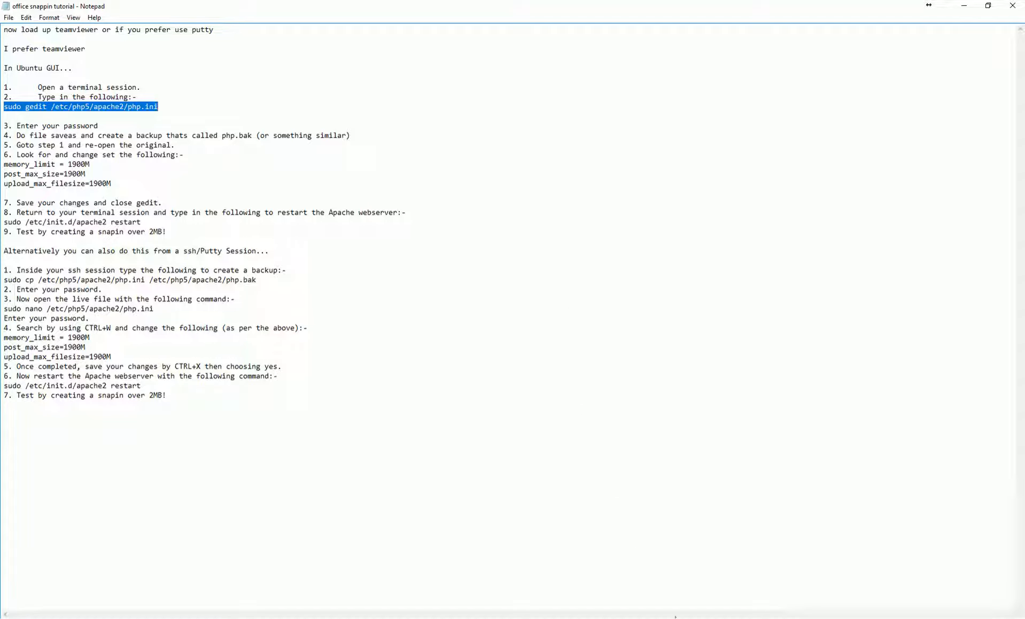
pyautogui.moveTo(676, 616)
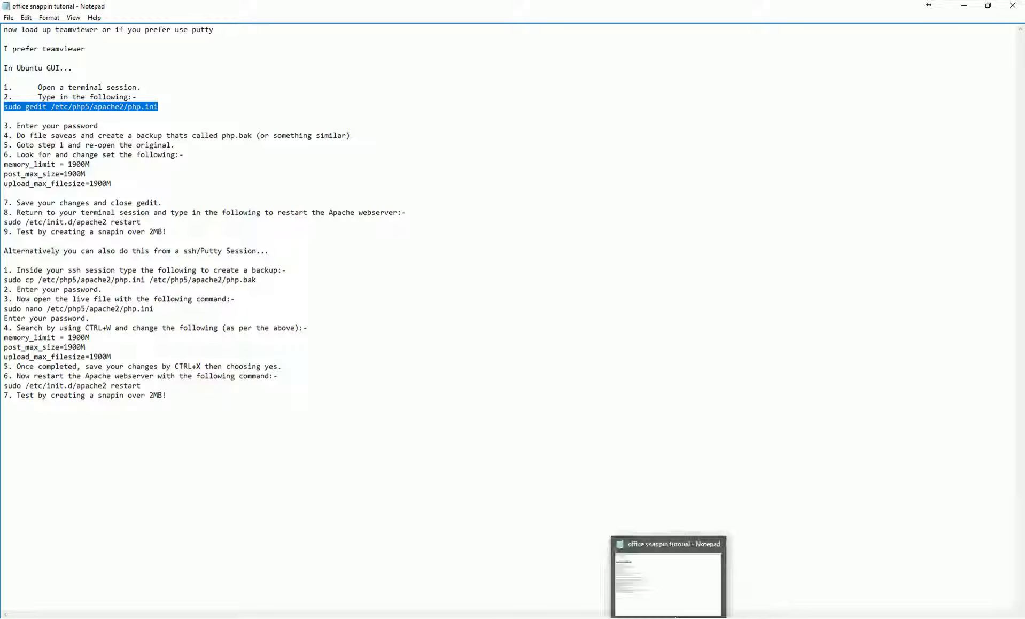
pyautogui.click(721, 582)
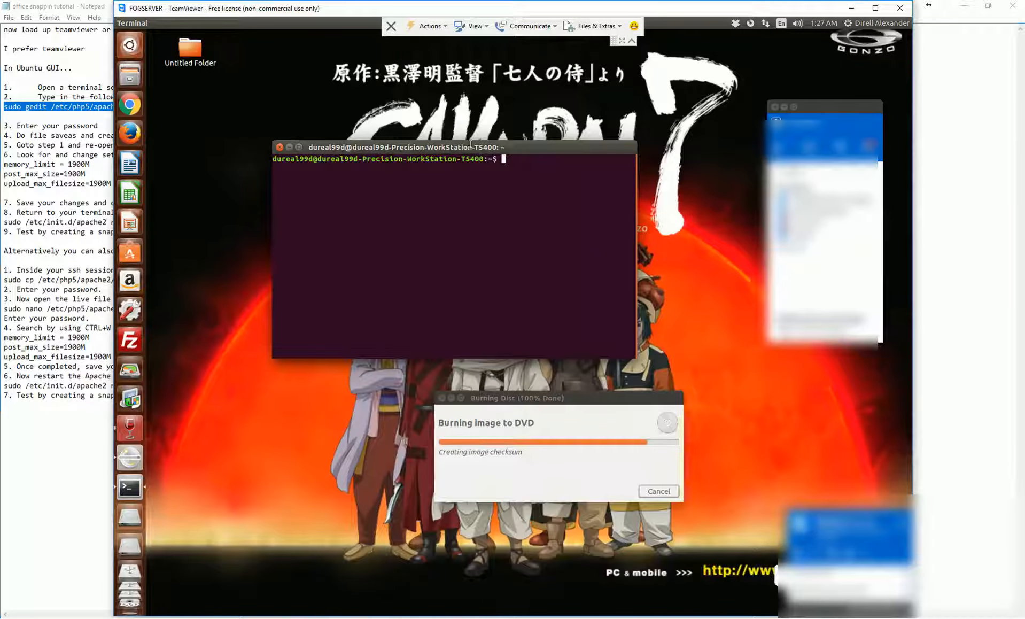
# Paste and run 'sudo gedit /etc/php5/apache2/php.ini' in the remote terminal, confirming the sudo password
pyautogui.moveTo(511, 150); pyautogui.dragTo(514, 141)
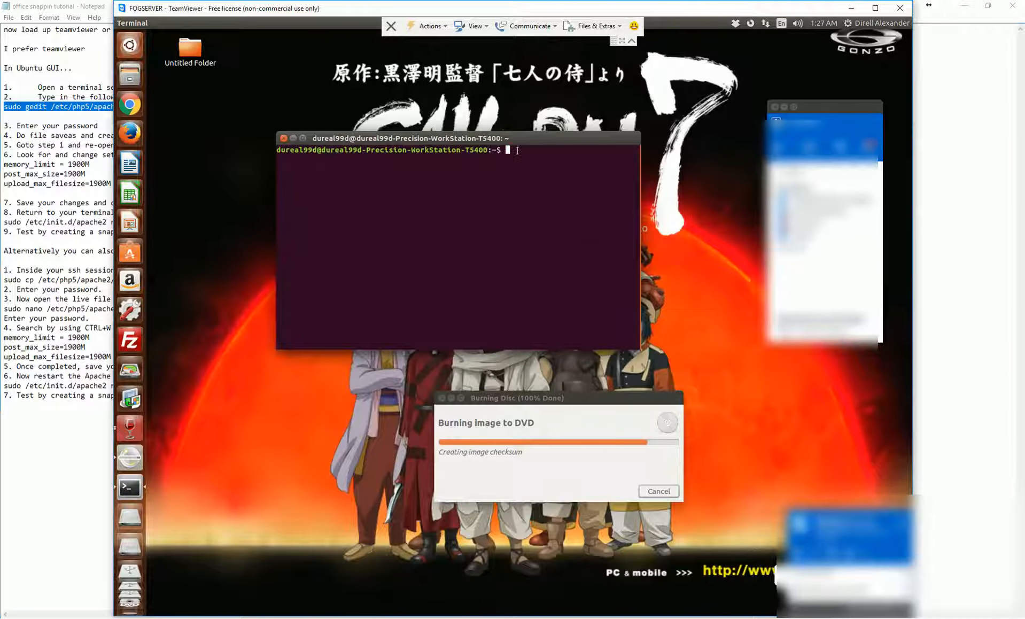
pyautogui.rightClick(517, 150)
pyautogui.click(551, 182)
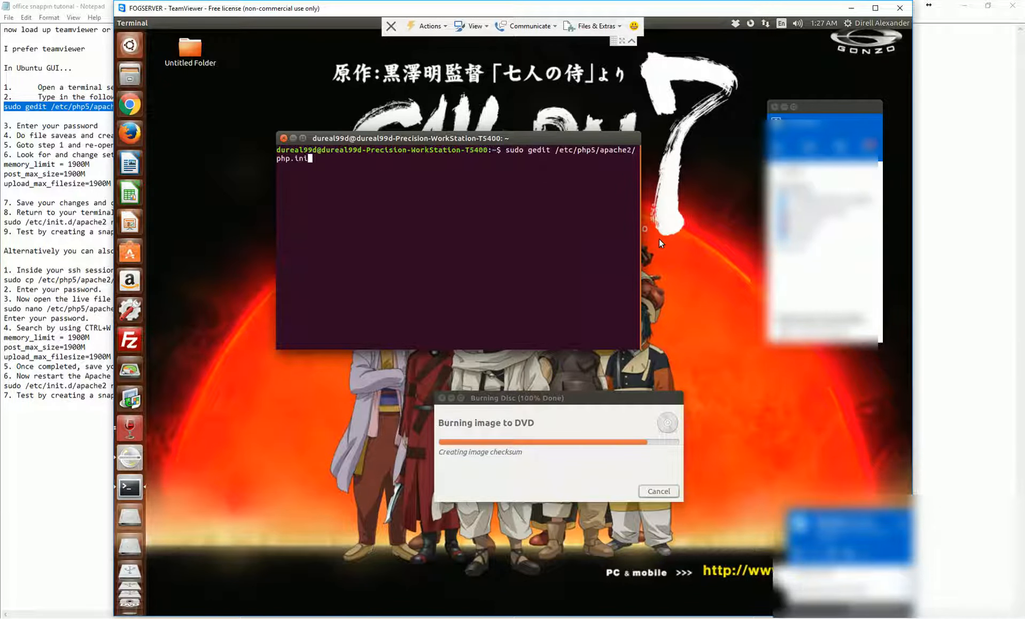
pyautogui.press('Return')
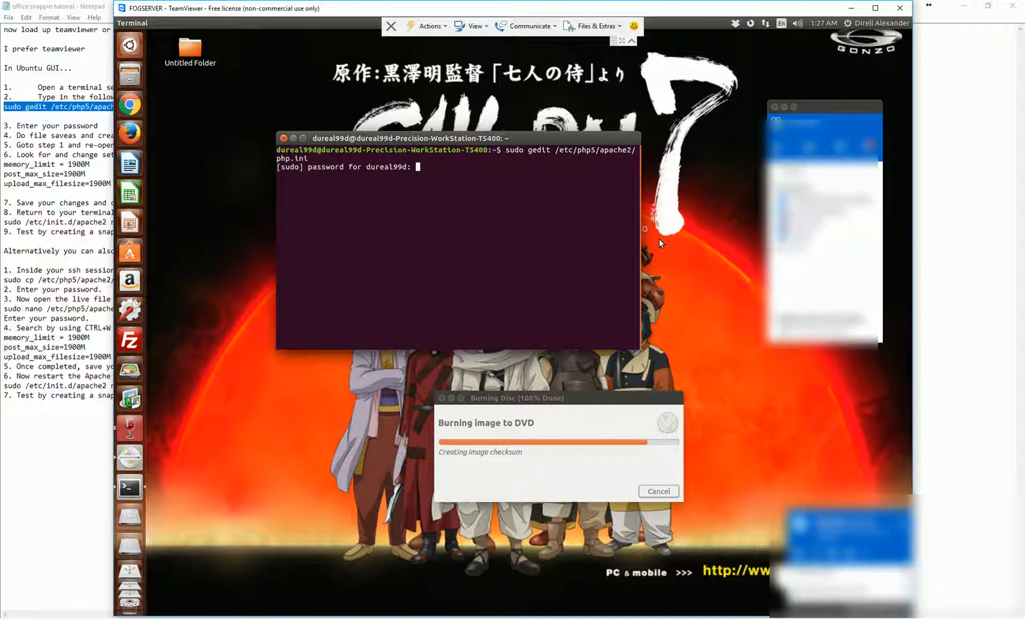
pyautogui.press('Return')
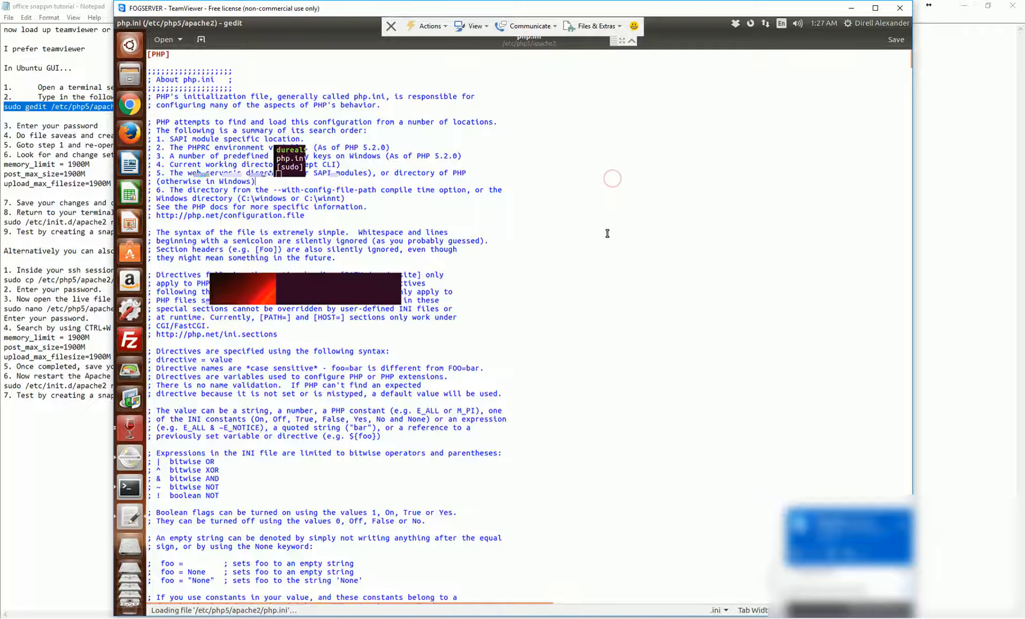
# Shift the remote session aside and highlight the notes' memory_limit, post_max_size and upload_max_filesize 1900M lines
pyautogui.scroll(-4, 608, 230)
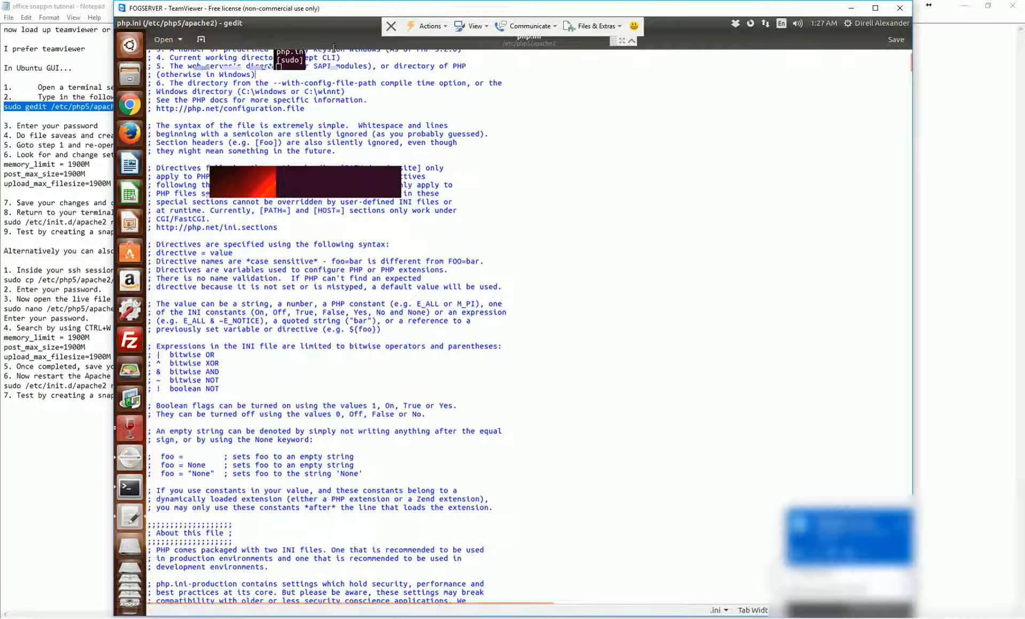
pyautogui.moveTo(317, 10); pyautogui.dragTo(416, 11)
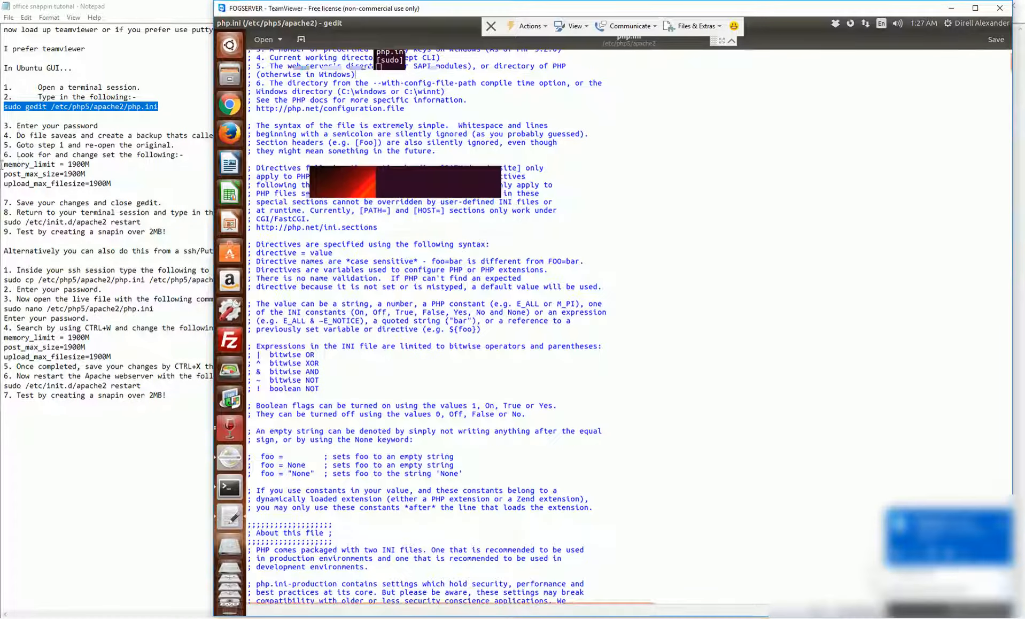
pyautogui.moveTo(2, 164); pyautogui.dragTo(93, 164)
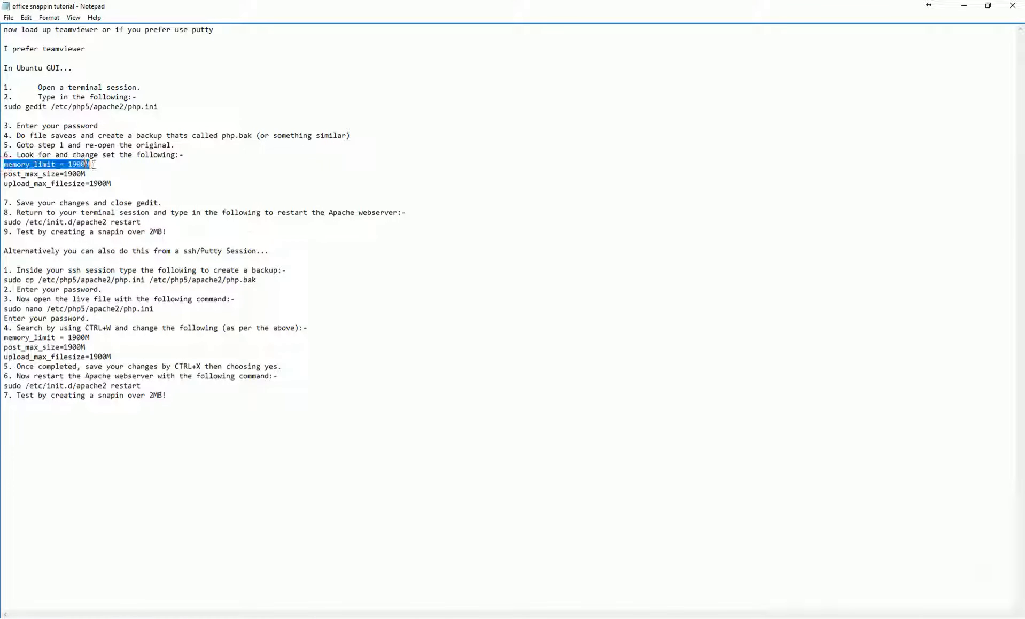
pyautogui.moveTo(2, 174); pyautogui.dragTo(94, 175)
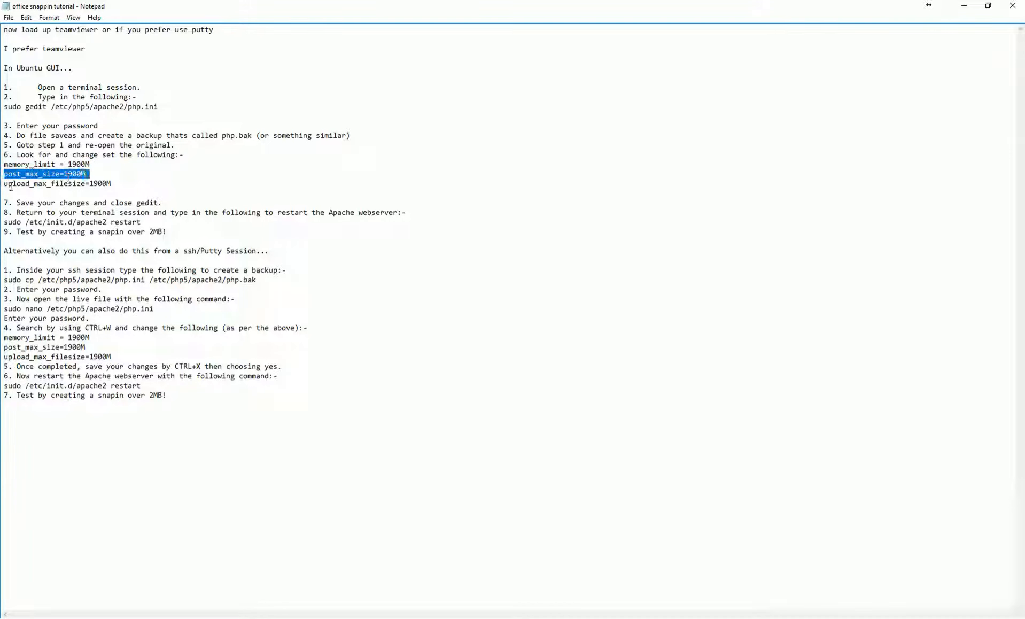
pyautogui.moveTo(5, 184); pyautogui.dragTo(113, 185)
pyautogui.click(125, 185)
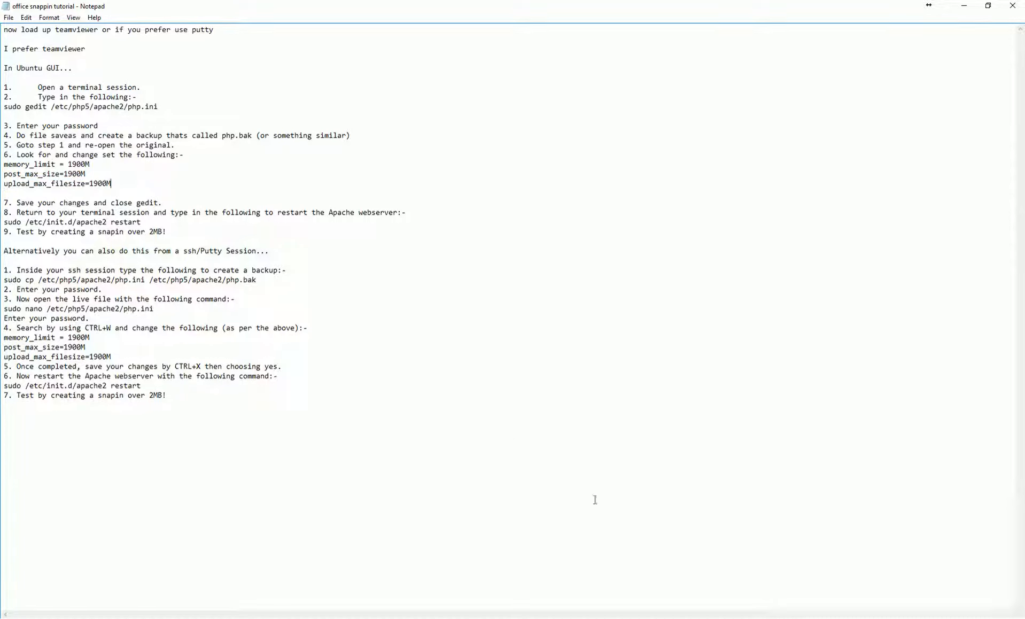
# Scroll through php.ini in gedit on FOGSERVER, verifying the limits read 10000M down to upload_max_filesize
pyautogui.moveTo(705, 615)
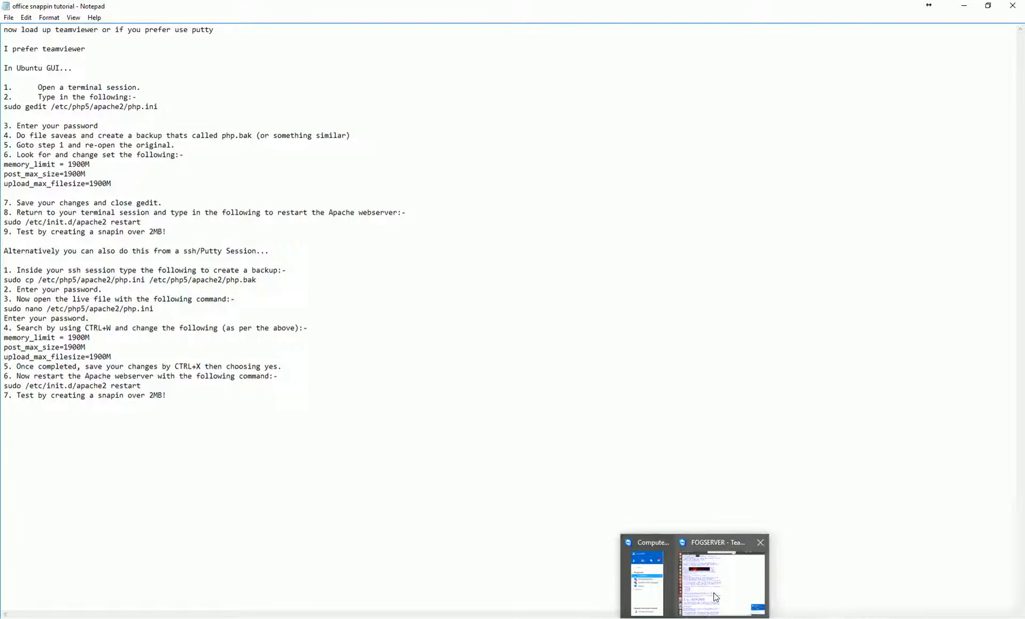
pyautogui.click(715, 597)
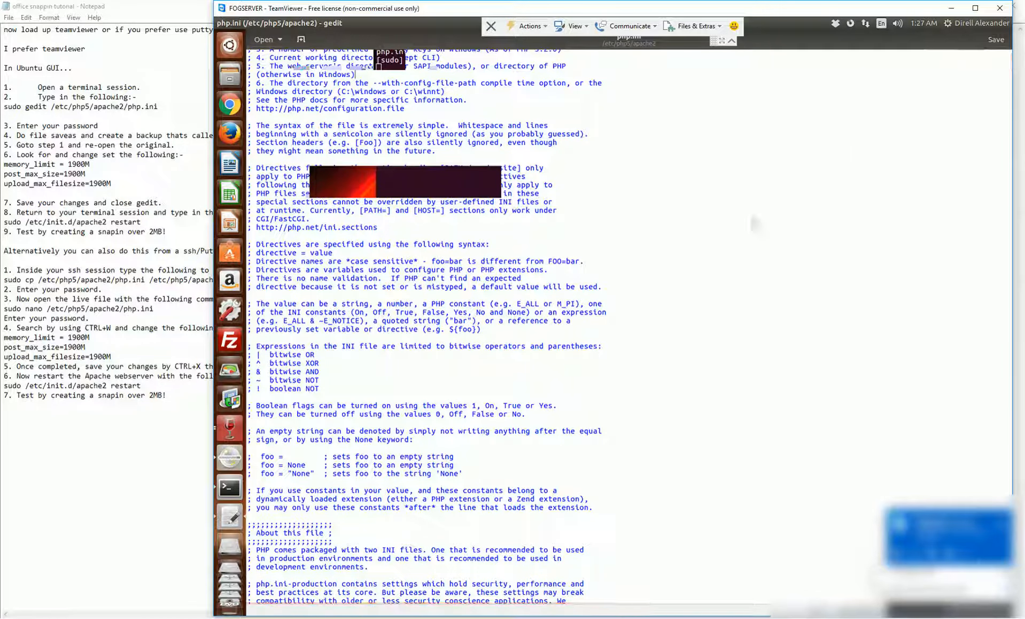
pyautogui.scroll(-15, 764, 319)
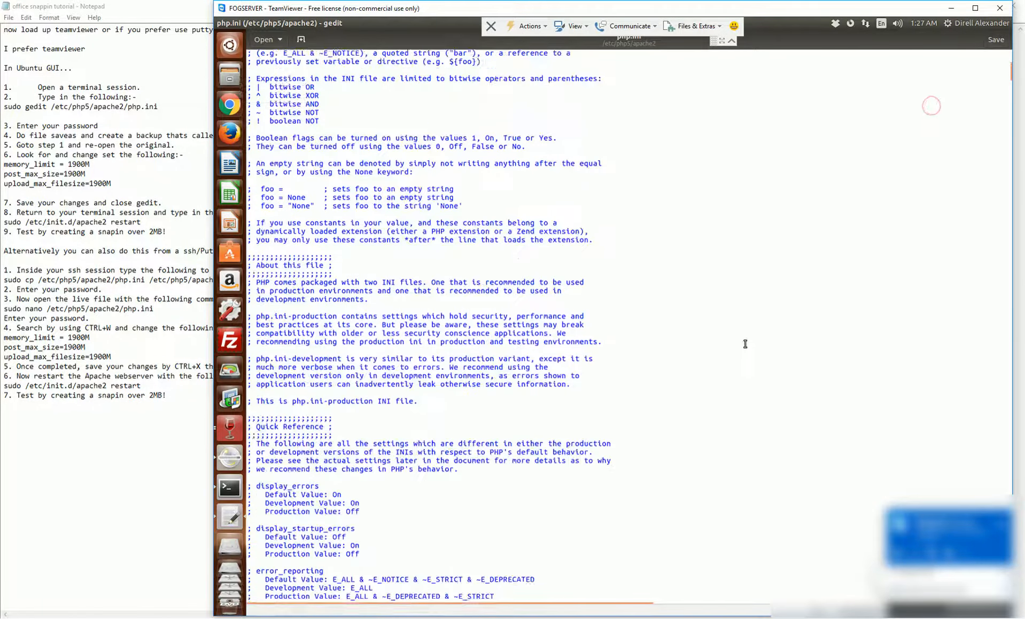
pyautogui.scroll(-20, 700, 353)
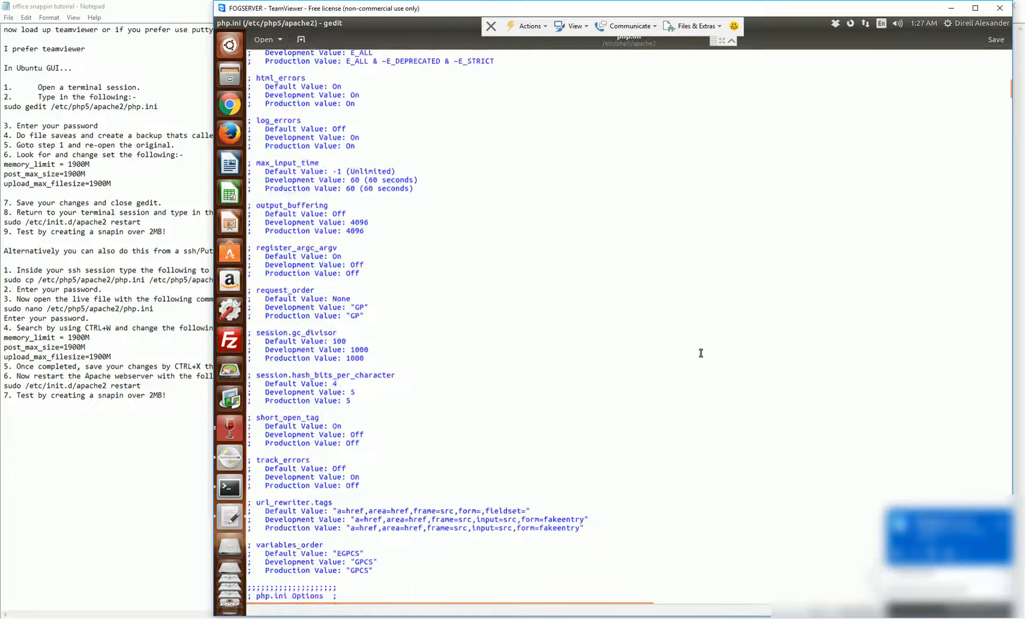
pyautogui.scroll(-10, 700, 352)
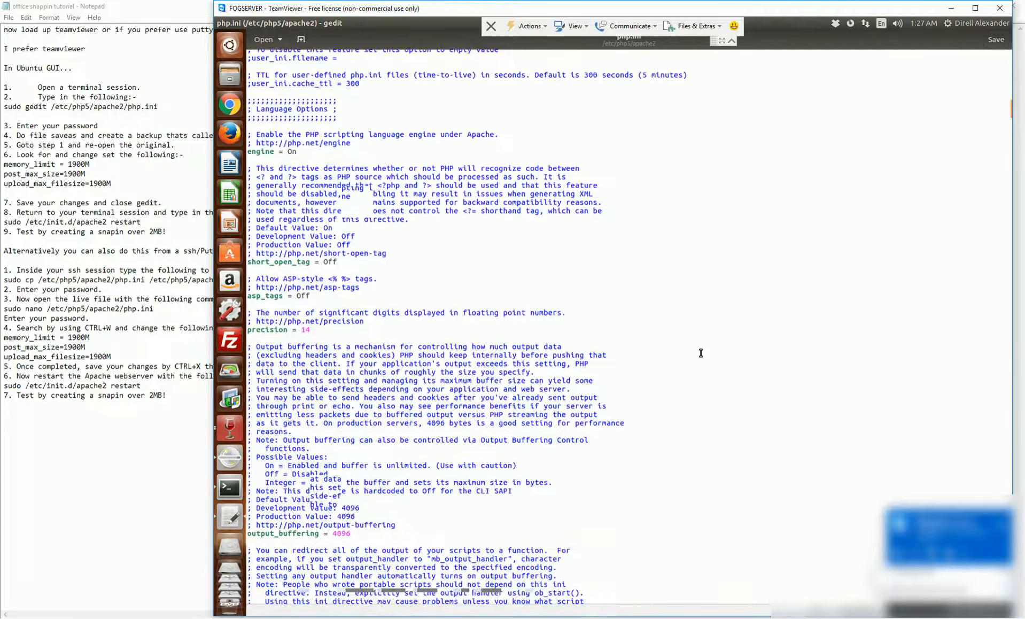
pyautogui.scroll(-10, 701, 352)
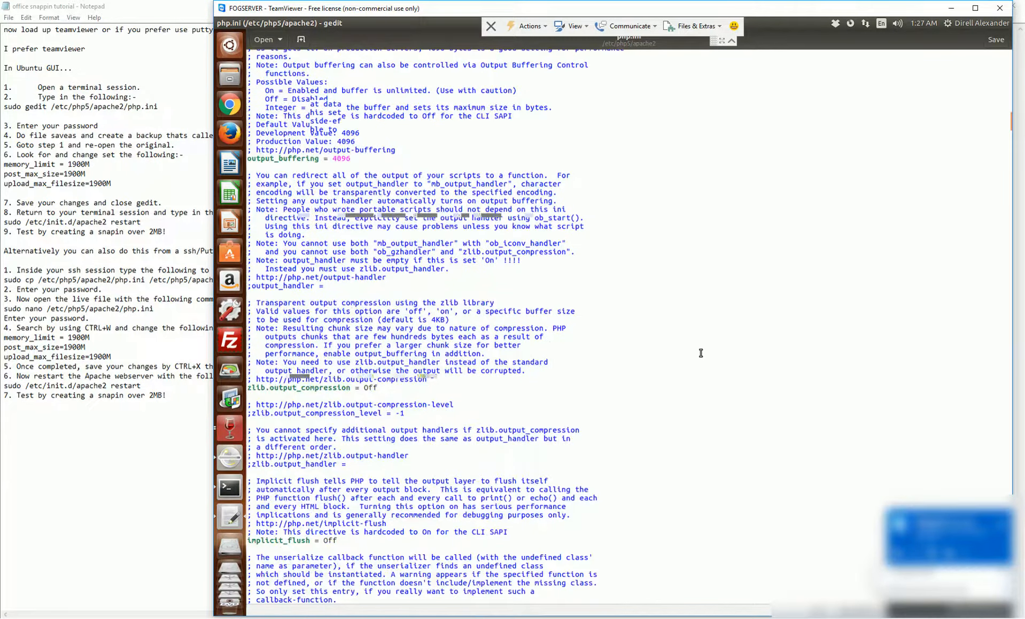
pyautogui.scroll(-14, 700, 352)
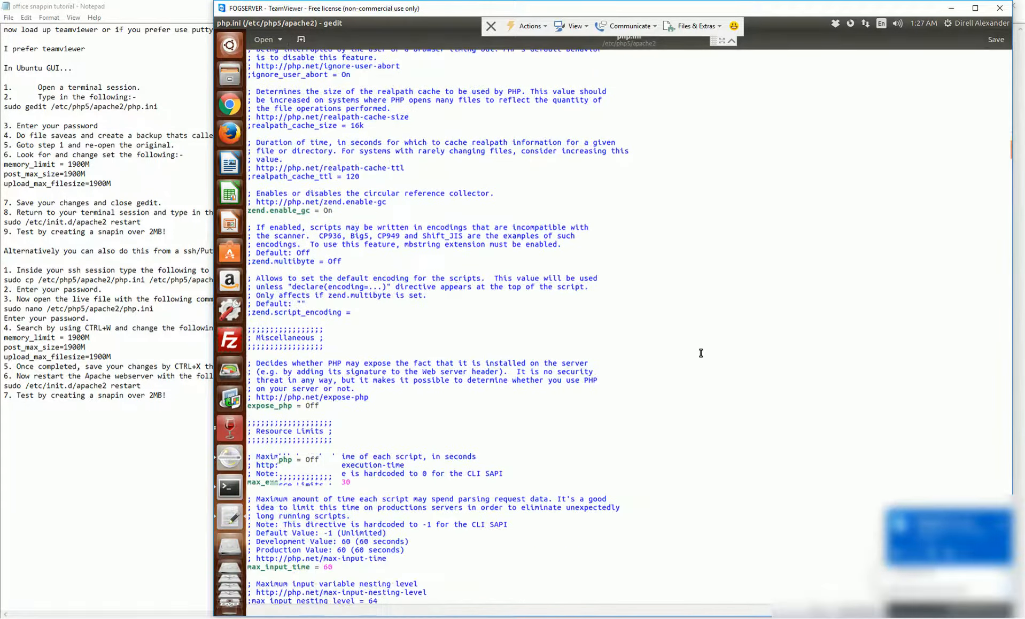
pyautogui.scroll(-3, 700, 352)
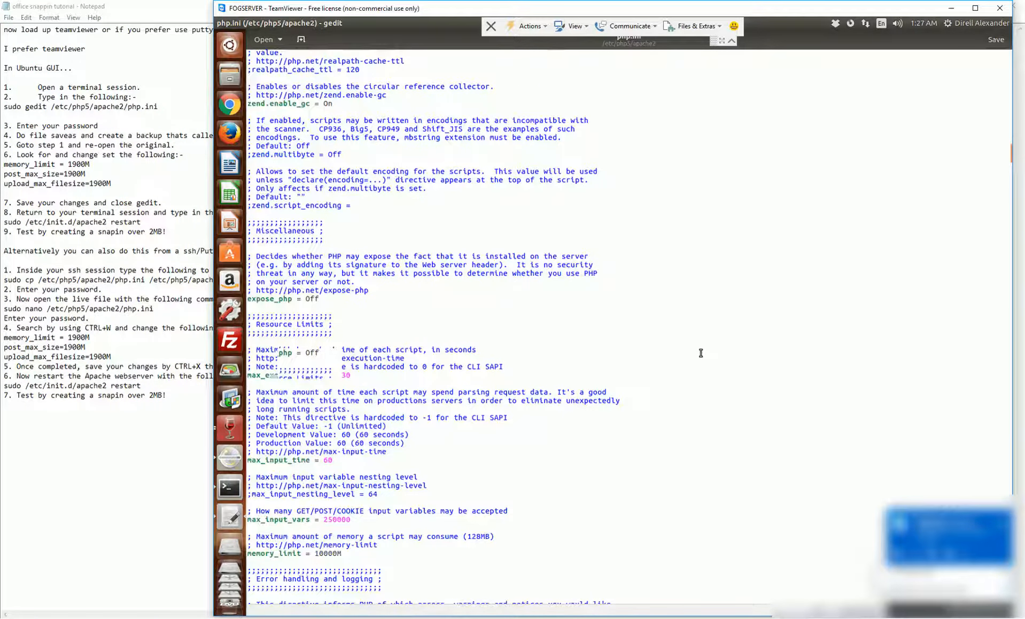
pyautogui.scroll(-2, 700, 352)
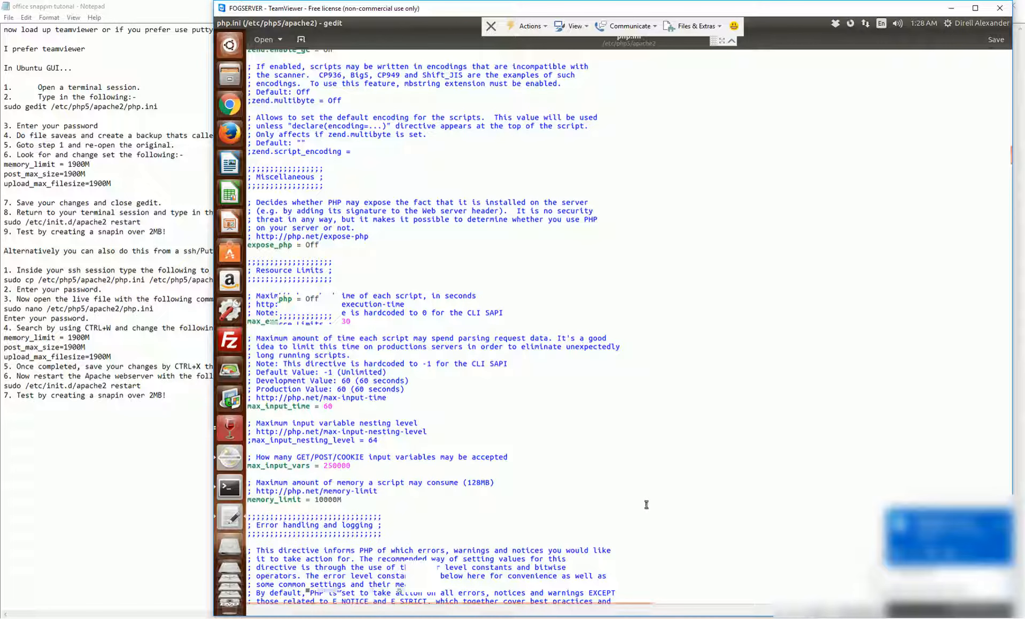
pyautogui.scroll(-15, 646, 504)
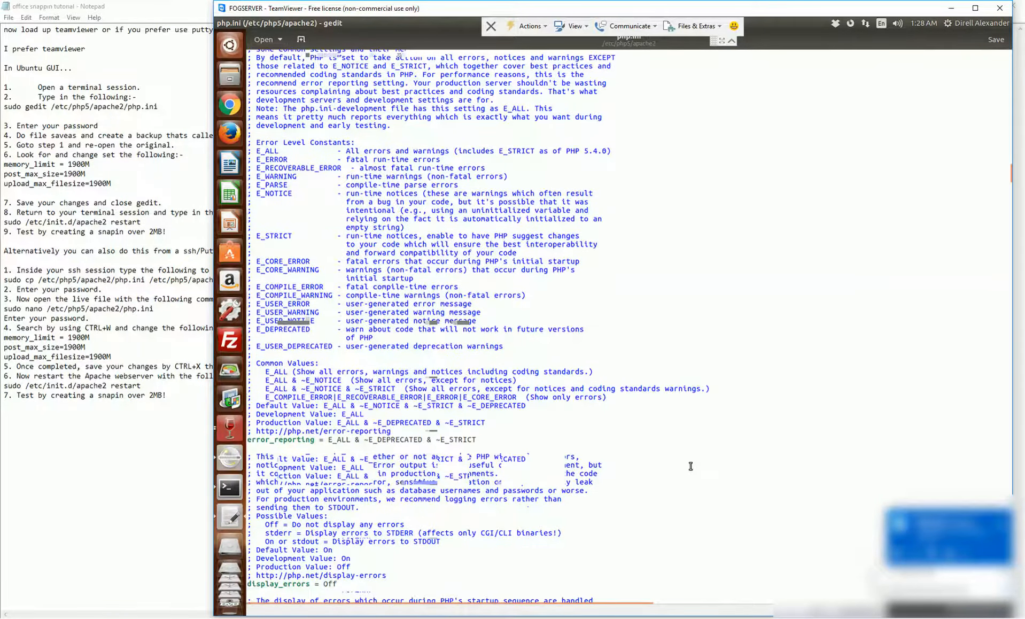
pyautogui.scroll(-5, 690, 466)
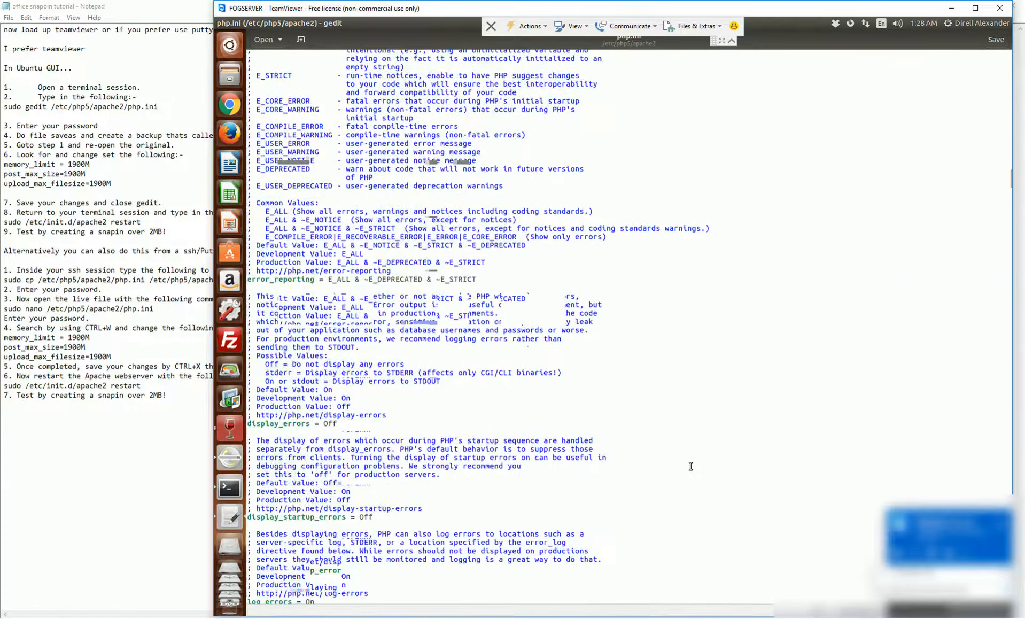
pyautogui.scroll(-10, 691, 466)
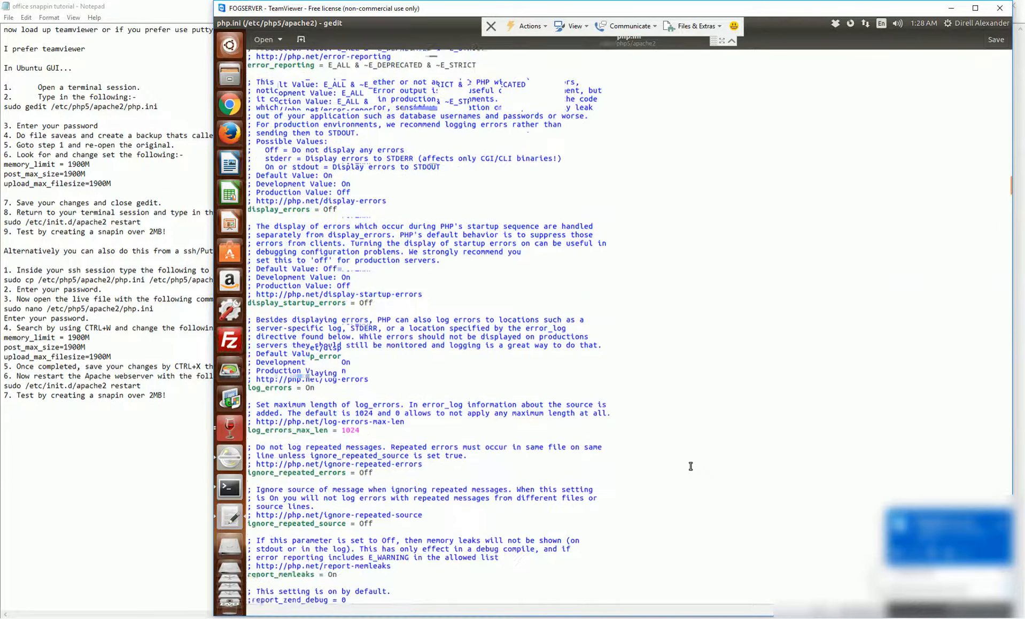
pyautogui.scroll(-7, 691, 466)
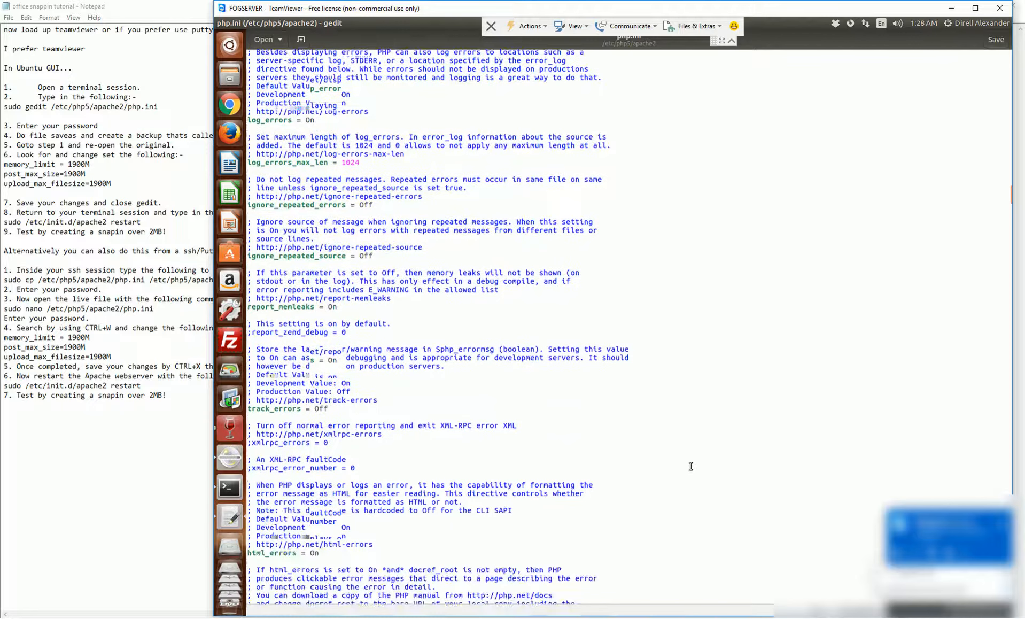
pyautogui.scroll(-8, 690, 466)
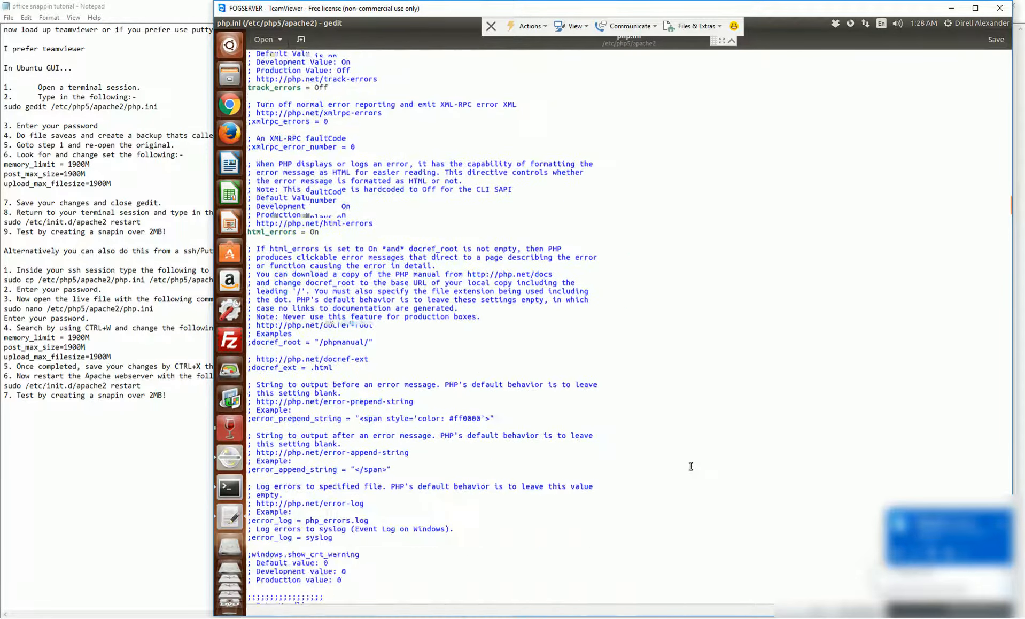
pyautogui.scroll(-12, 690, 466)
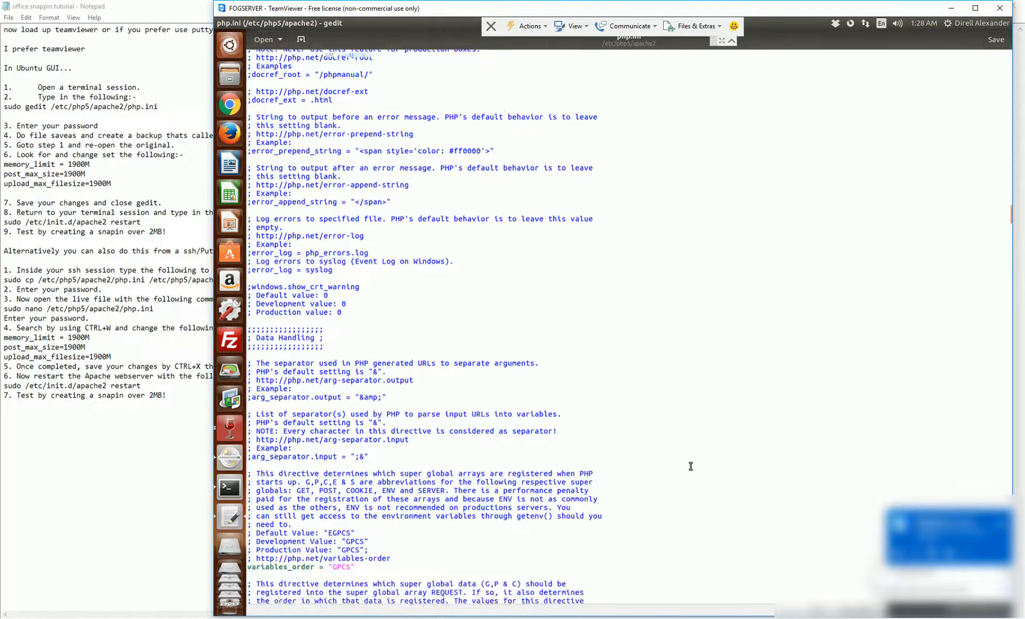
pyautogui.scroll(-10, 691, 465)
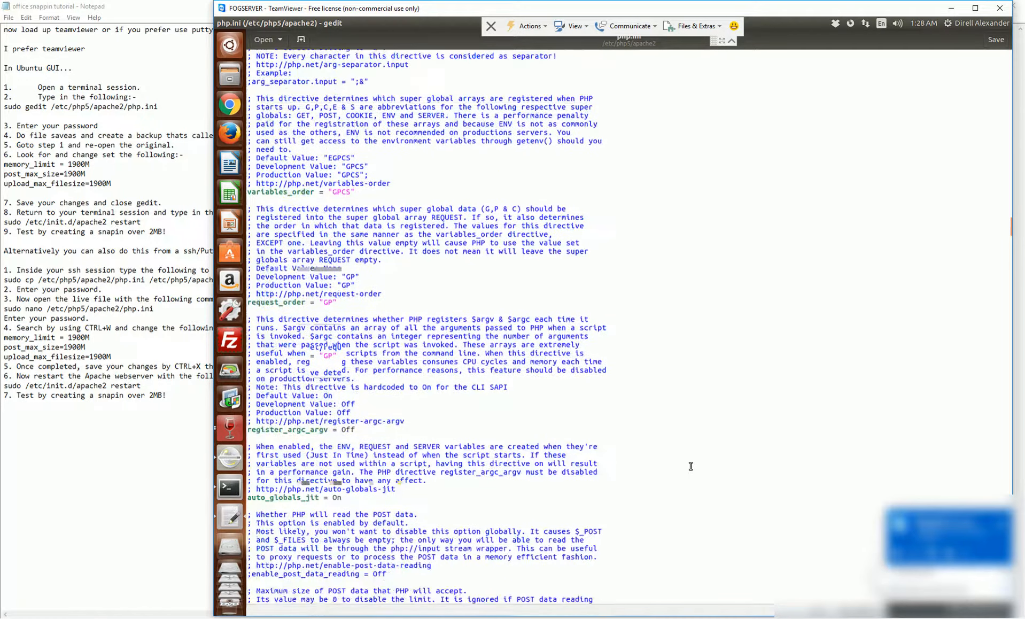
pyautogui.scroll(-3, 690, 465)
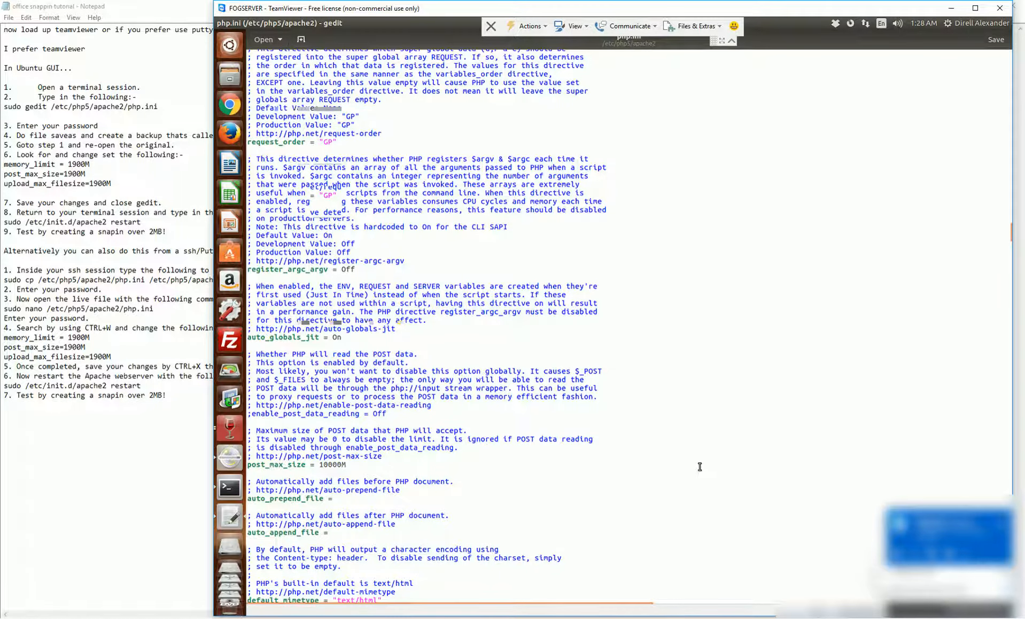
pyautogui.scroll(-6, 700, 466)
pyautogui.scroll(-16, 699, 466)
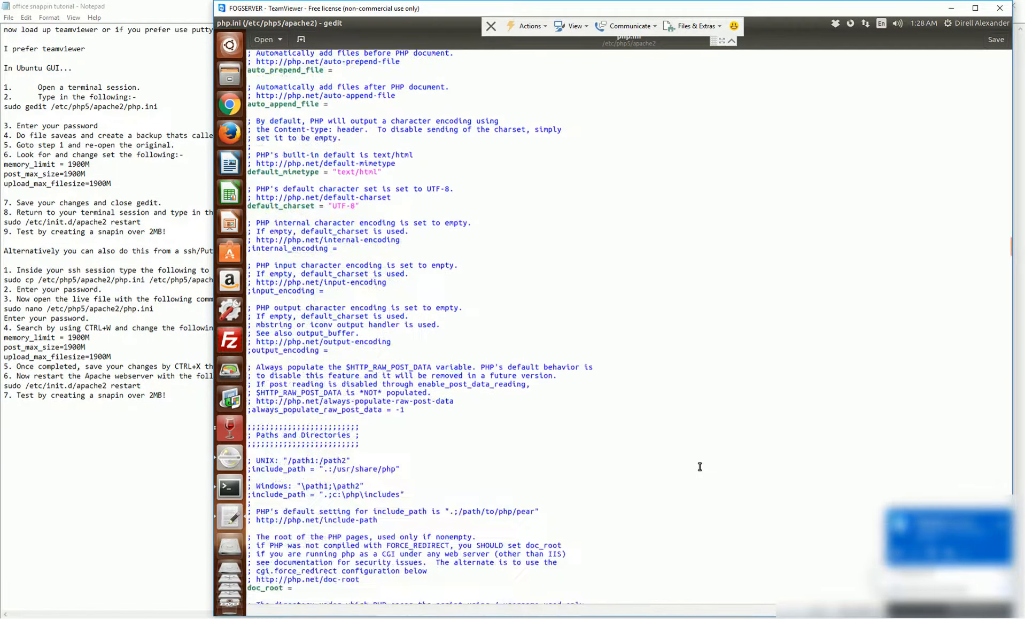
pyautogui.scroll(-10, 699, 467)
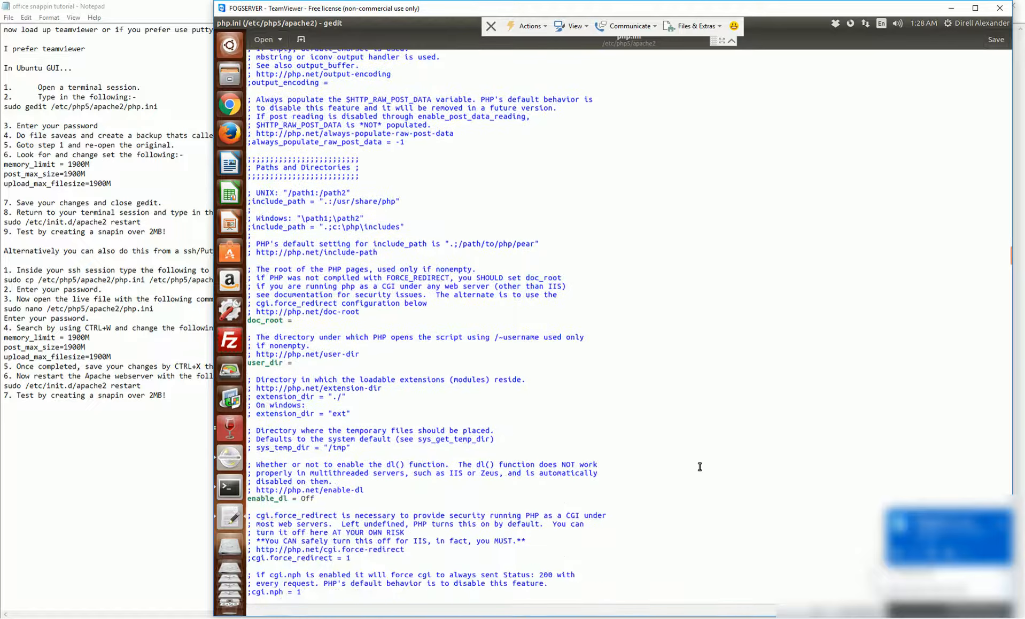
pyautogui.scroll(-8, 699, 466)
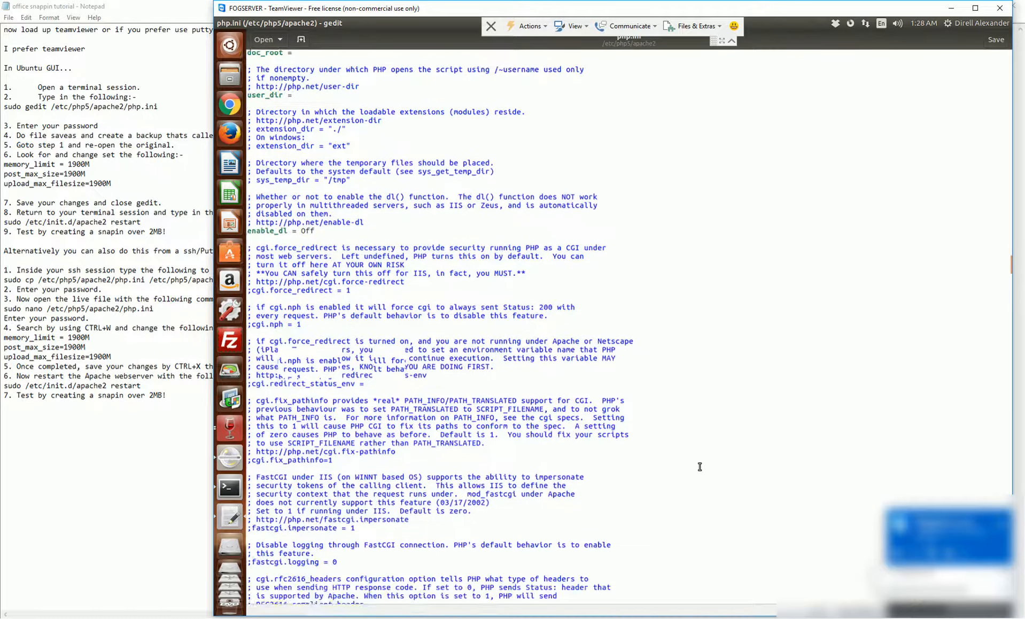
pyautogui.scroll(-2, 699, 467)
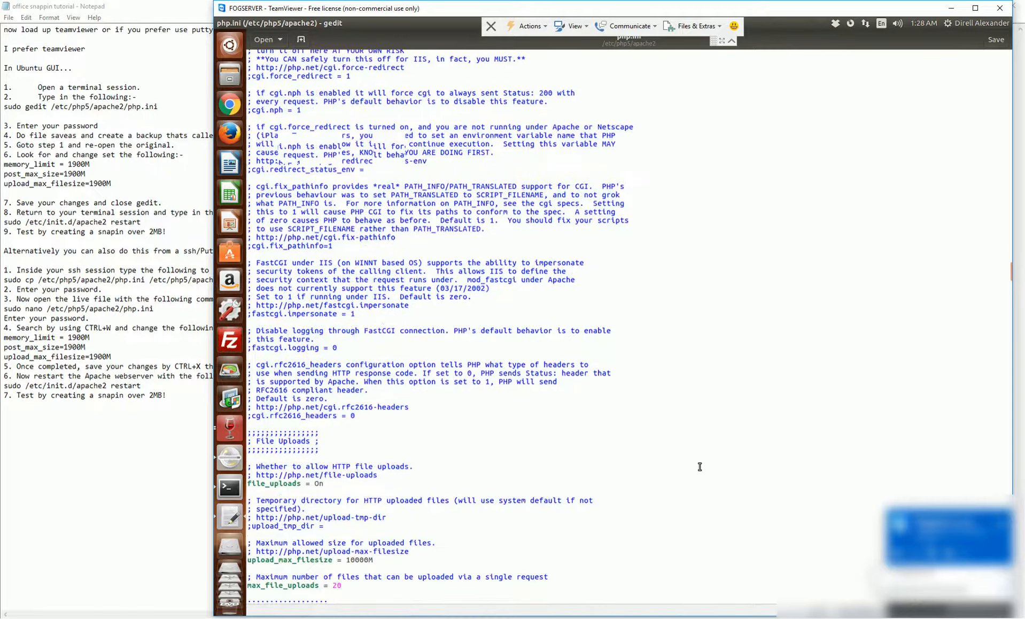
pyautogui.scroll(-4, 699, 466)
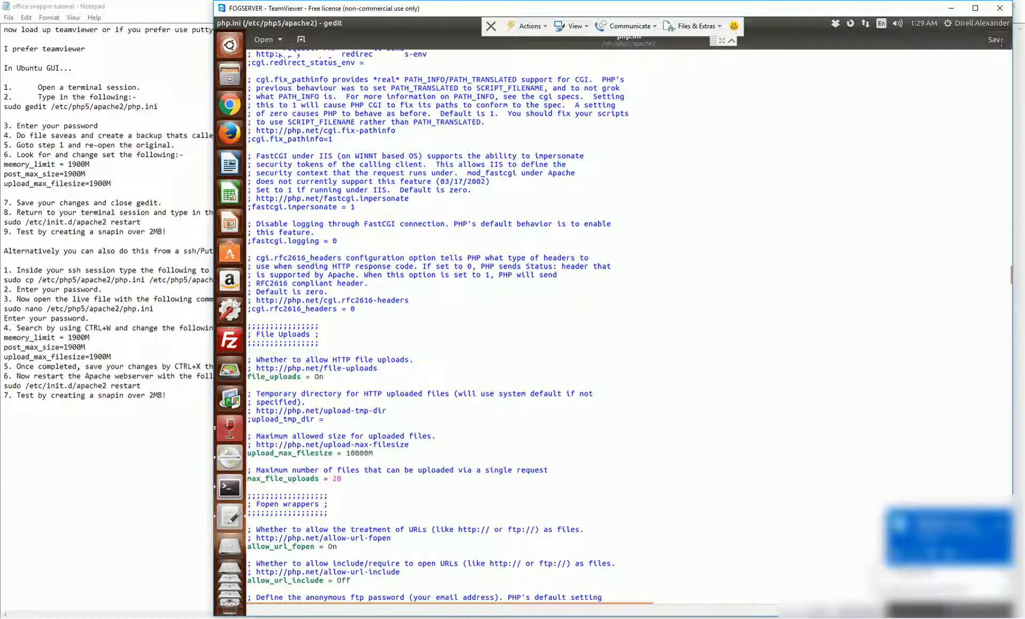
# Close php.ini on the server and copy the apache2 restart command from the notes
pyautogui.click(223, 24)
pyautogui.click(149, 184)
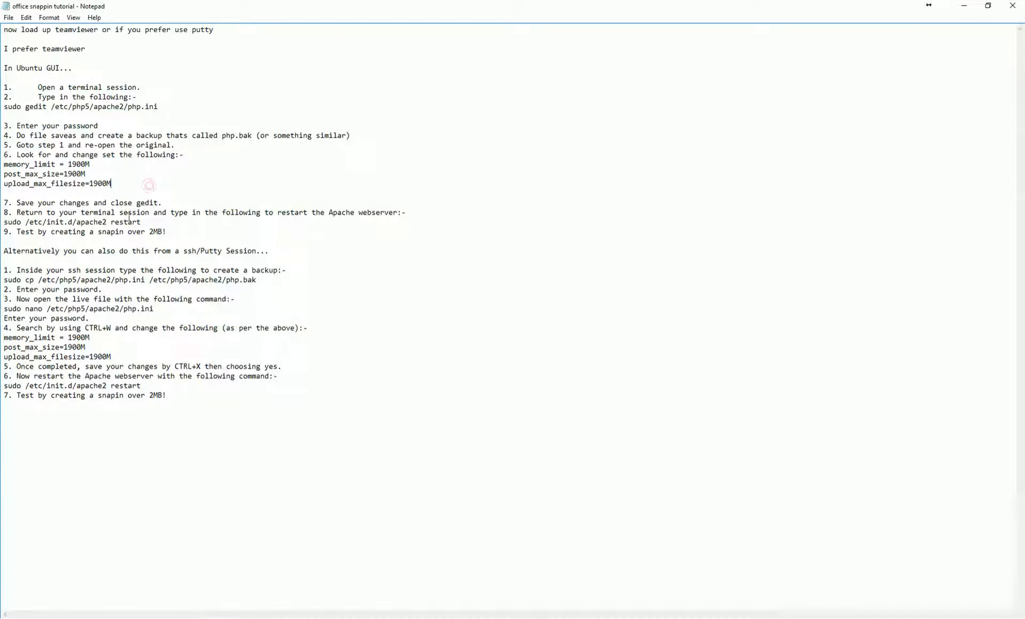
pyautogui.moveTo(141, 221); pyautogui.dragTo(6, 225)
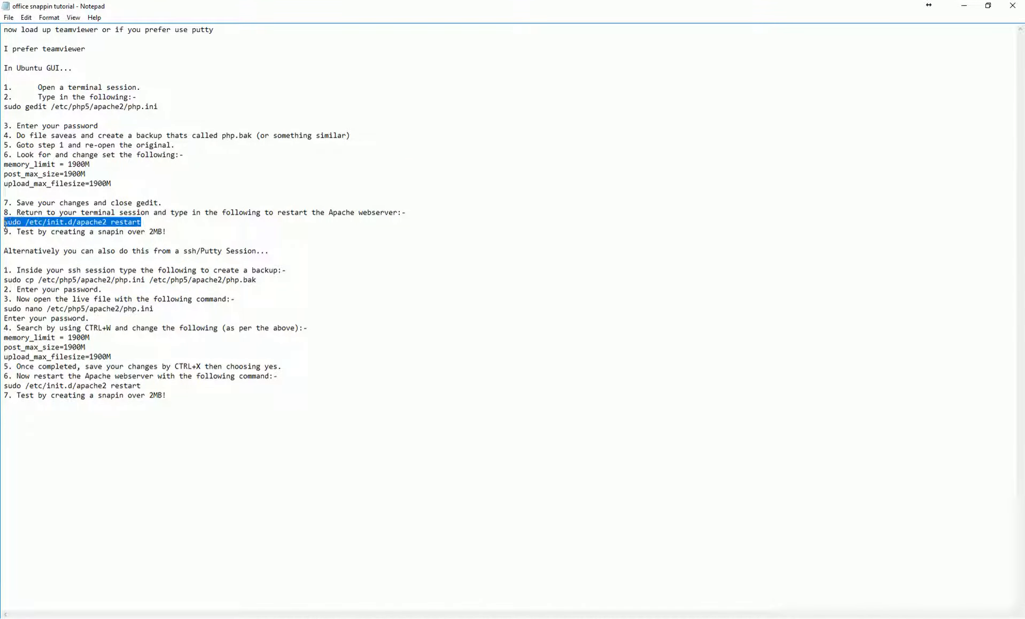
pyautogui.rightClick(7, 227)
pyautogui.click(48, 258)
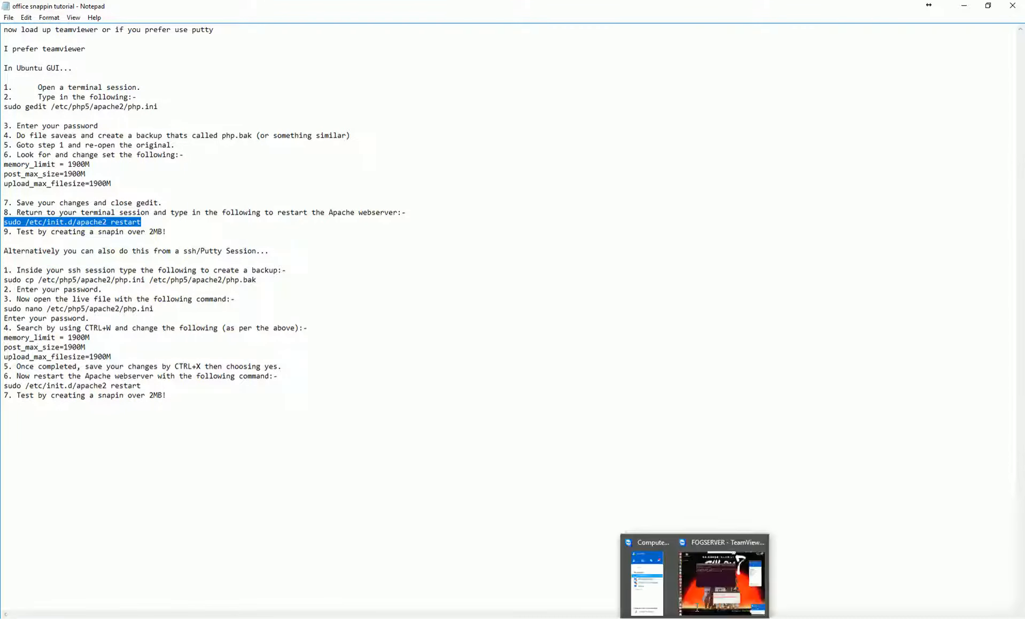
# Paste the apache2 restart command into the remote terminal and enlarge the terminal window
pyautogui.click(703, 595)
pyautogui.rightClick(616, 198)
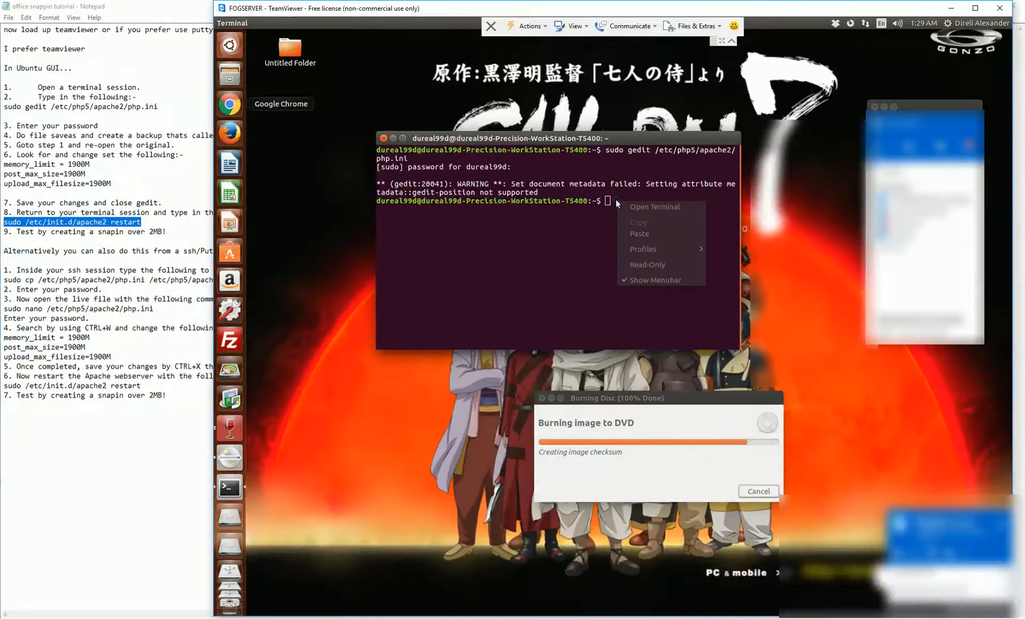
pyautogui.click(646, 235)
pyautogui.moveTo(627, 137); pyautogui.dragTo(551, 122)
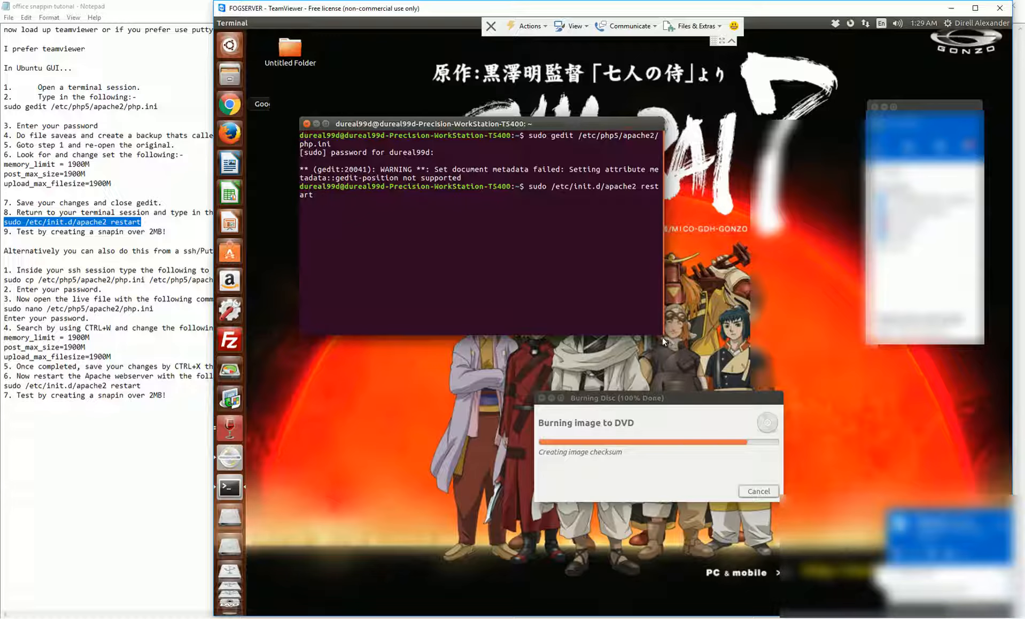
pyautogui.moveTo(664, 334); pyautogui.dragTo(783, 360)
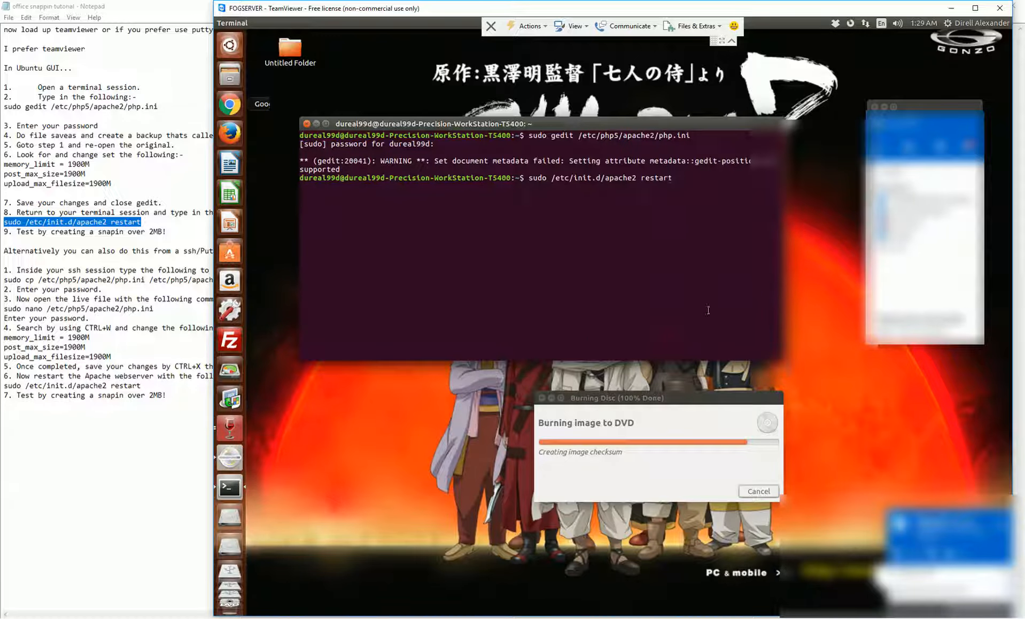
# Close the remote terminal, end the TeamViewer session, and minimize Notepad to reveal the FOG dashboard
pyautogui.click(306, 124)
pyautogui.click(999, 9)
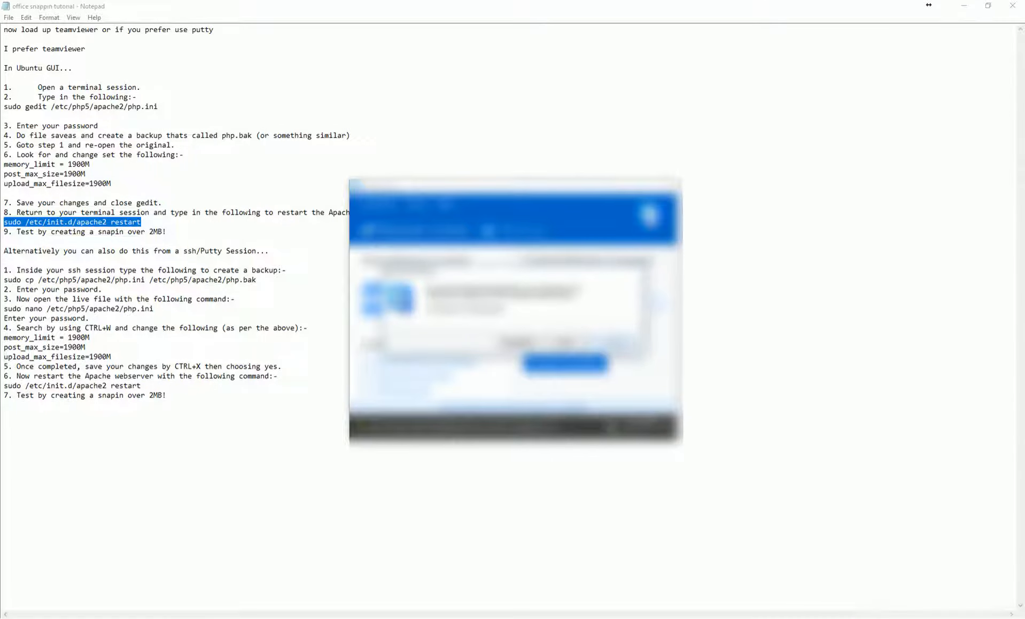
pyautogui.click(606, 187)
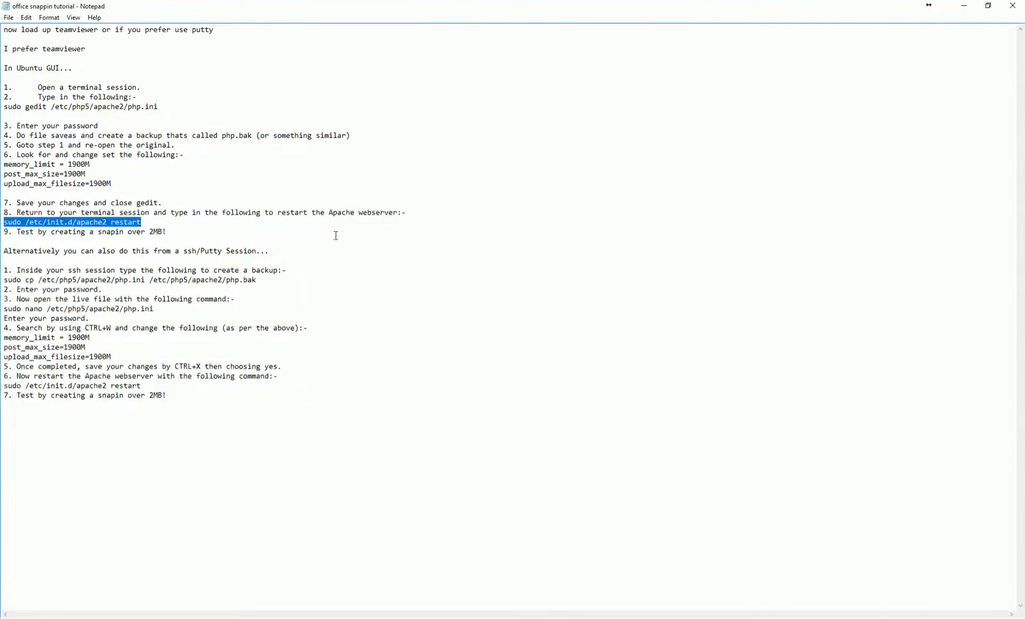
pyautogui.click(961, 7)
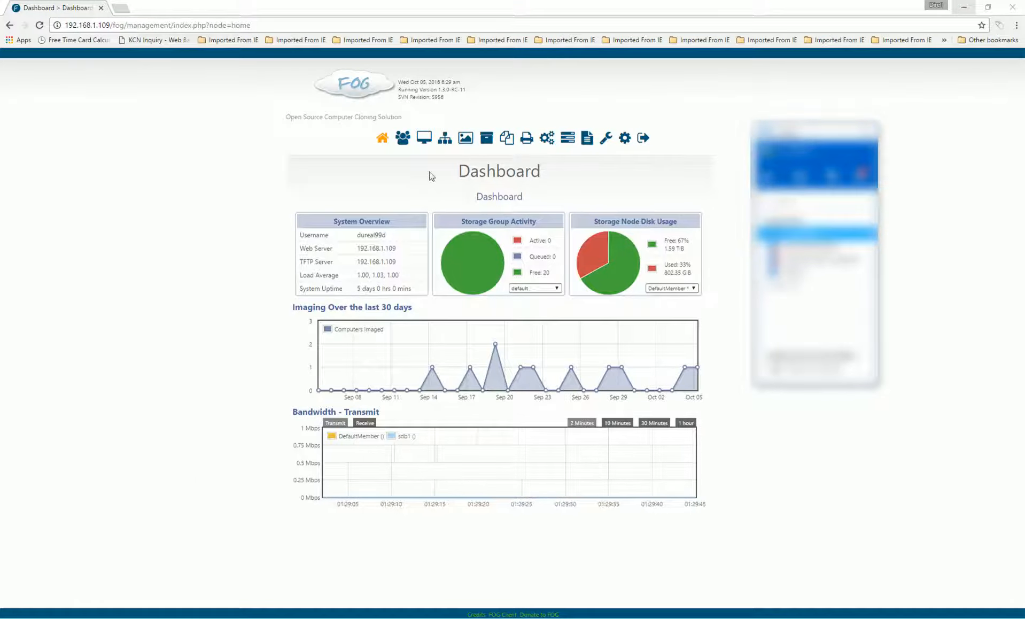
# Check the Firefox snapin's 10000M max size under List All Snapins, then drag the Office installer folder back
pyautogui.click(506, 138)
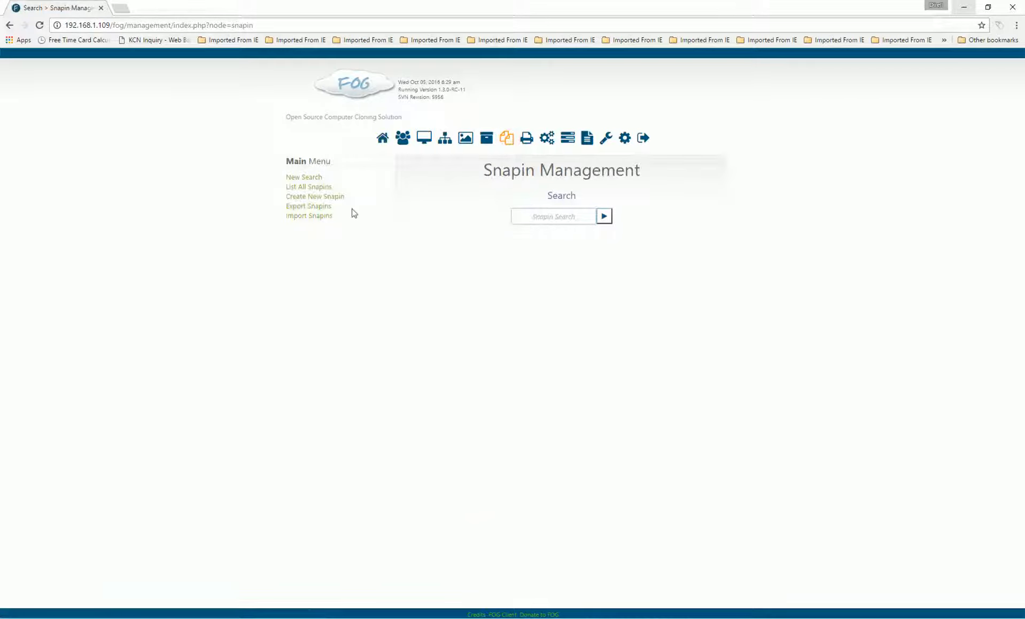
pyautogui.click(294, 187)
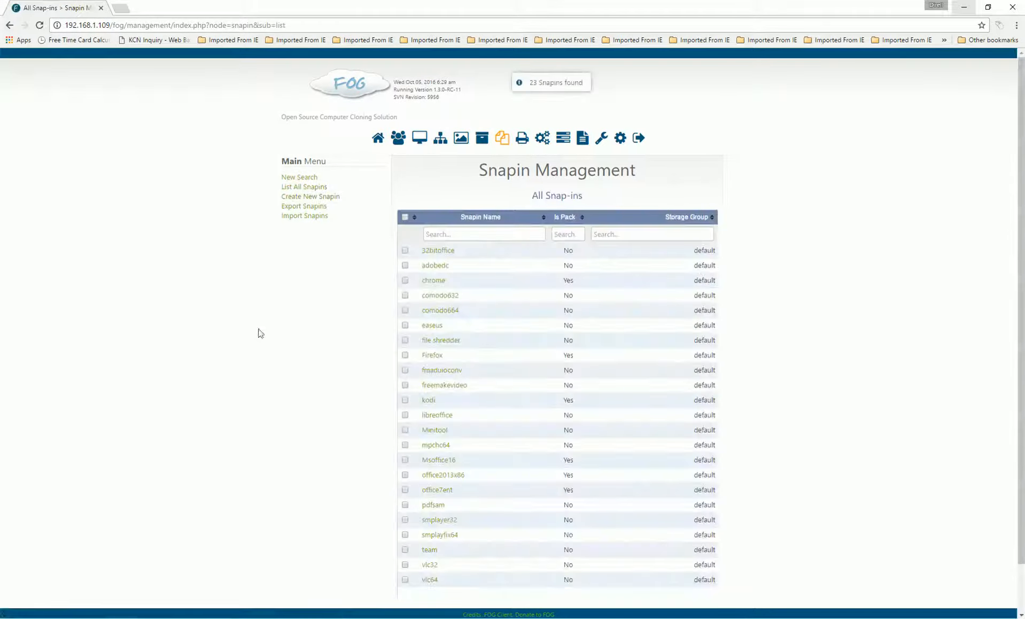
pyautogui.click(433, 355)
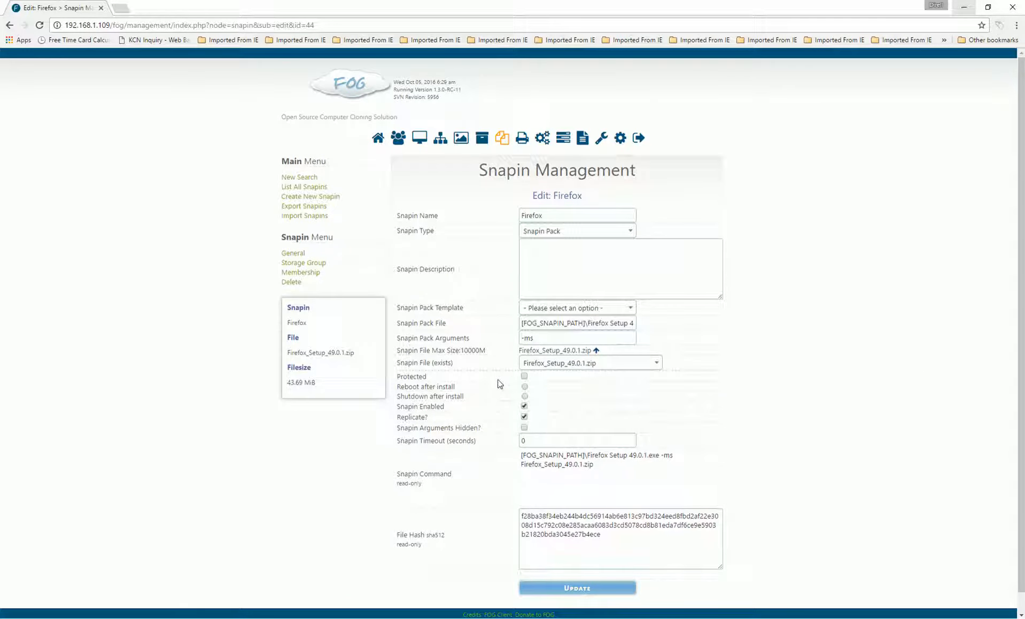
pyautogui.moveTo(485, 350); pyautogui.dragTo(398, 351)
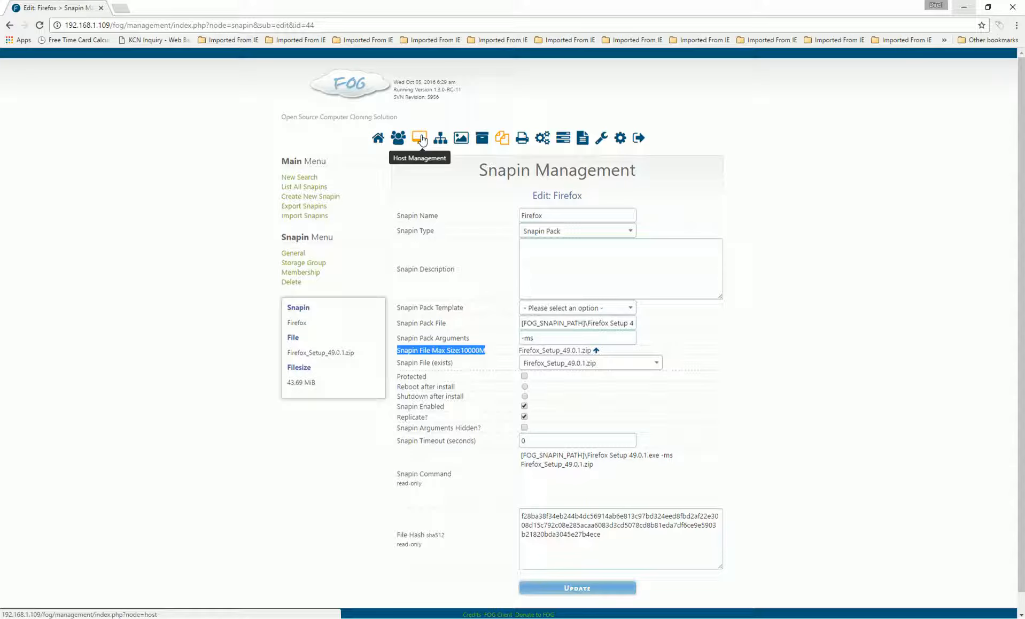
pyautogui.click(1021, 140)
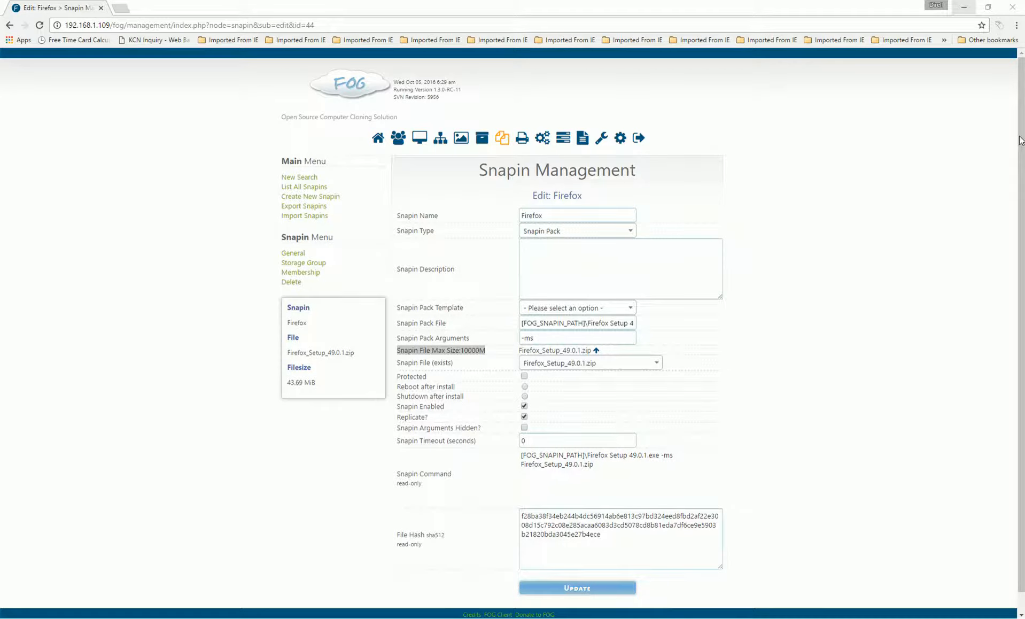
pyautogui.moveTo(1020, 140); pyautogui.dragTo(530, 4)
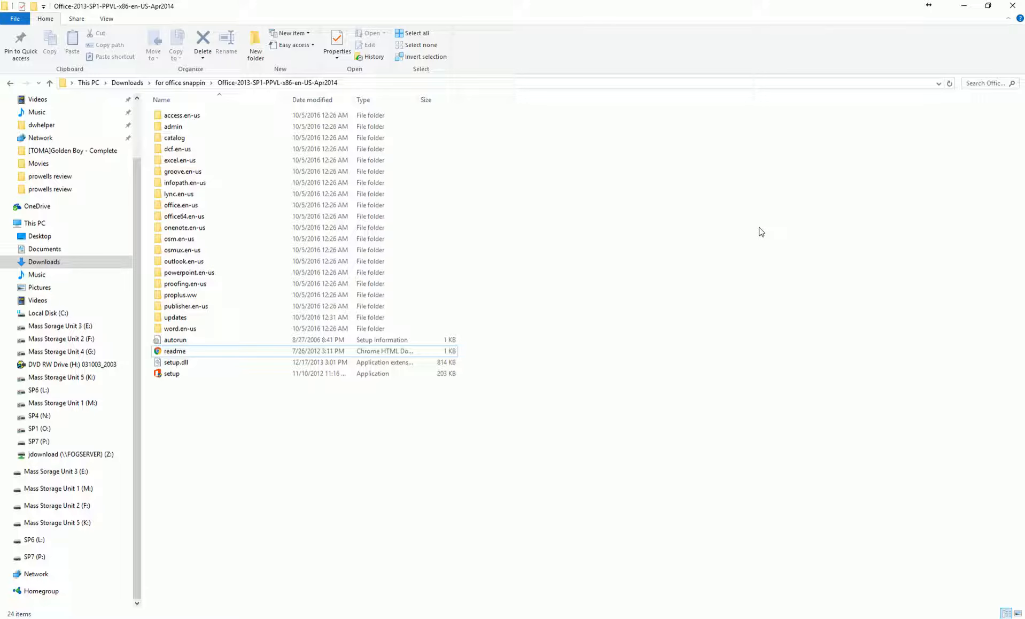
pyautogui.click(185, 83)
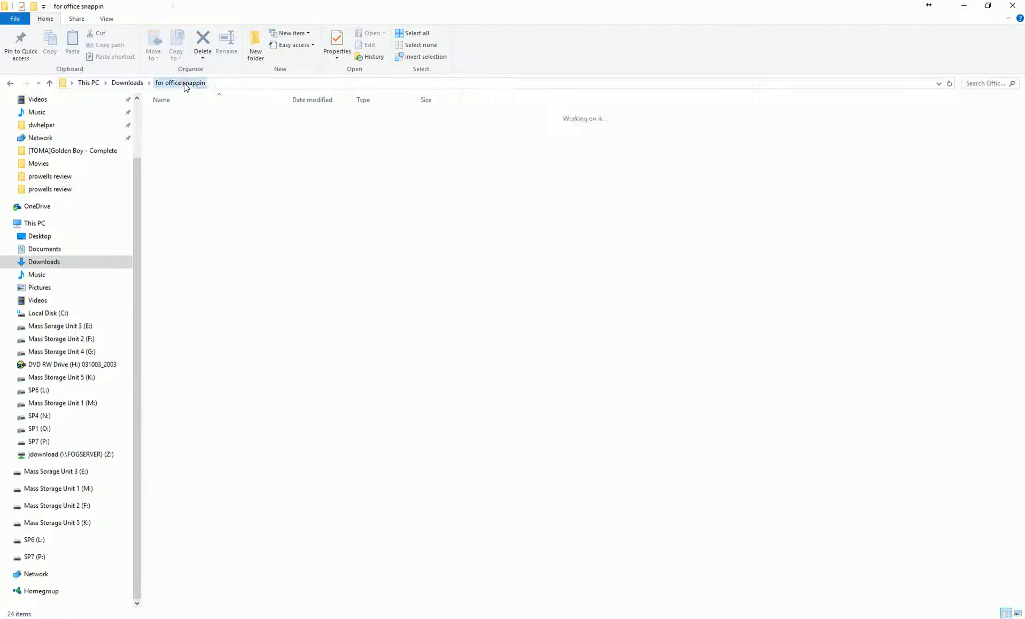
pyautogui.doubleClick(186, 117)
pyautogui.click(170, 160)
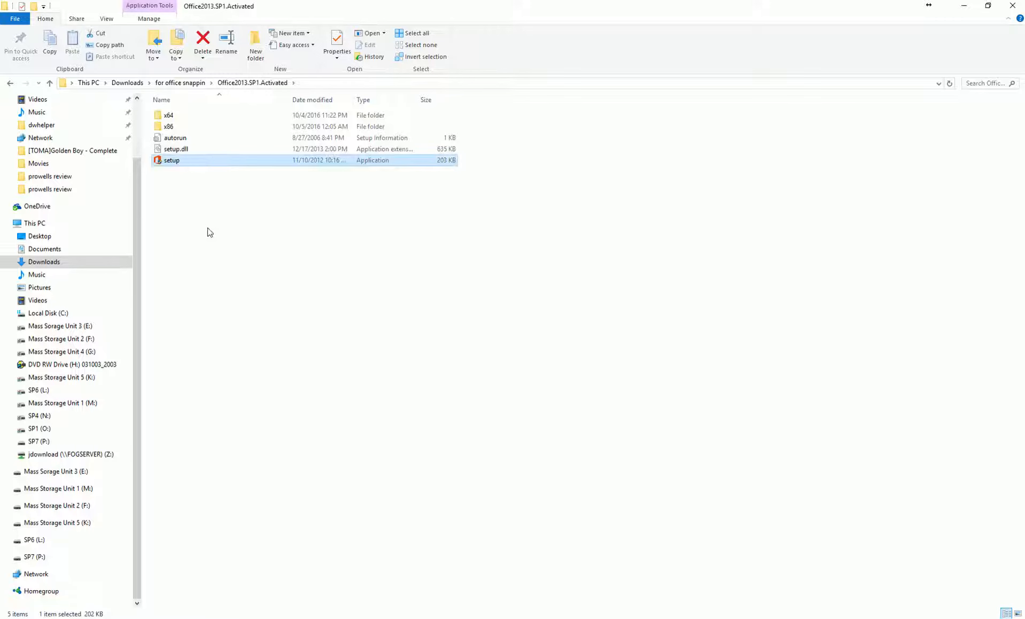
pyautogui.doubleClick(168, 126)
pyautogui.doubleClick(171, 468)
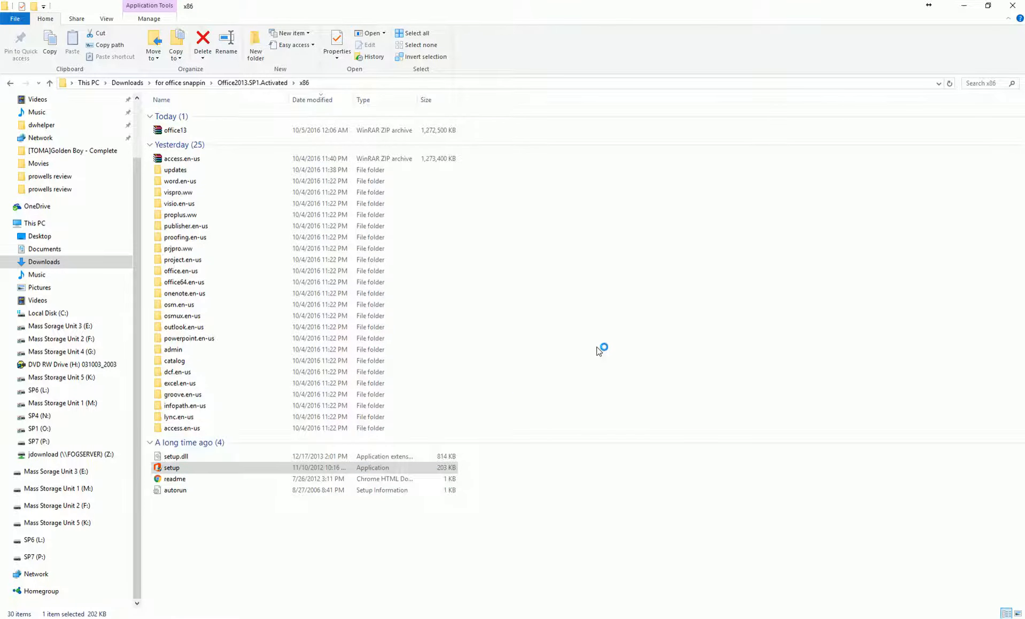
pyautogui.click(614, 380)
pyautogui.click(10, 84)
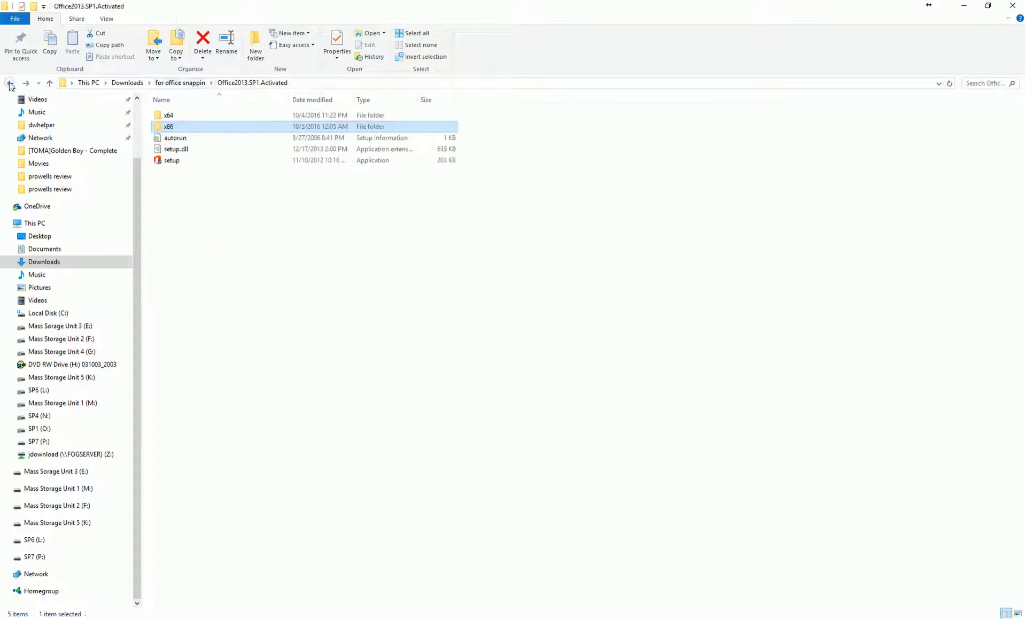
pyautogui.click(11, 84)
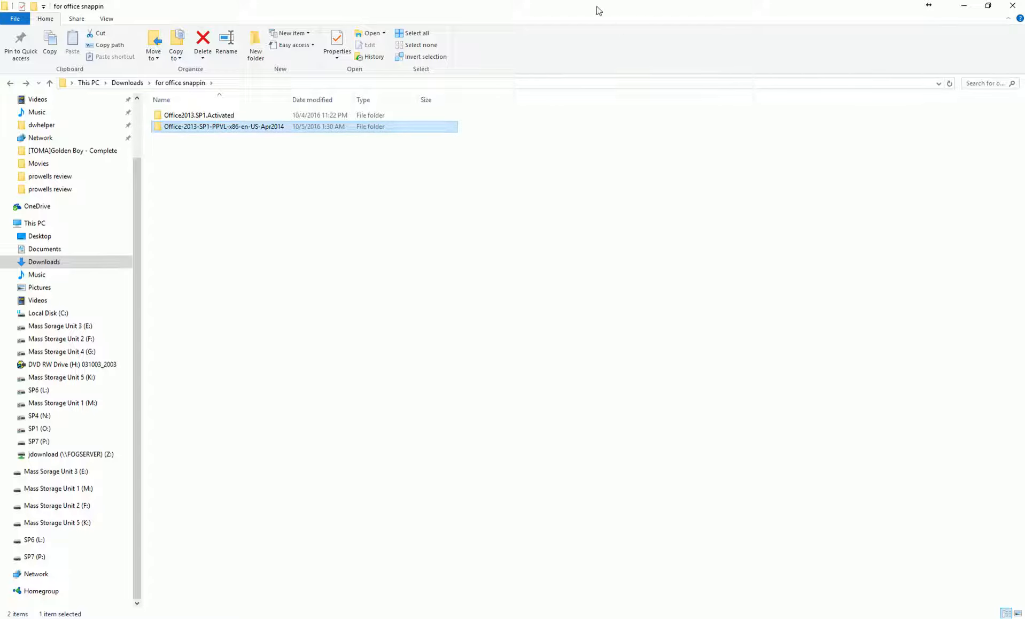
pyautogui.doubleClick(193, 130)
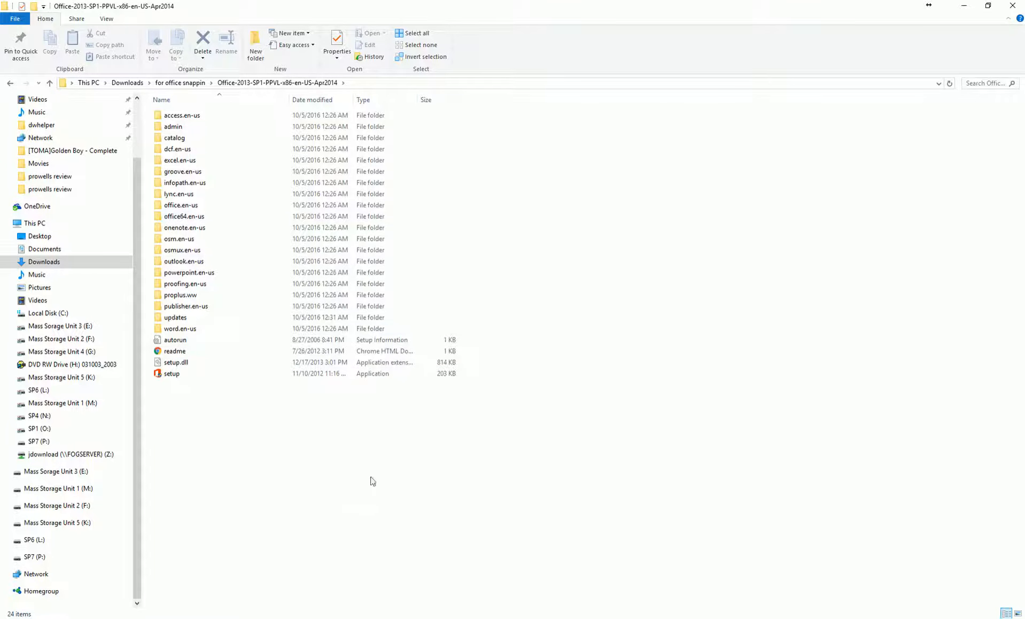
# Run setup.exe from Office-2013-SP1-PPVL-x86-en-US-Apr2014 with /admin via the Run dialog
pyautogui.rightClick(51, 615)
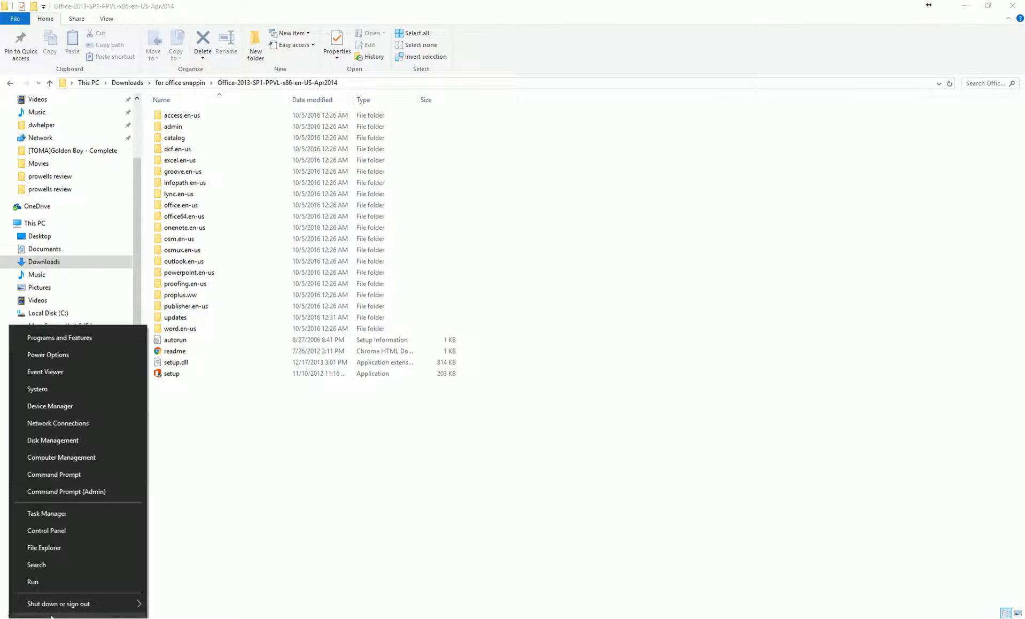
pyautogui.click(42, 583)
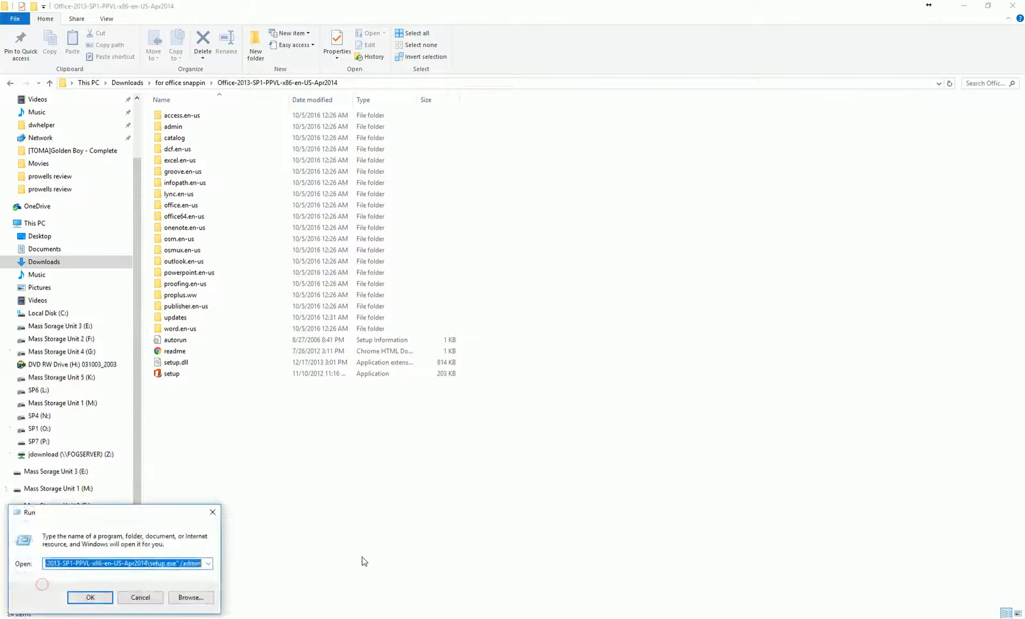
pyautogui.moveTo(147, 510); pyautogui.dragTo(341, 460)
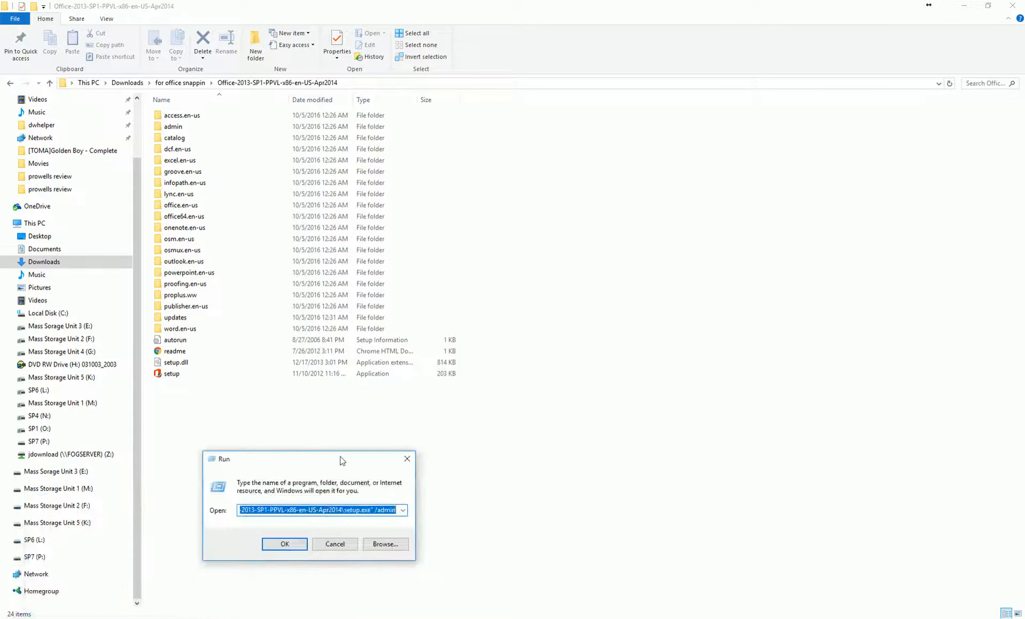
pyautogui.press('BackSpace')
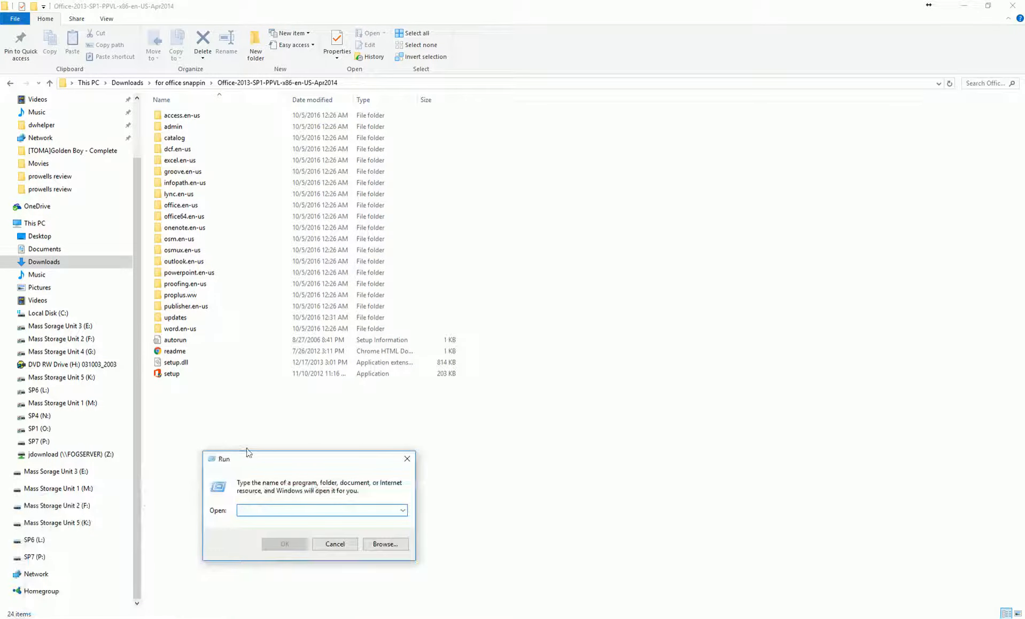
pyautogui.moveTo(249, 453); pyautogui.dragTo(213, 426)
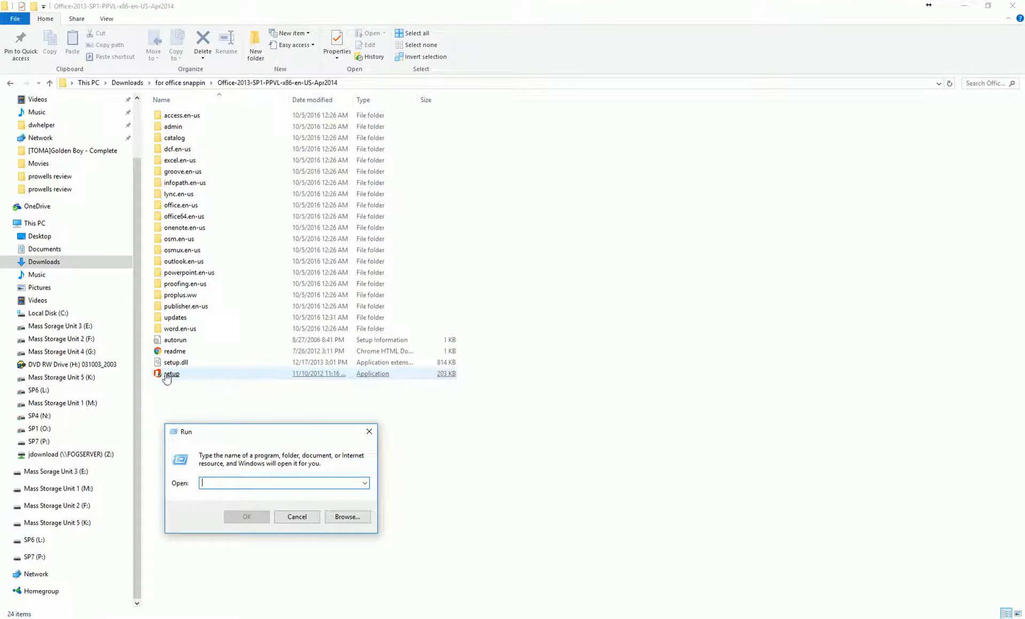
pyautogui.moveTo(167, 377); pyautogui.dragTo(211, 484)
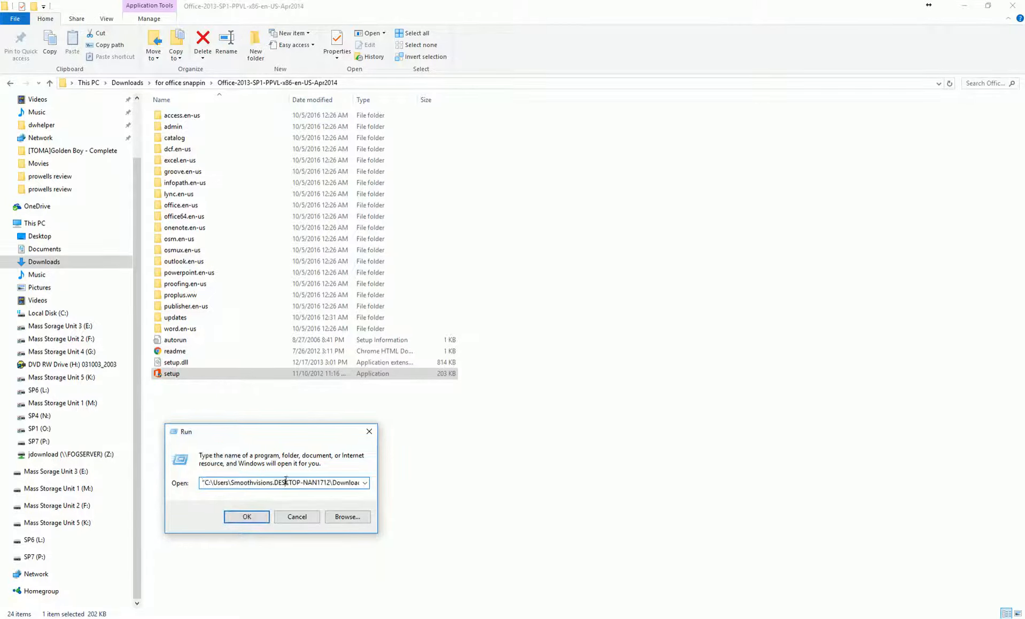
pyautogui.press('Right')
pyautogui.press('Right')
pyautogui.press('Right')
pyautogui.press('Right')
pyautogui.press('Right')
pyautogui.press('Right')
pyautogui.press('Right')
pyautogui.press('Right')
pyautogui.press('Right')
pyautogui.press('Right')
pyautogui.press('Right')
pyautogui.press('Right')
pyautogui.press('Right')
pyautogui.press('Right')
pyautogui.press('Right')
pyautogui.press('Right')
pyautogui.press('Right')
pyautogui.press('Right')
pyautogui.press('Right')
pyautogui.press('Right')
pyautogui.press('Right')
pyautogui.press('Right')
pyautogui.press('Right')
pyautogui.press('Right')
pyautogui.press('Right')
pyautogui.press('Right')
pyautogui.press('Right')
pyautogui.press('Right')
pyautogui.press('Right')
pyautogui.press('Right')
pyautogui.press('Right')
pyautogui.press('Right')
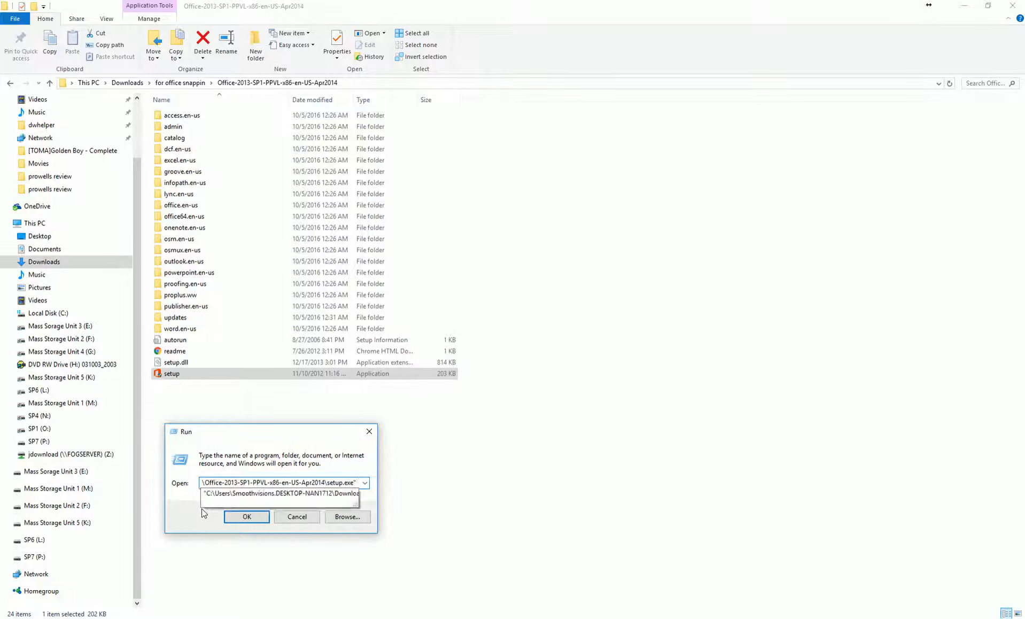
pyautogui.write('/')
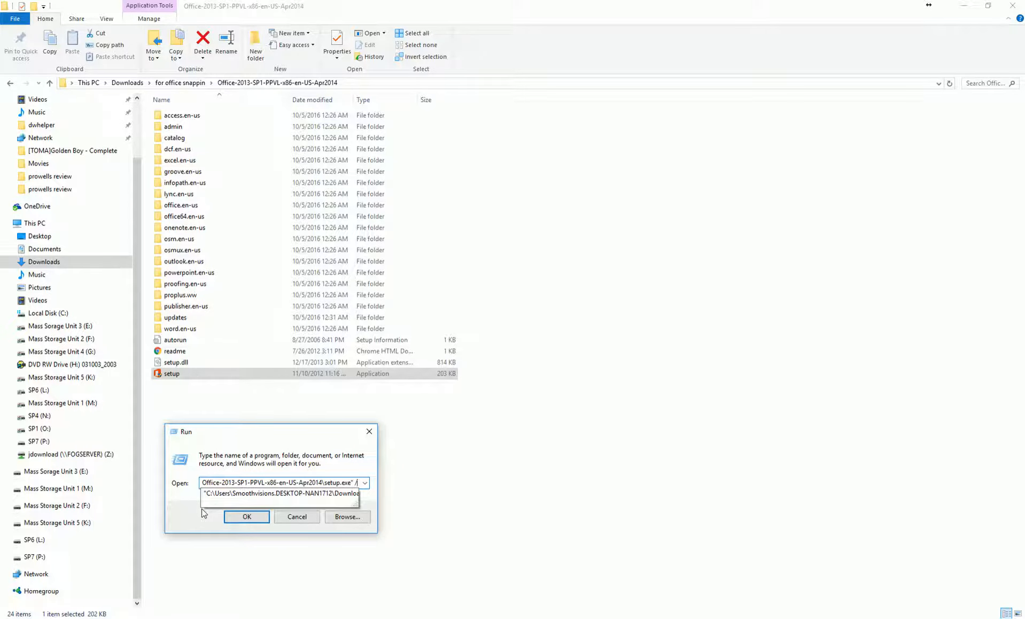
pyautogui.write('admin')
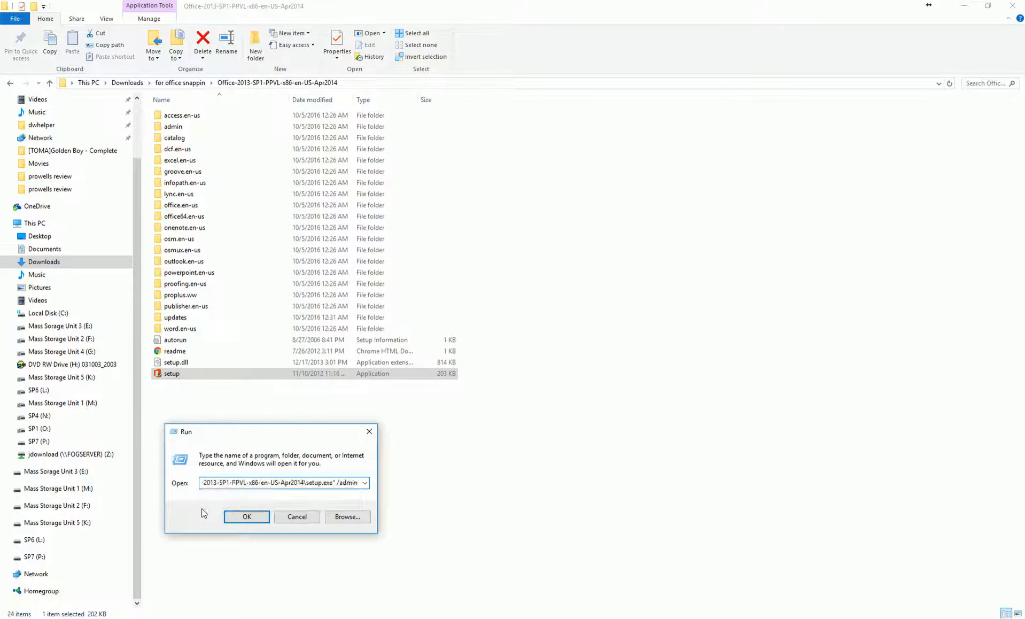
pyautogui.press('Return')
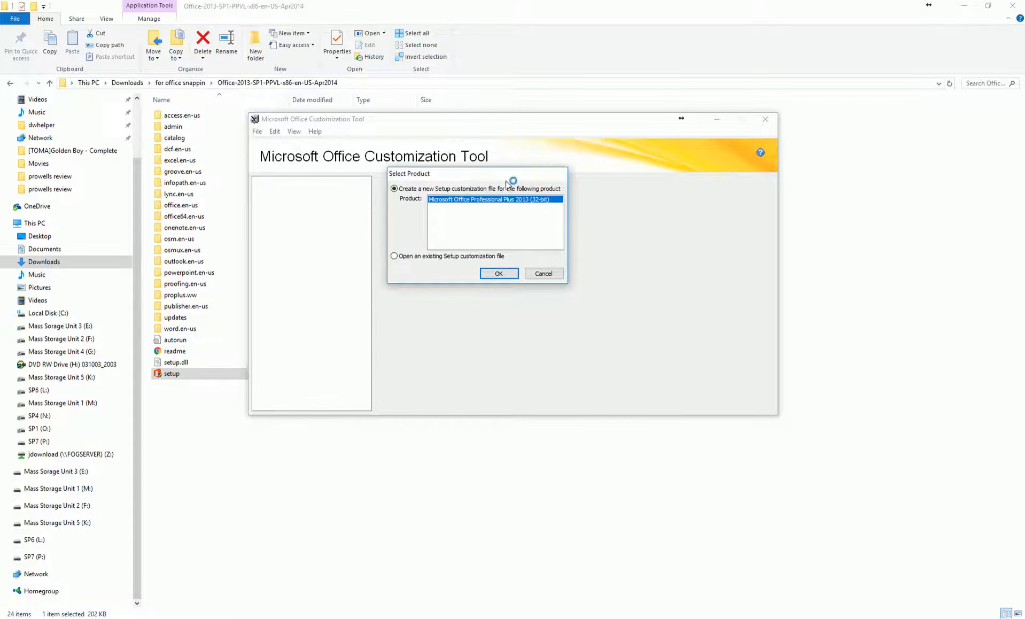
# Delete the office13 patch from the updates folder, then confirm Office Professional Plus 2013 (32-bit)
pyautogui.moveTo(513, 175); pyautogui.dragTo(491, 216)
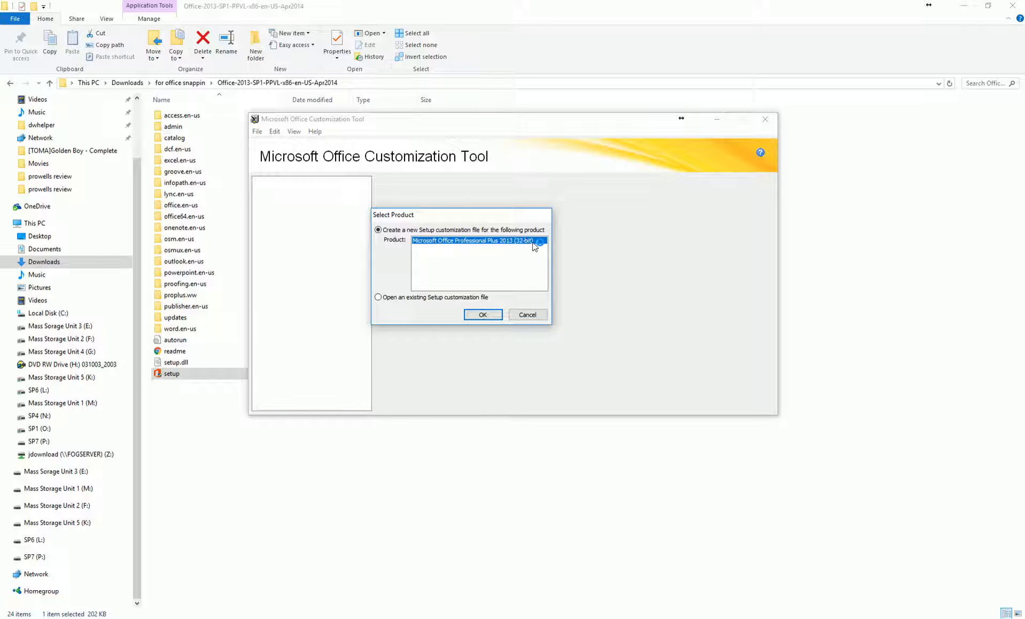
pyautogui.moveTo(428, 214); pyautogui.dragTo(456, 219)
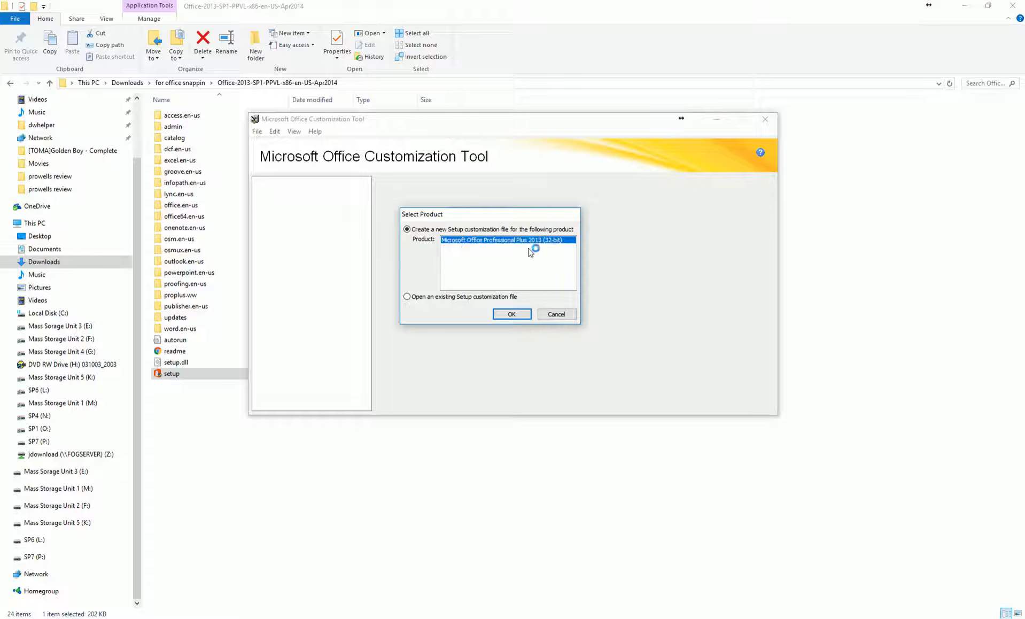
pyautogui.moveTo(491, 218); pyautogui.dragTo(490, 214)
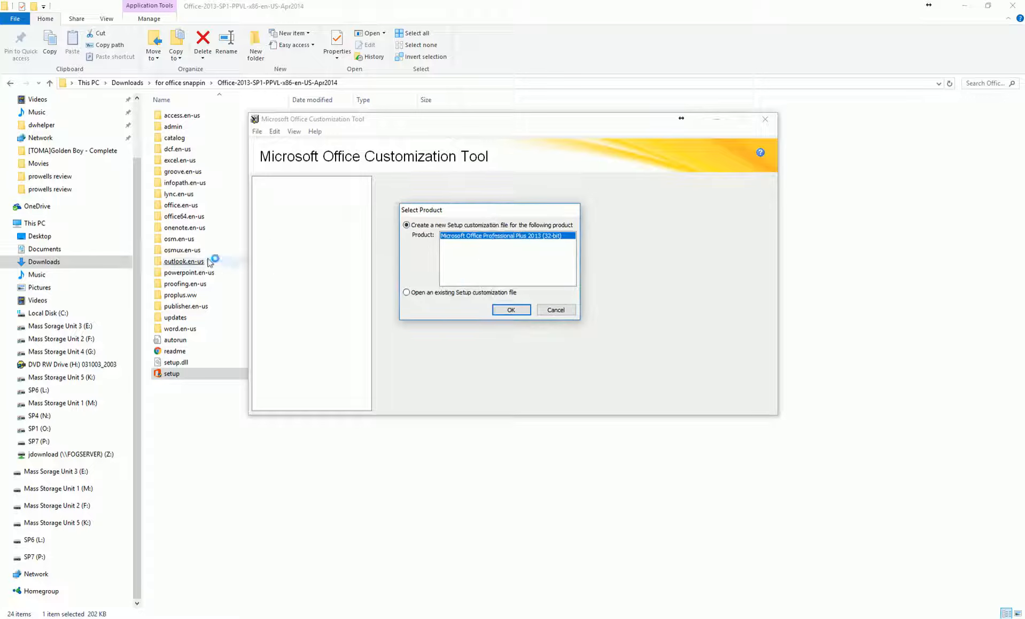
pyautogui.doubleClick(178, 317)
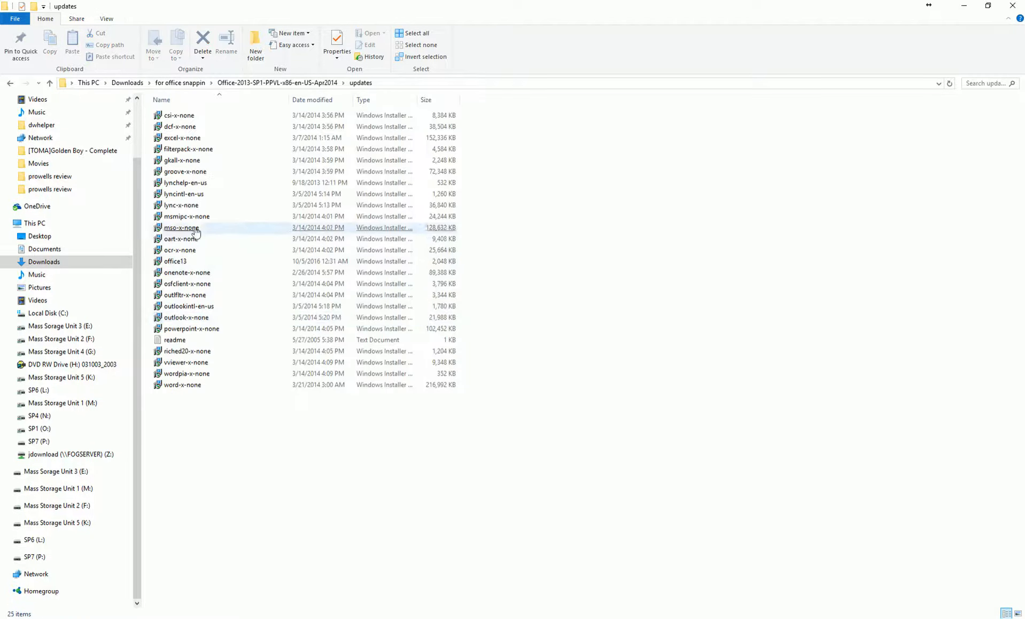
pyautogui.click(202, 263)
pyautogui.rightClick(202, 262)
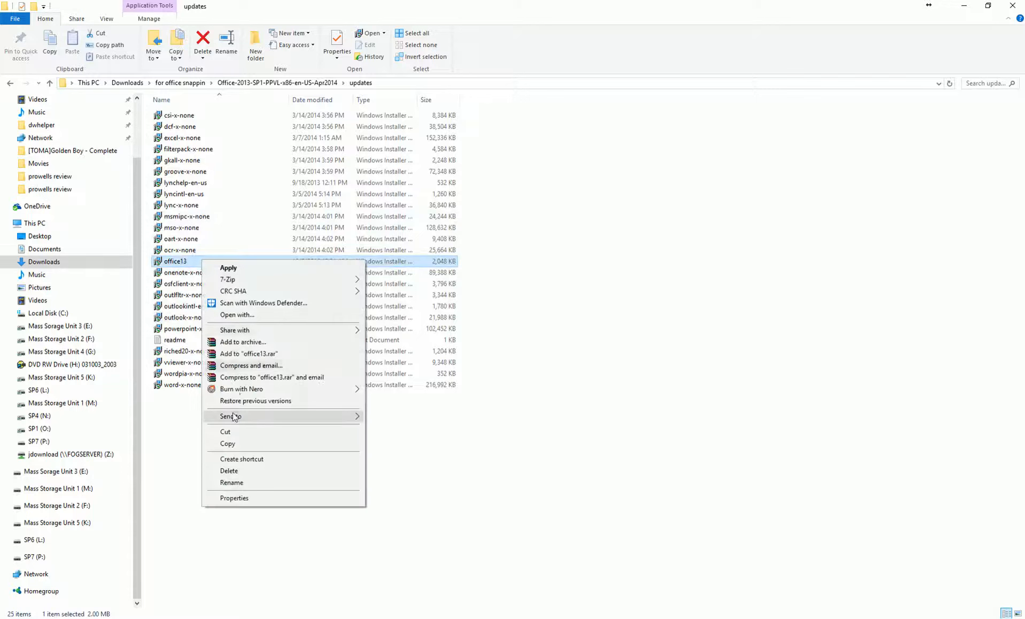
pyautogui.click(231, 470)
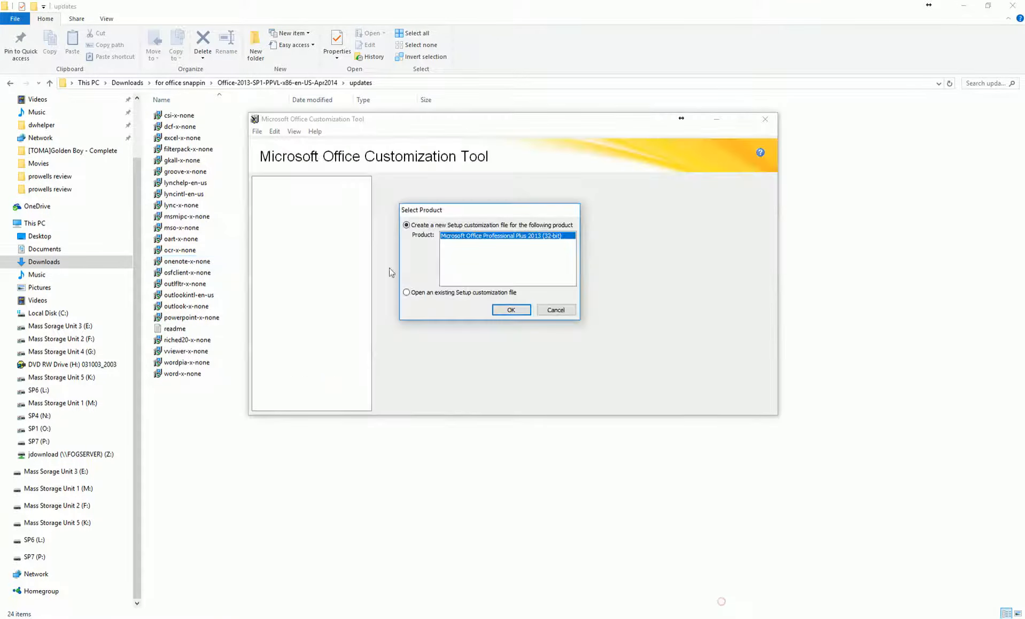
pyautogui.moveTo(441, 210); pyautogui.dragTo(470, 219)
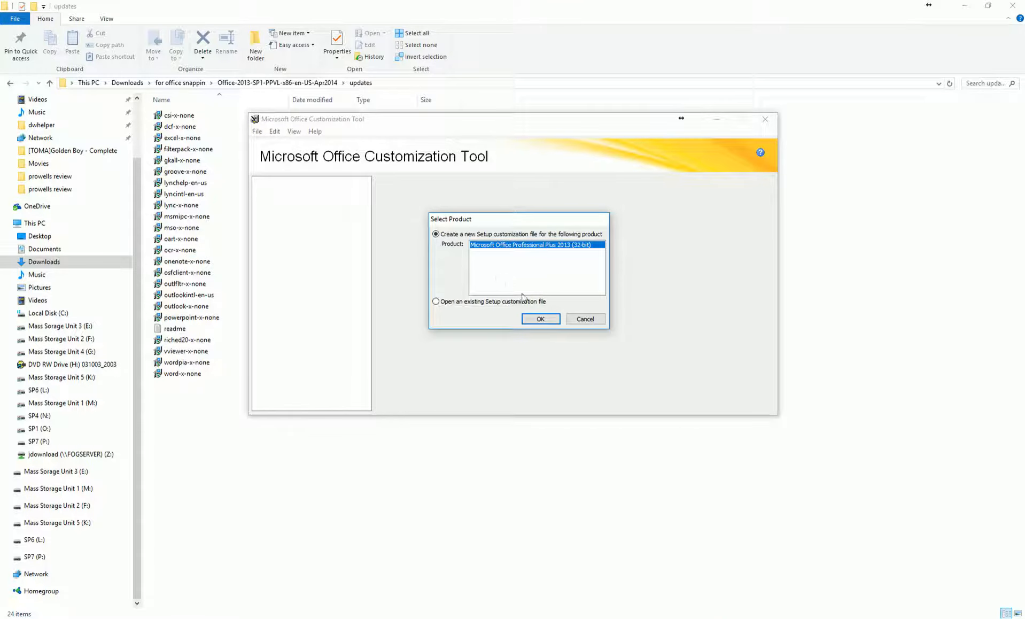
pyautogui.click(538, 319)
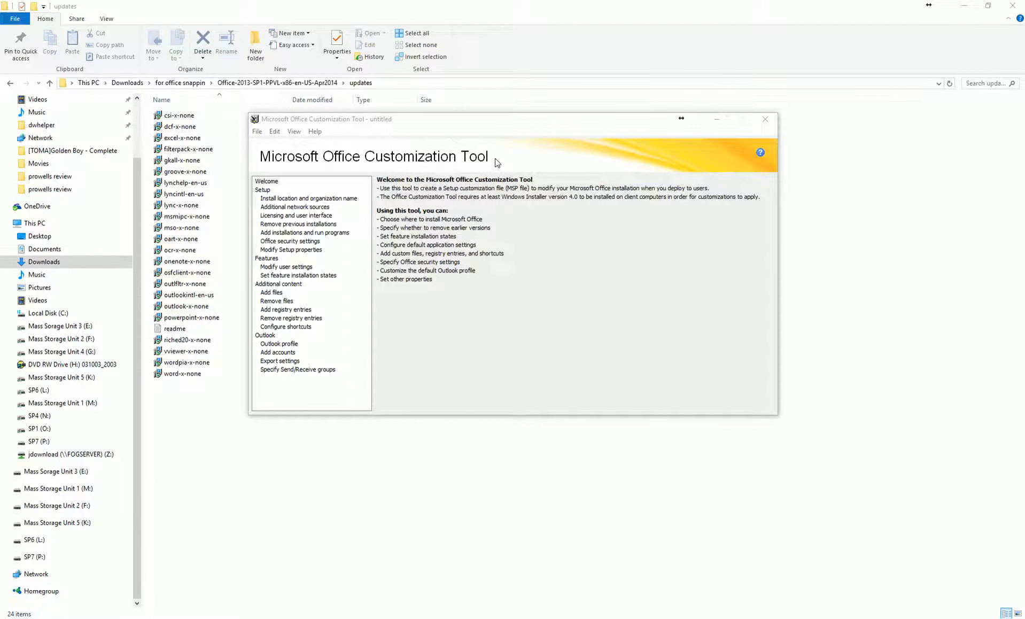
# Enter 'Tutorial' as the organization name on the Install location and organization name page
pyautogui.click(275, 197)
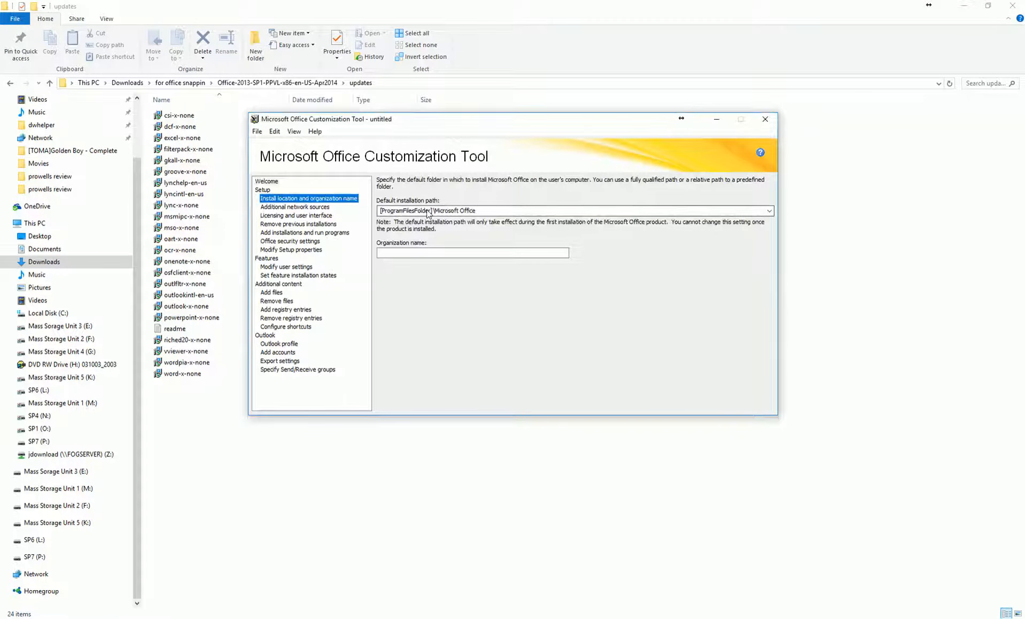
pyautogui.click(410, 254)
pyautogui.write('Tutorial')
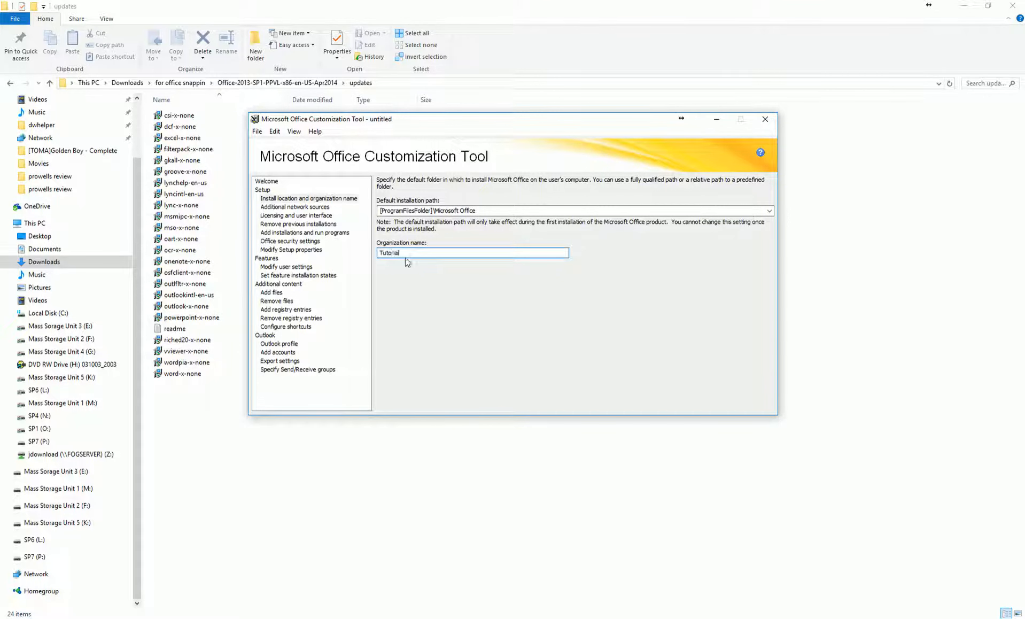
pyautogui.click(280, 208)
# Choose Use KMS client key and accept the license terms
pyautogui.click(291, 217)
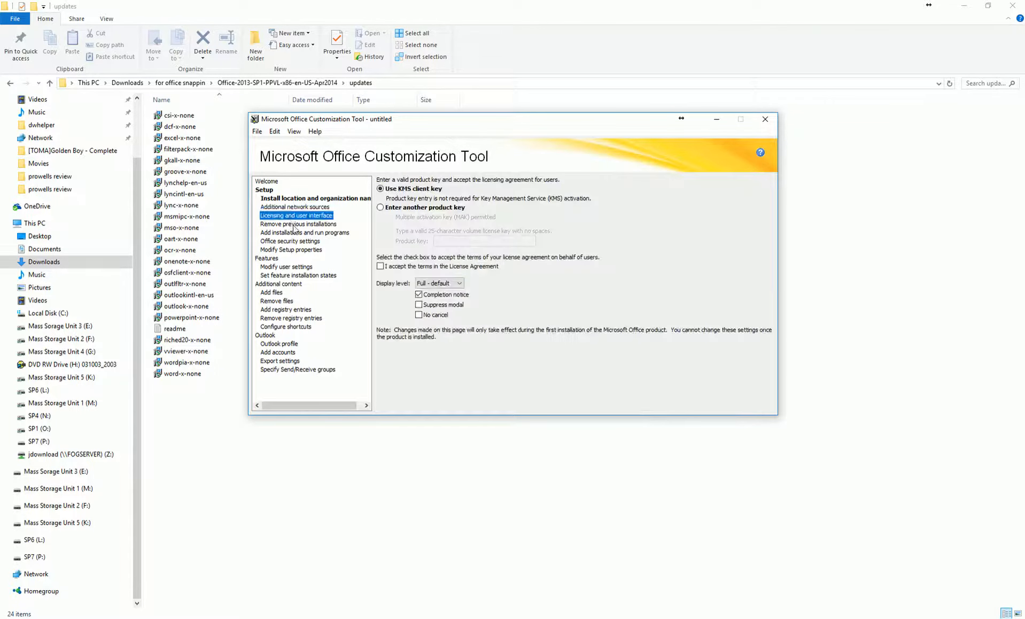
pyautogui.moveTo(530, 125); pyautogui.dragTo(547, 161)
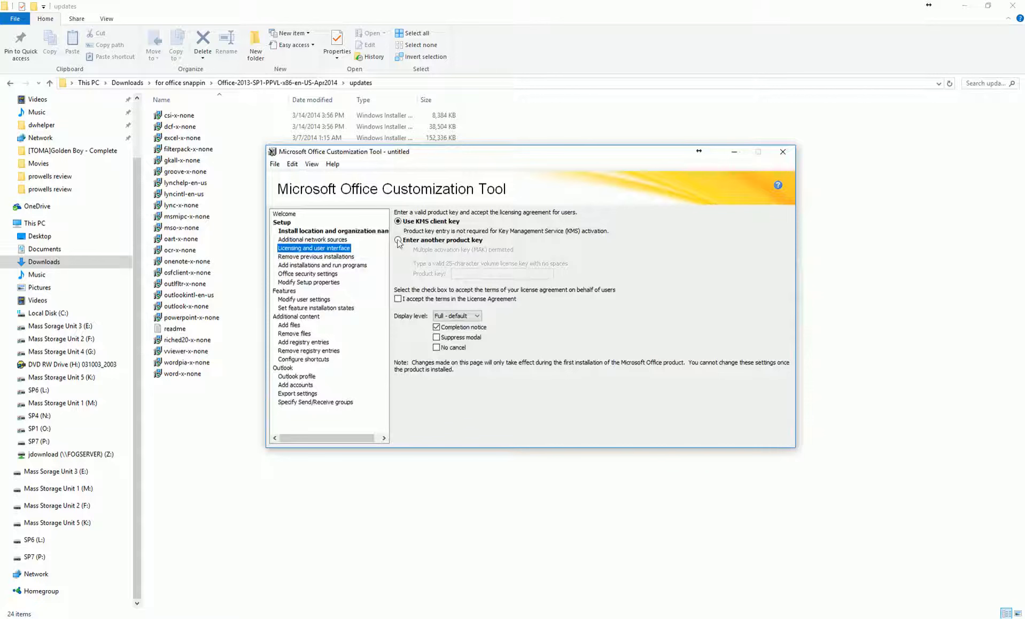
pyautogui.moveTo(549, 155); pyautogui.dragTo(525, 169)
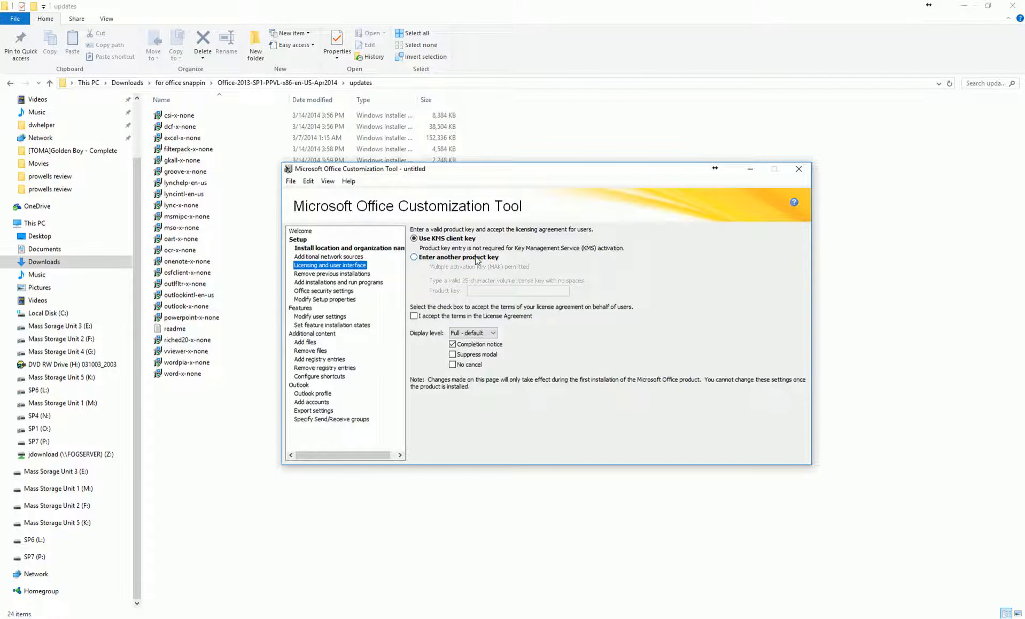
pyautogui.click(414, 257)
pyautogui.click(472, 292)
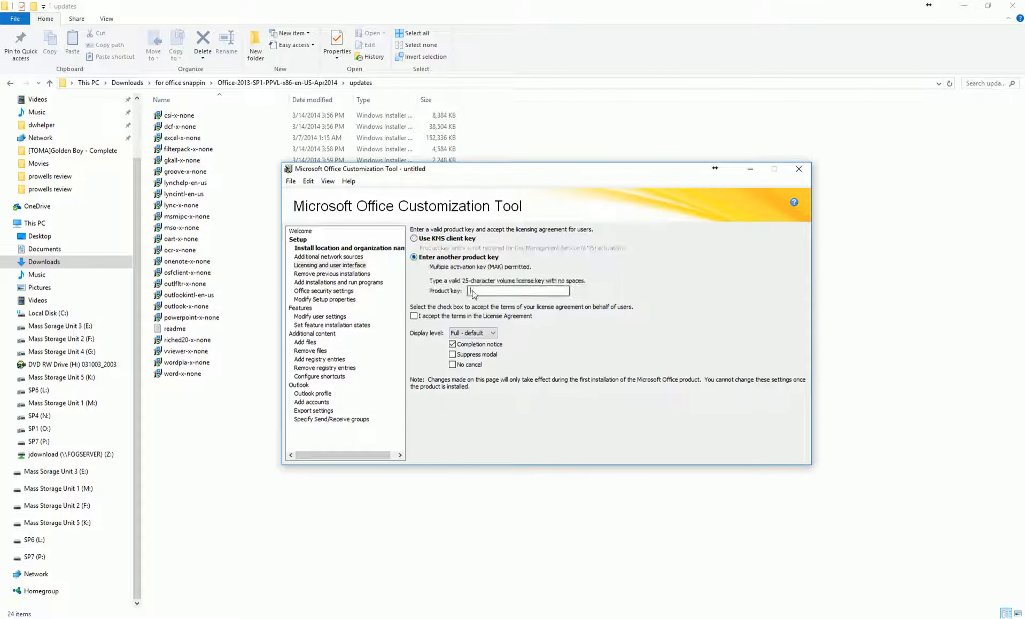
pyautogui.click(414, 238)
pyautogui.click(414, 316)
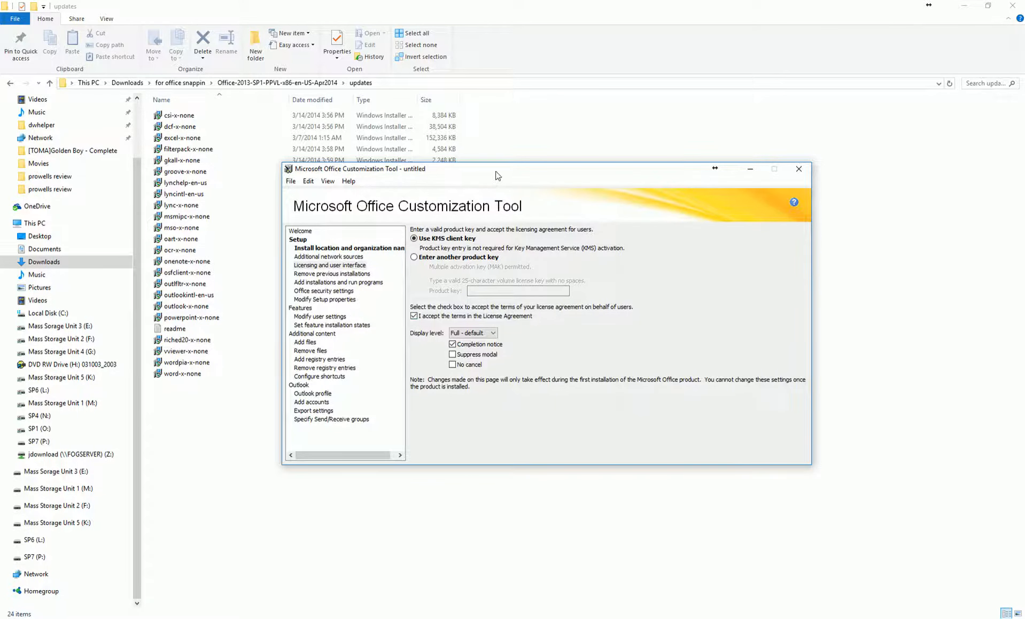
# Set the display level to None and enable No cancel so setup runs silently
pyautogui.moveTo(495, 172); pyautogui.dragTo(511, 156)
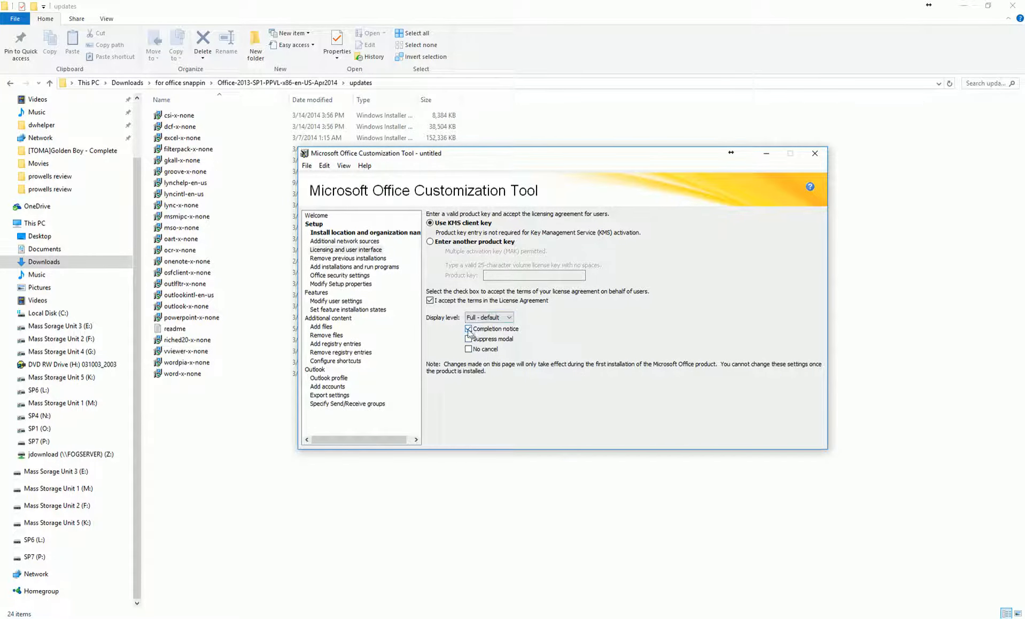
pyautogui.click(507, 317)
pyautogui.click(495, 327)
pyautogui.moveTo(534, 153); pyautogui.dragTo(546, 139)
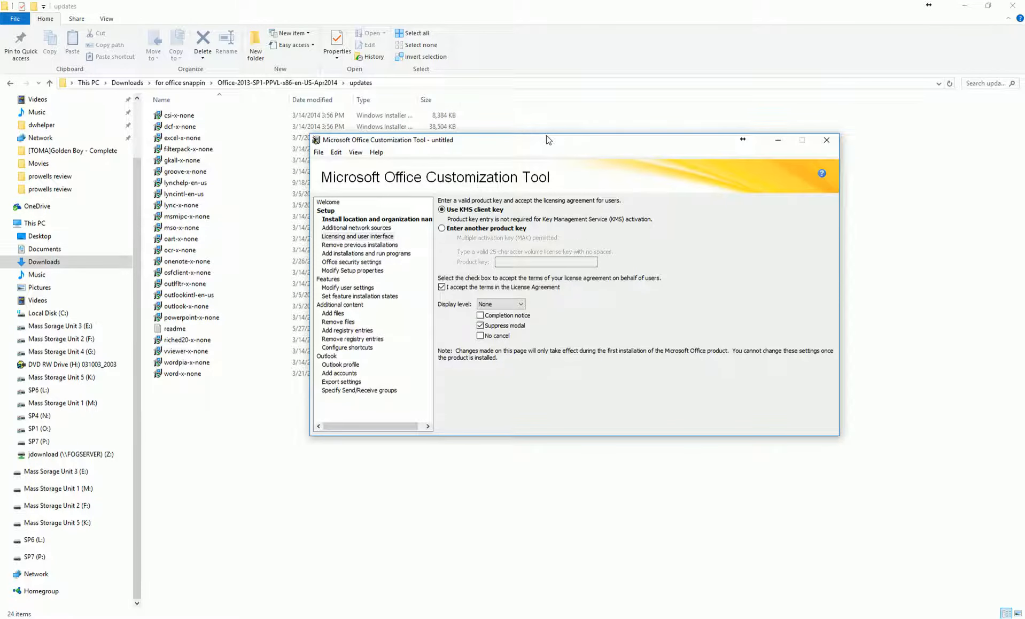
pyautogui.moveTo(546, 139); pyautogui.dragTo(565, 175)
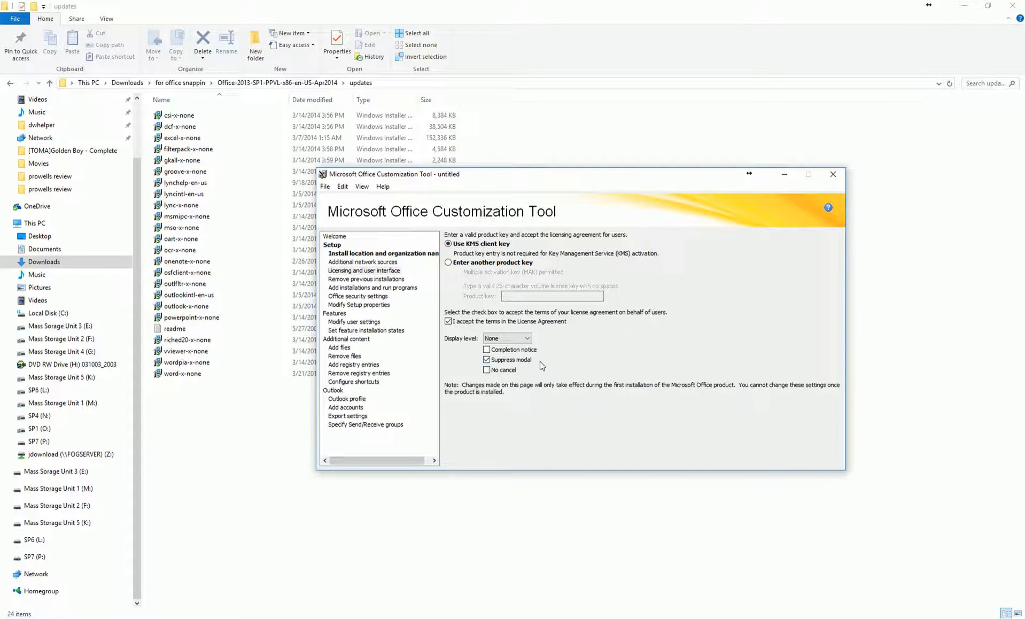
pyautogui.click(485, 370)
# Select 'Remove the following earlier versions of Microsoft Office programs' under Remove previous installations
pyautogui.click(362, 280)
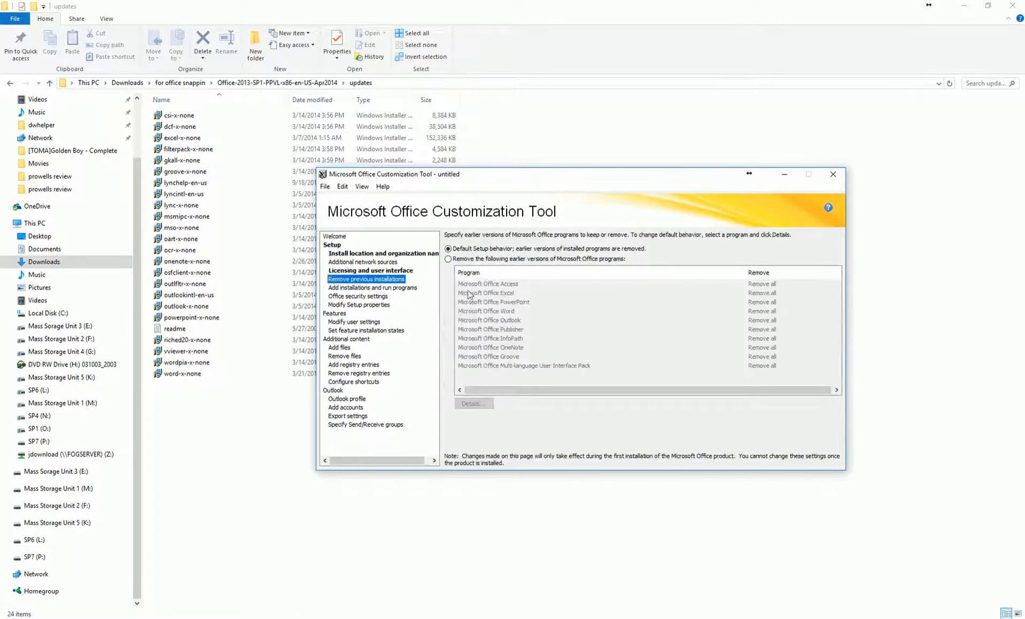
pyautogui.moveTo(508, 175); pyautogui.dragTo(503, 185)
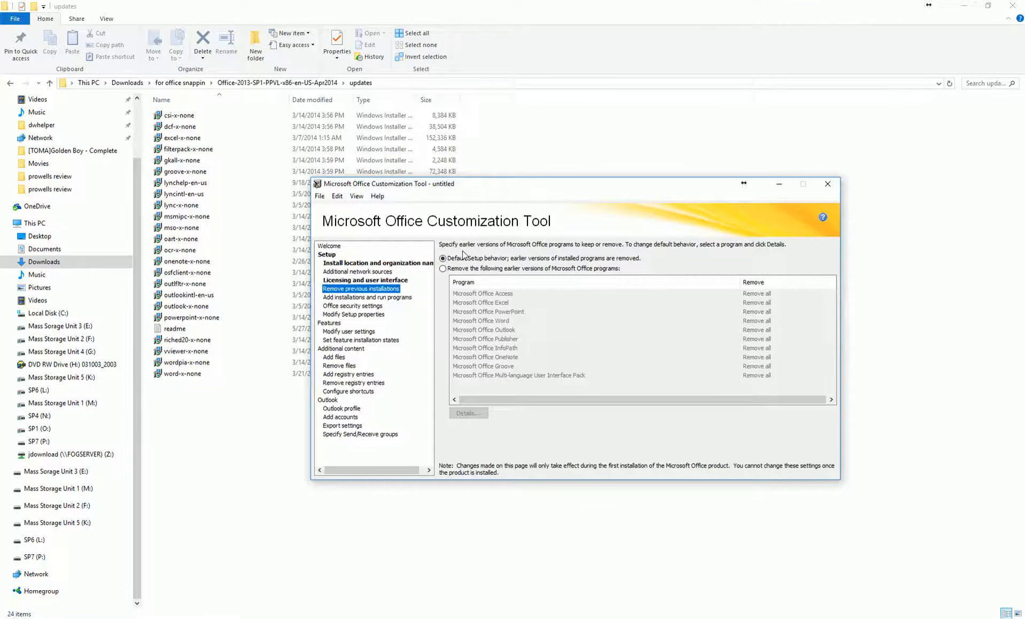
pyautogui.click(443, 268)
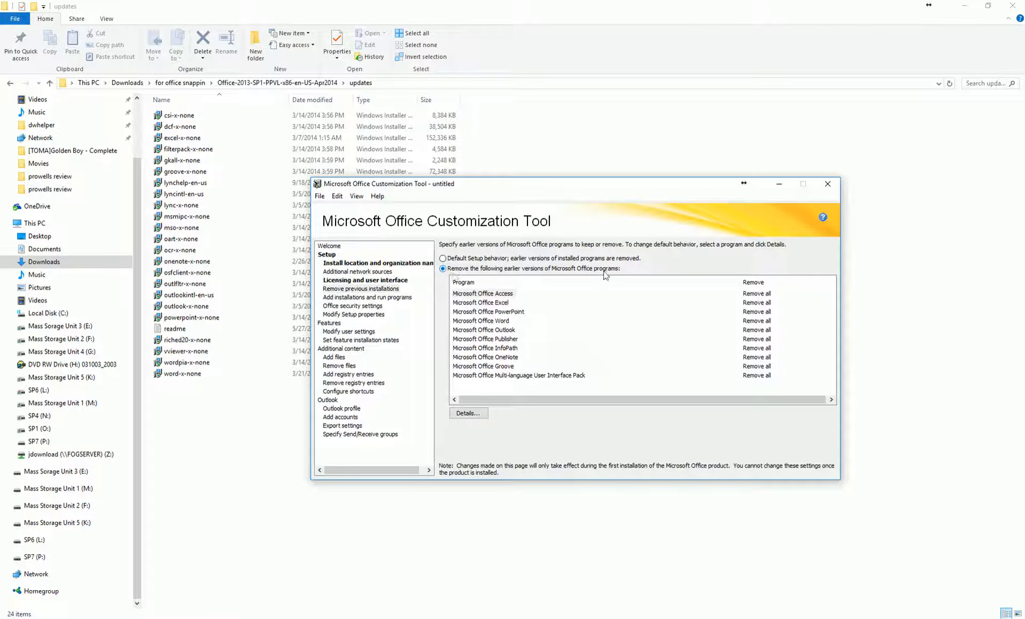
pyautogui.moveTo(613, 190); pyautogui.dragTo(604, 211)
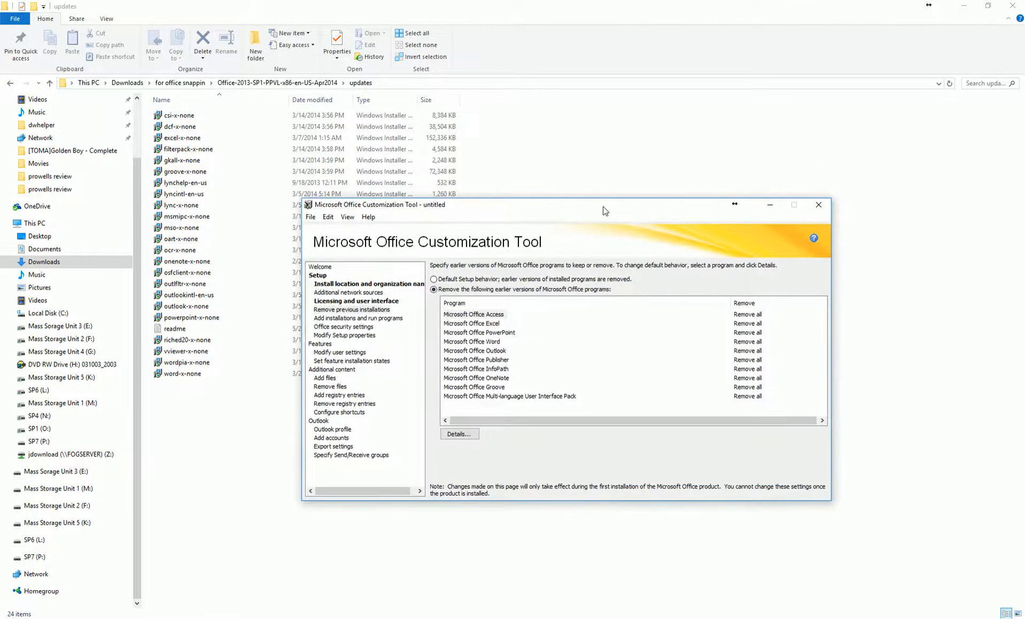
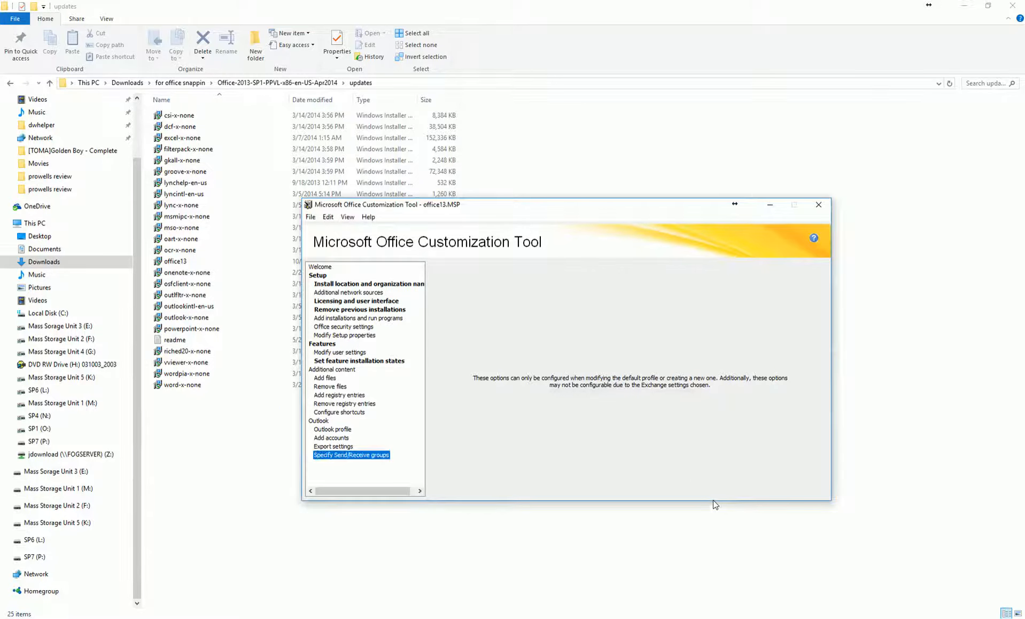
# Close the Office Customization Tool once office13.MSP is saved, bringing up the quit confirmation
pyautogui.click(818, 204)
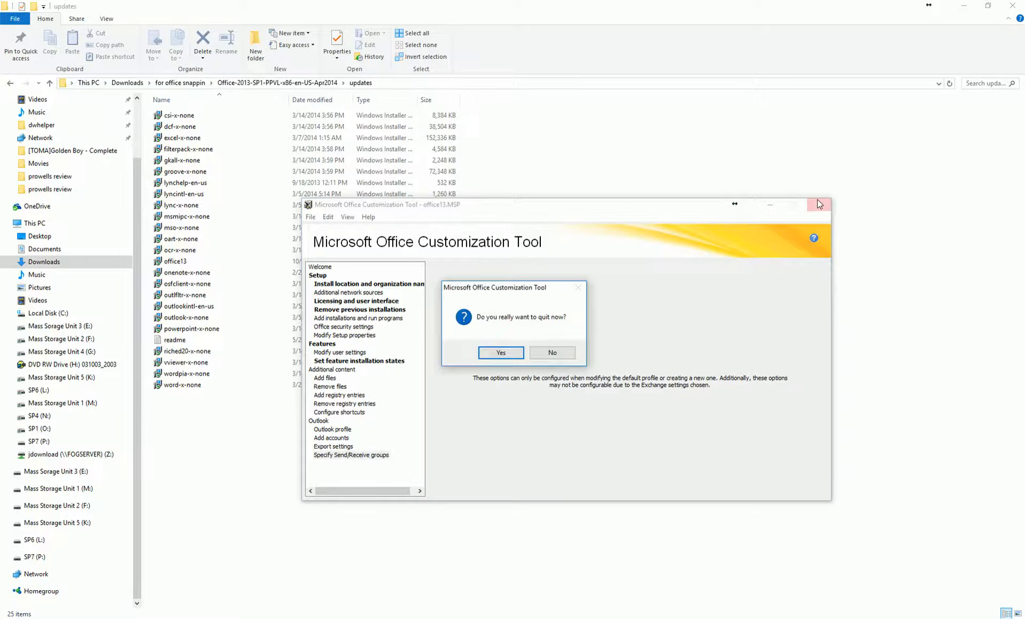
# Confirm quitting the tool, then read and close the readme note in the updates folder
pyautogui.click(492, 352)
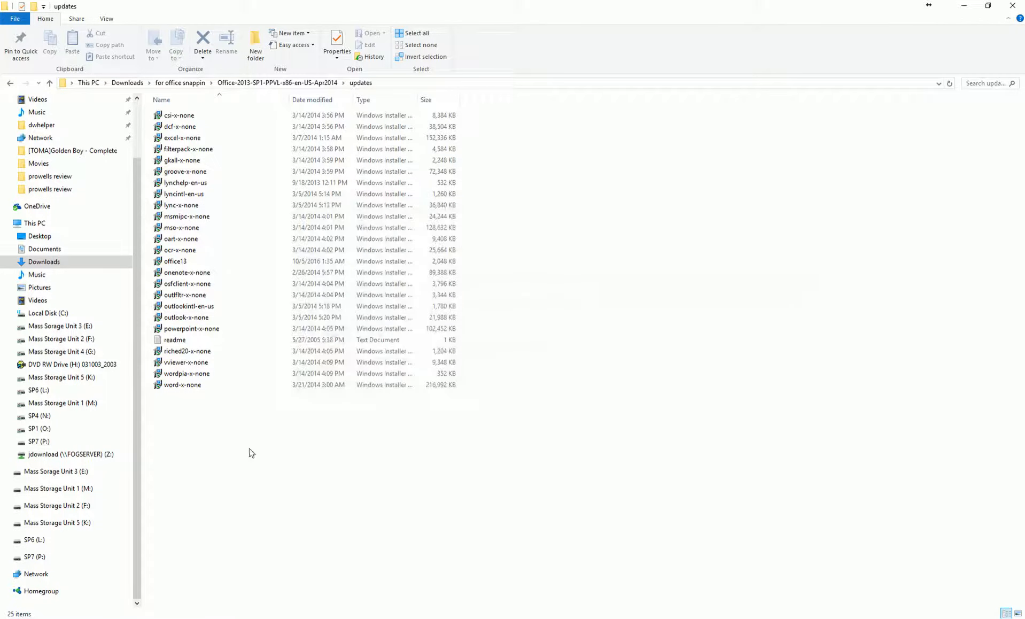
pyautogui.click(177, 343)
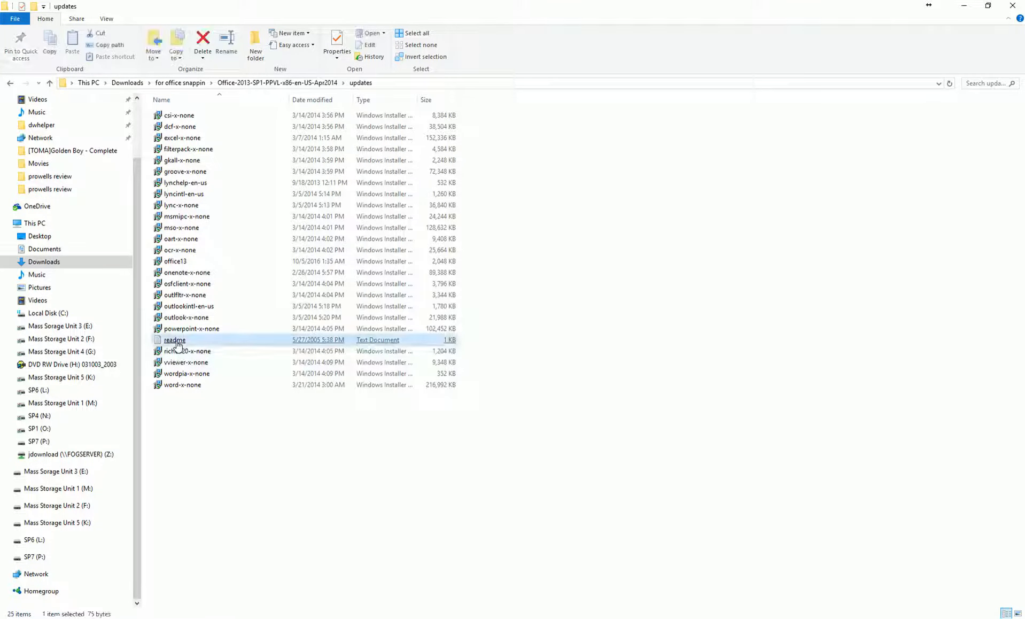
pyautogui.click(168, 262)
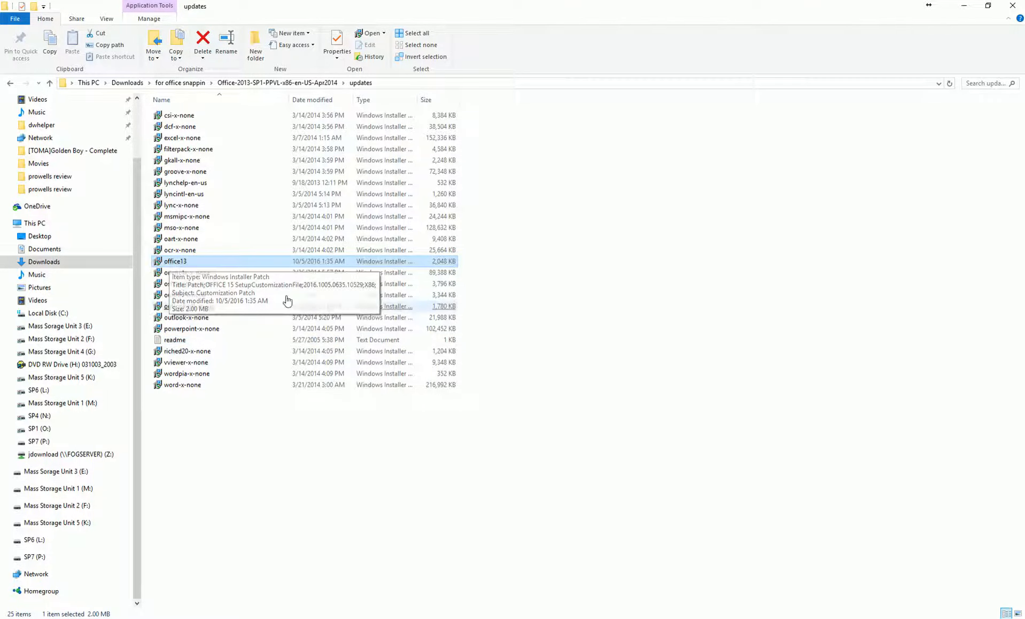
pyautogui.doubleClick(170, 340)
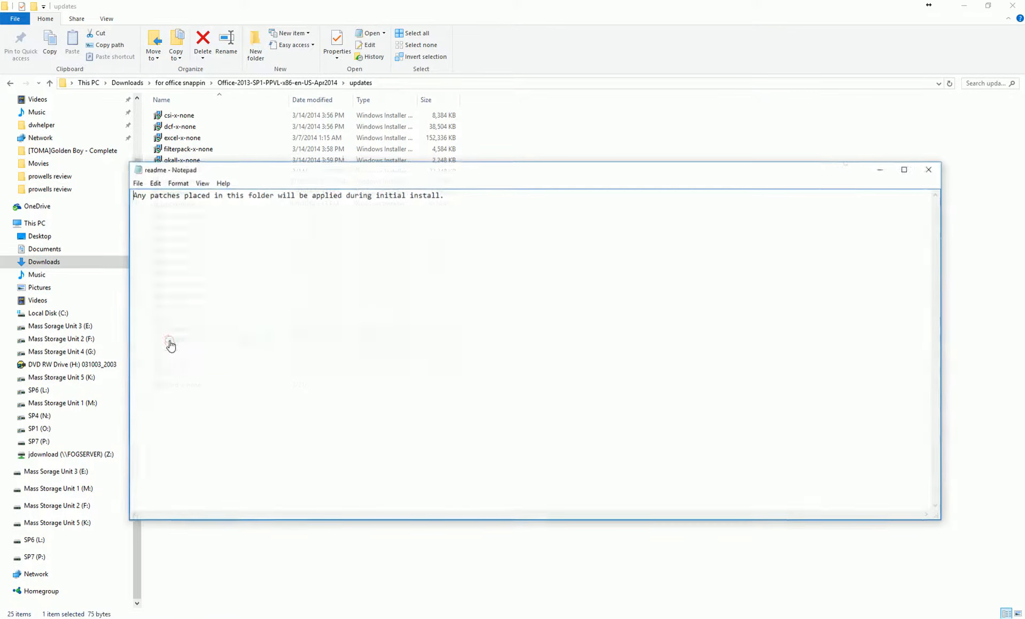
pyautogui.moveTo(552, 169); pyautogui.dragTo(546, 136)
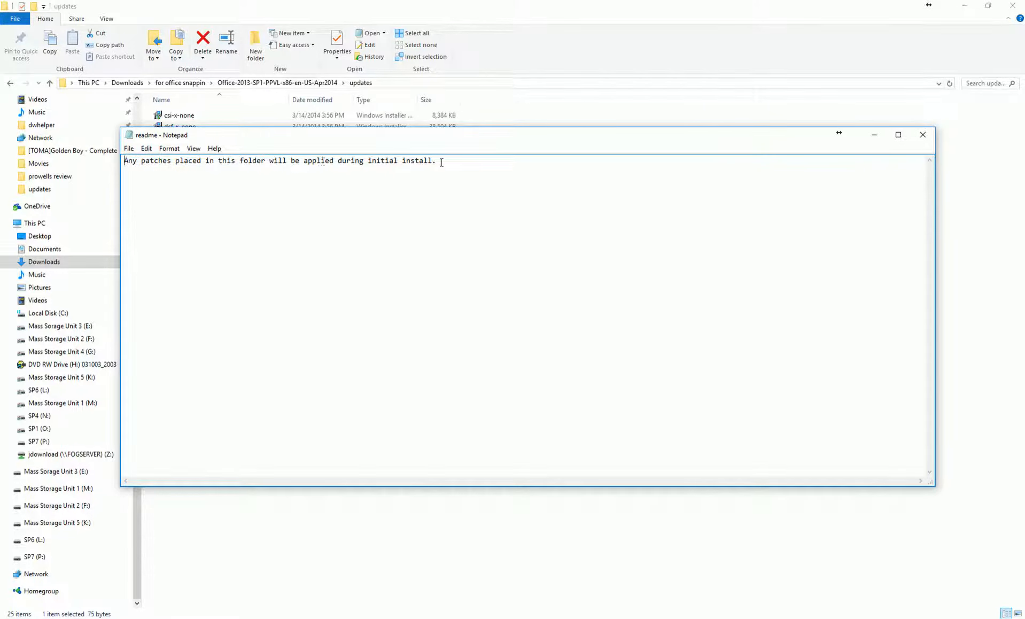
pyautogui.click(922, 134)
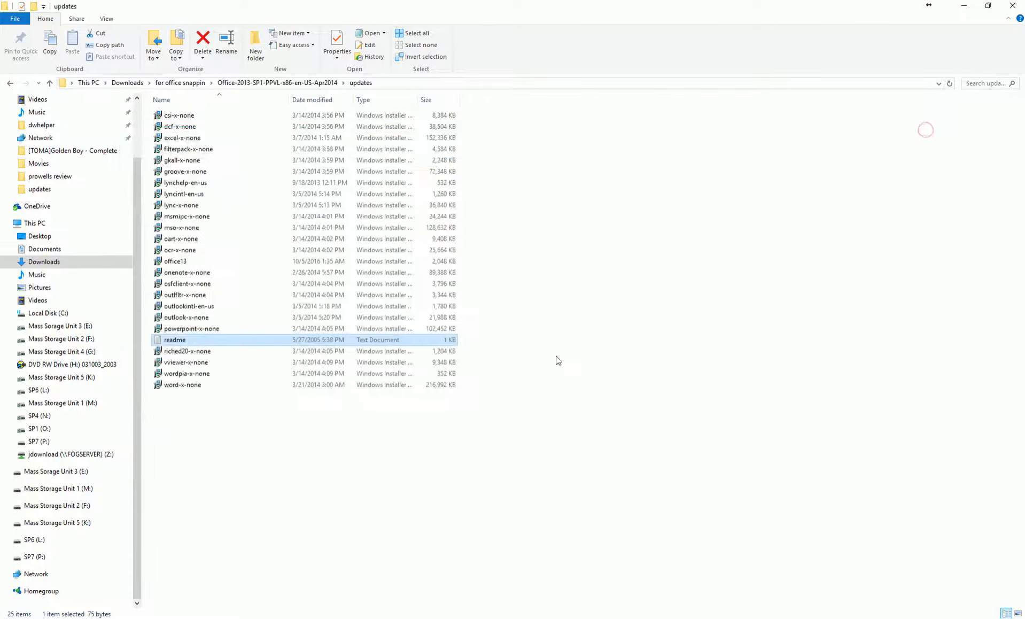
# Select office13.MSP and go back up to the Office-2013-SP1-PPVL-x86-en-US-Apr2014 folder
pyautogui.moveTo(462, 395); pyautogui.dragTo(159, 109)
pyautogui.click(606, 241)
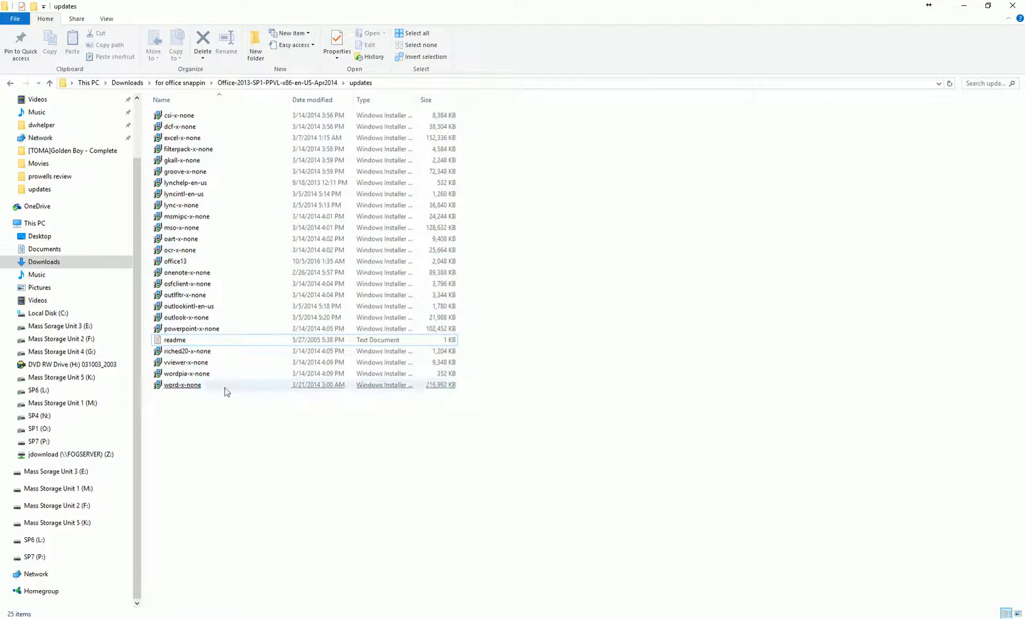
pyautogui.click(176, 262)
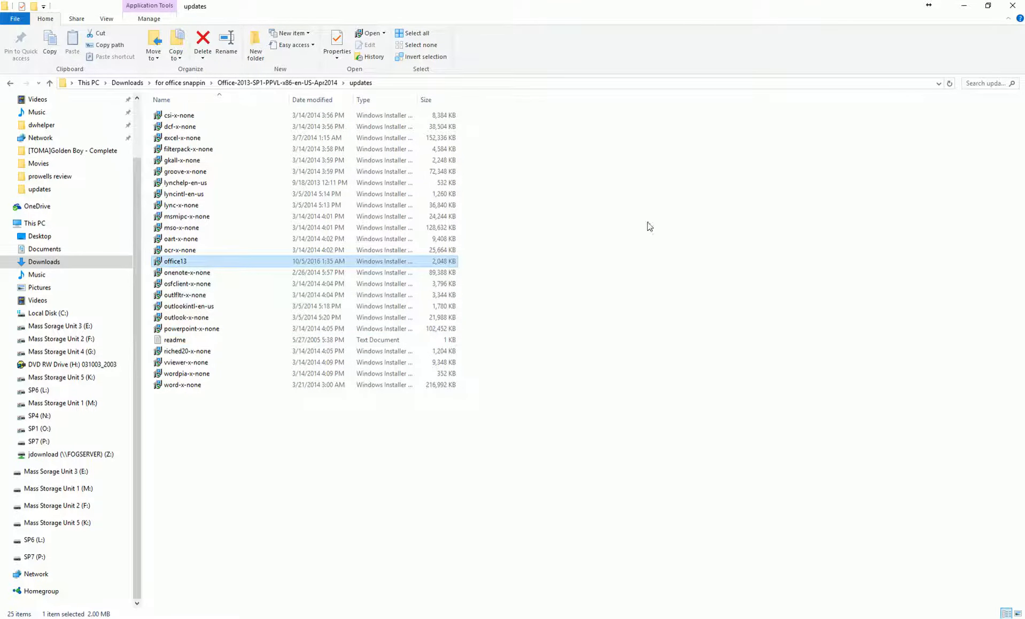
pyautogui.click(9, 84)
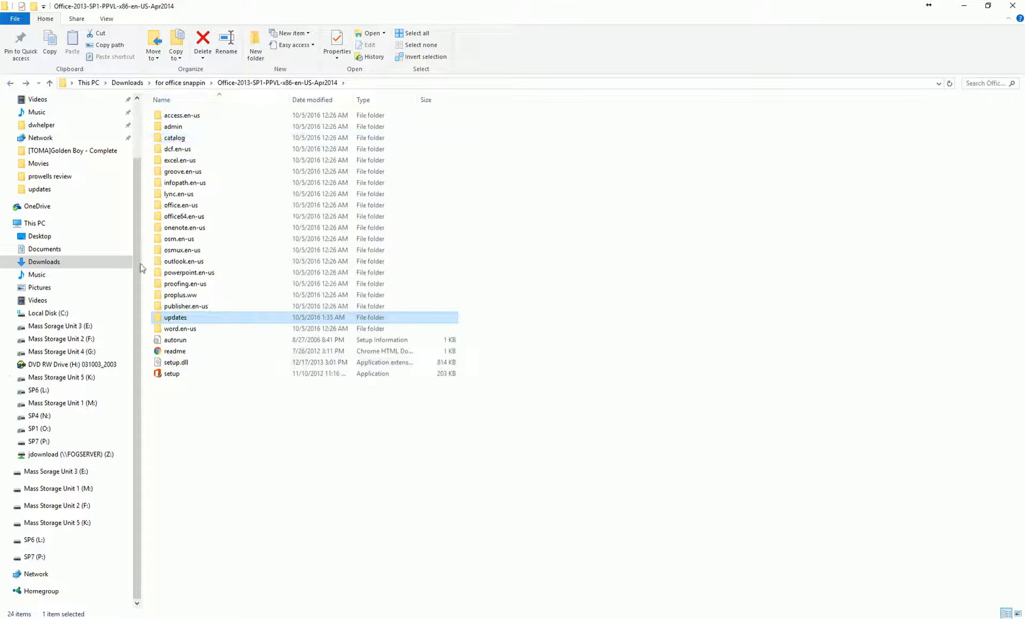
# Compress all 24 setup folder items into a ZIP archive named Office2013.zip
pyautogui.moveTo(372, 387); pyautogui.dragTo(159, 113)
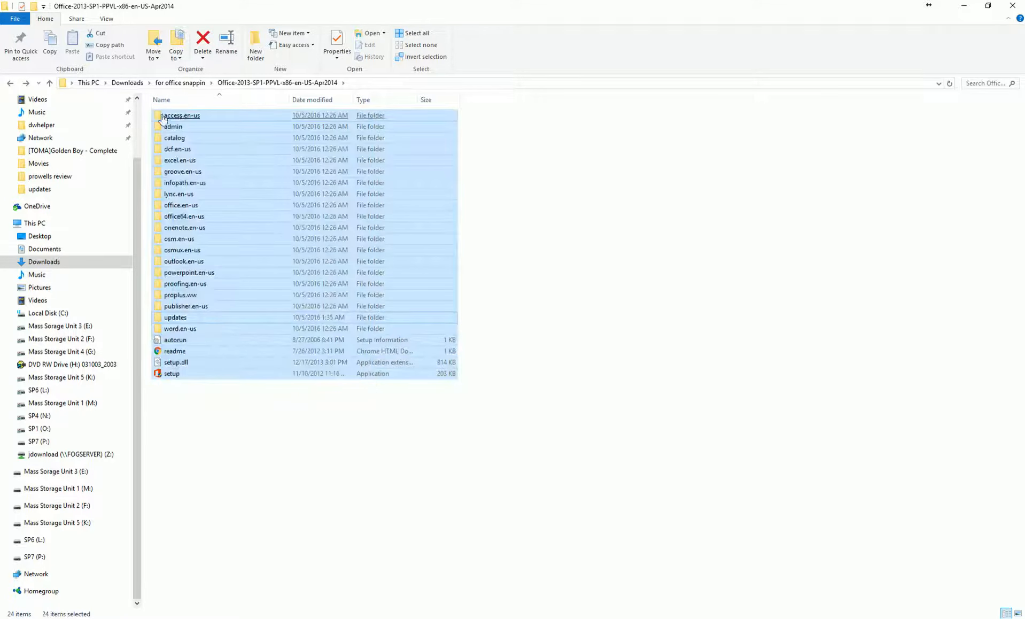
pyautogui.rightClick(180, 119)
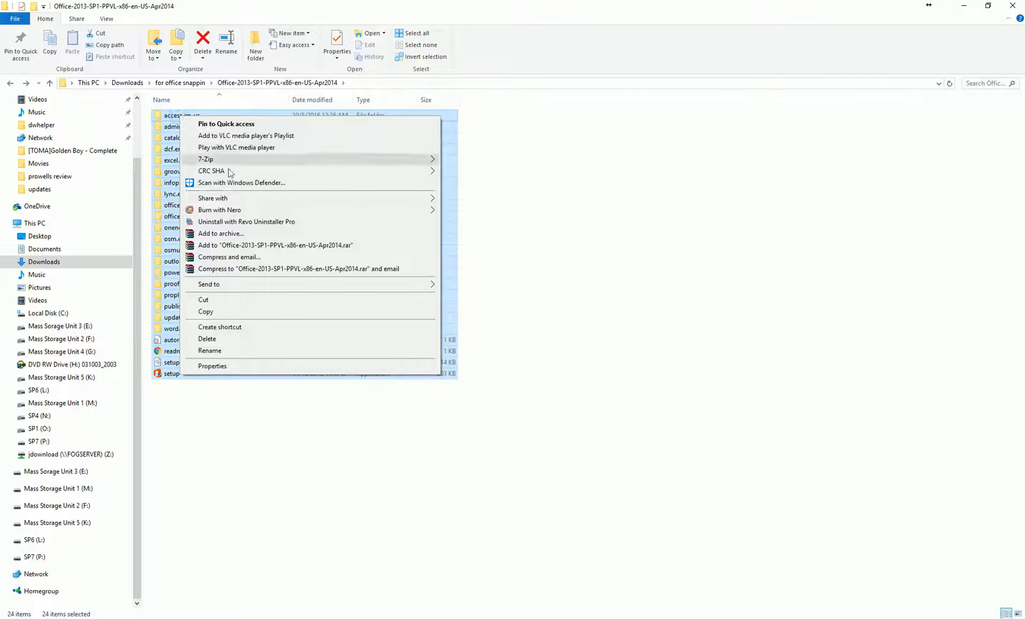
pyautogui.click(254, 235)
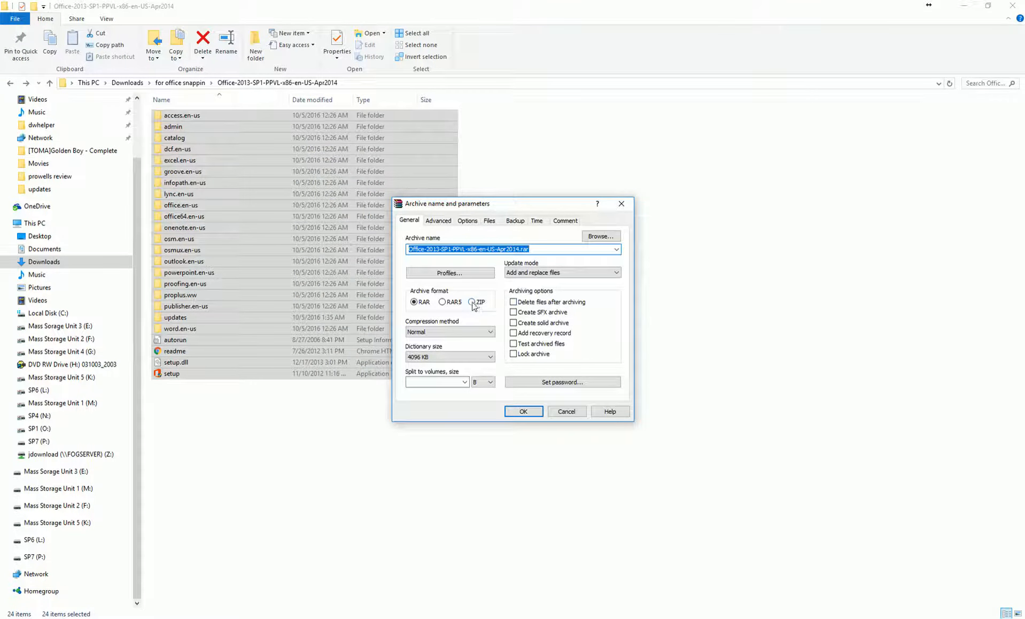
pyautogui.click(472, 302)
pyautogui.click(517, 250)
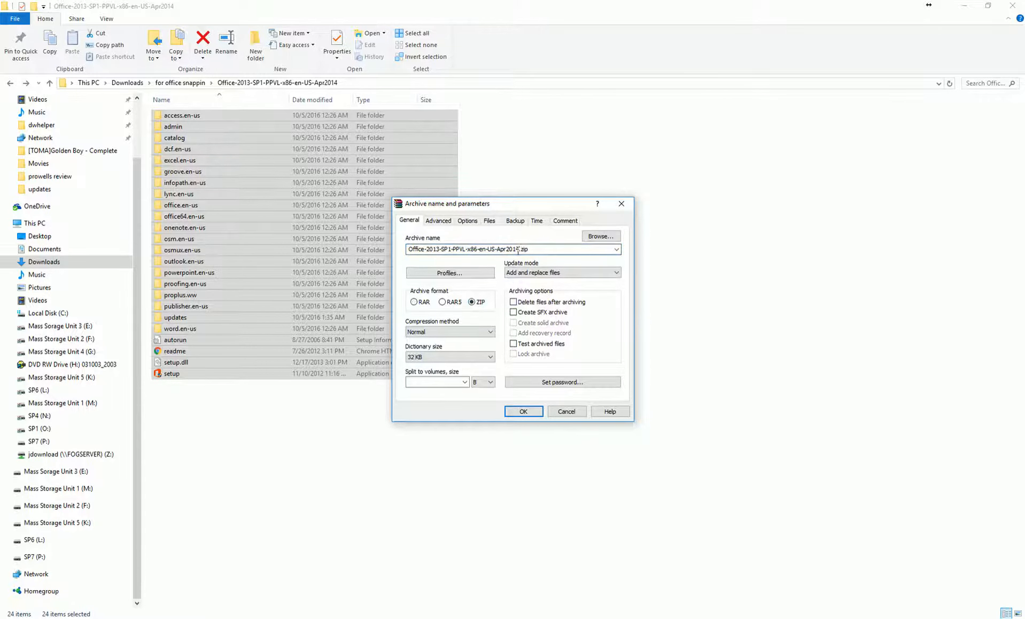
pyautogui.doubleClick(518, 249)
pyautogui.press('Right')
pyautogui.press('BackSpace')
pyautogui.press('BackSpace')
pyautogui.press('BackSpace')
pyautogui.press('BackSpace')
pyautogui.press('BackSpace')
pyautogui.press('BackSpace')
pyautogui.press('BackSpace')
pyautogui.press('BackSpace')
pyautogui.press('BackSpace')
pyautogui.press('BackSpace')
pyautogui.press('BackSpace')
pyautogui.press('BackSpace')
pyautogui.press('BackSpace')
pyautogui.press('BackSpace')
pyautogui.press('BackSpace')
pyautogui.press('BackSpace')
pyautogui.press('BackSpace')
pyautogui.press('BackSpace')
pyautogui.press('BackSpace')
pyautogui.press('BackSpace')
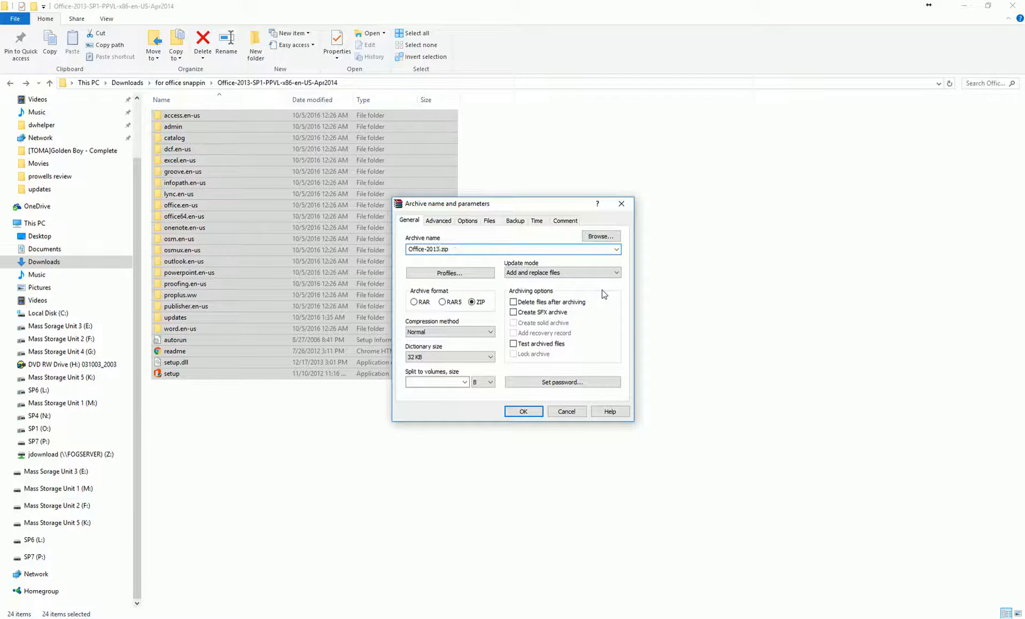
pyautogui.press('BackSpace')
pyautogui.click(523, 411)
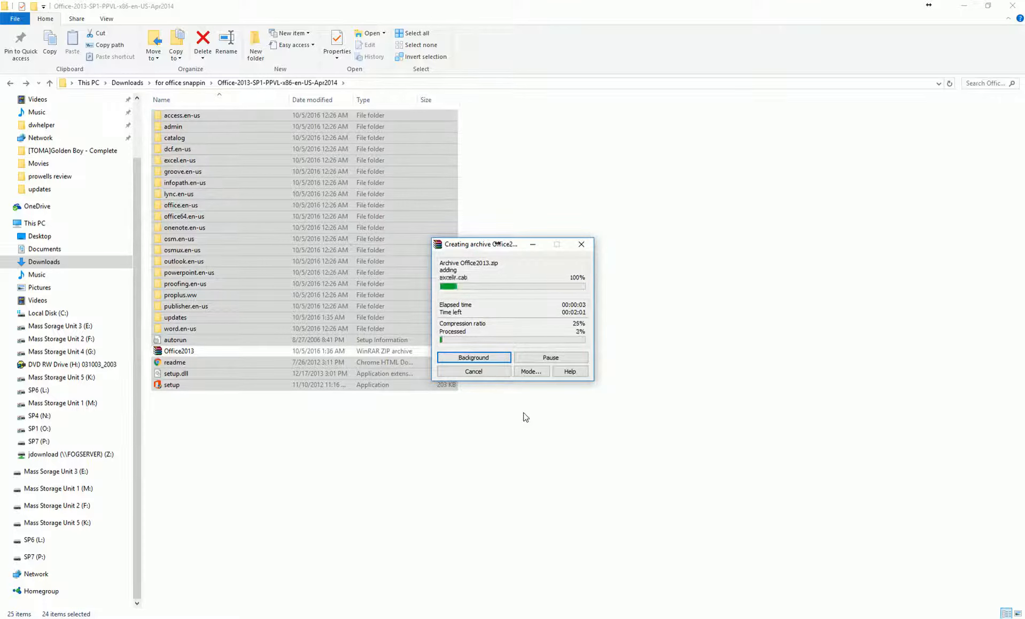
pyautogui.click(956, 618)
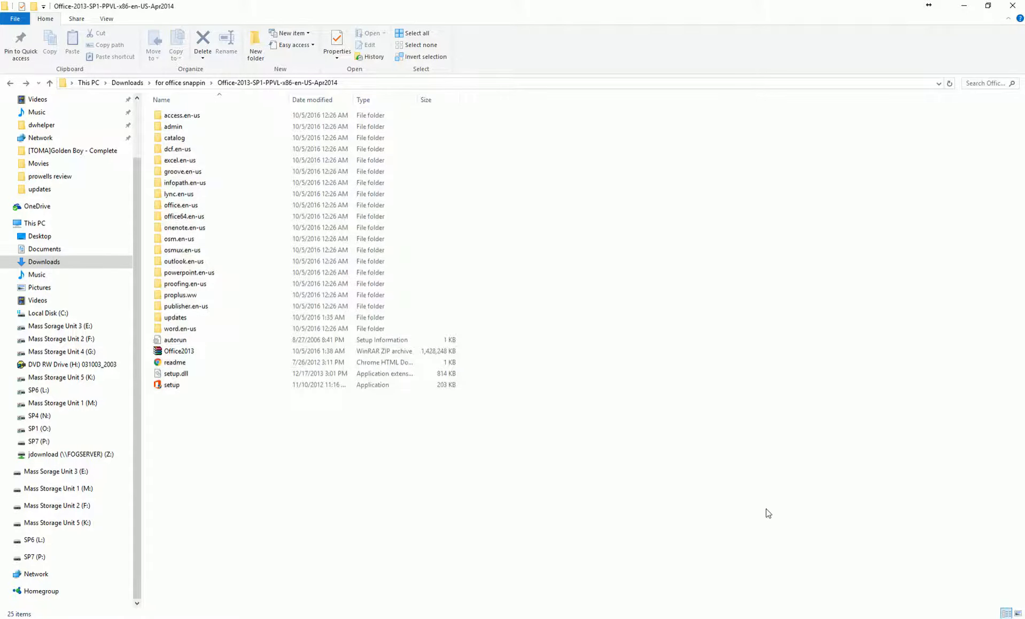
# Operate the taskbar and notification-area icons in the lower-right corner
pyautogui.click(946, 616)
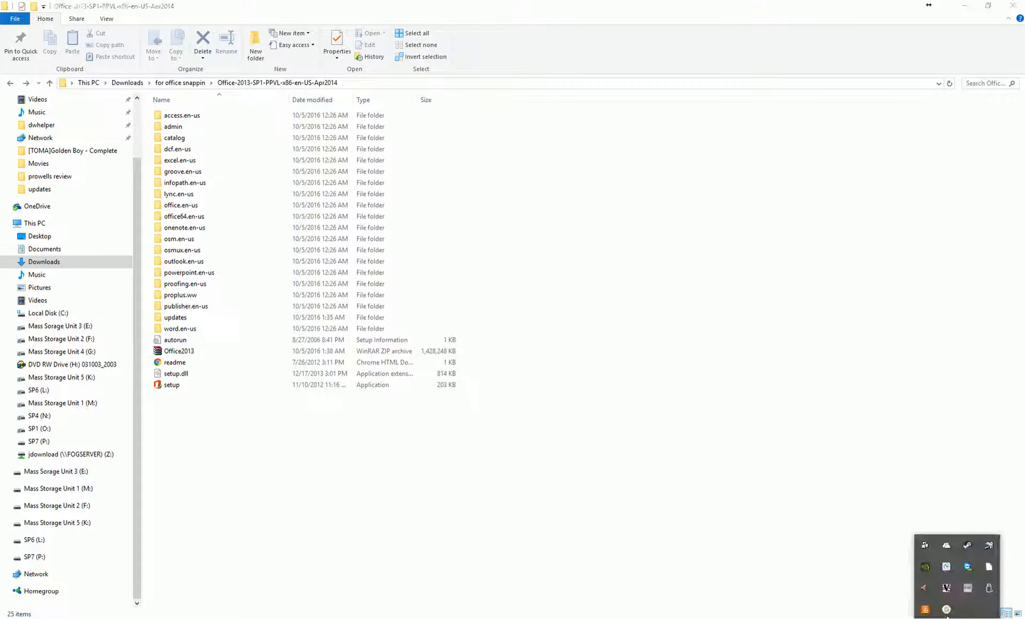
pyautogui.click(946, 610)
pyautogui.click(812, 563)
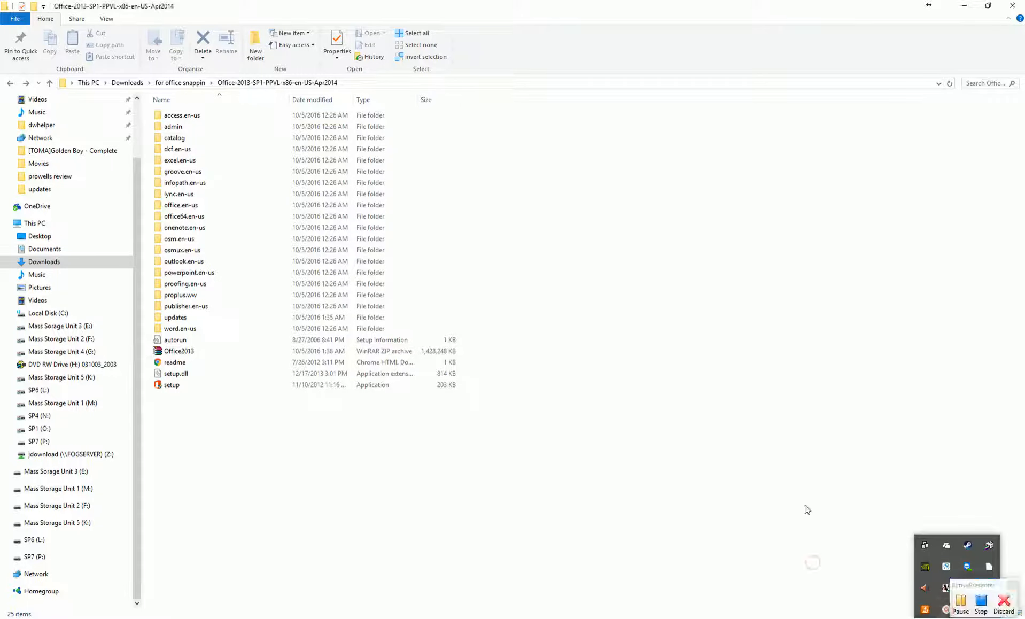
pyautogui.click(941, 616)
pyautogui.click(965, 550)
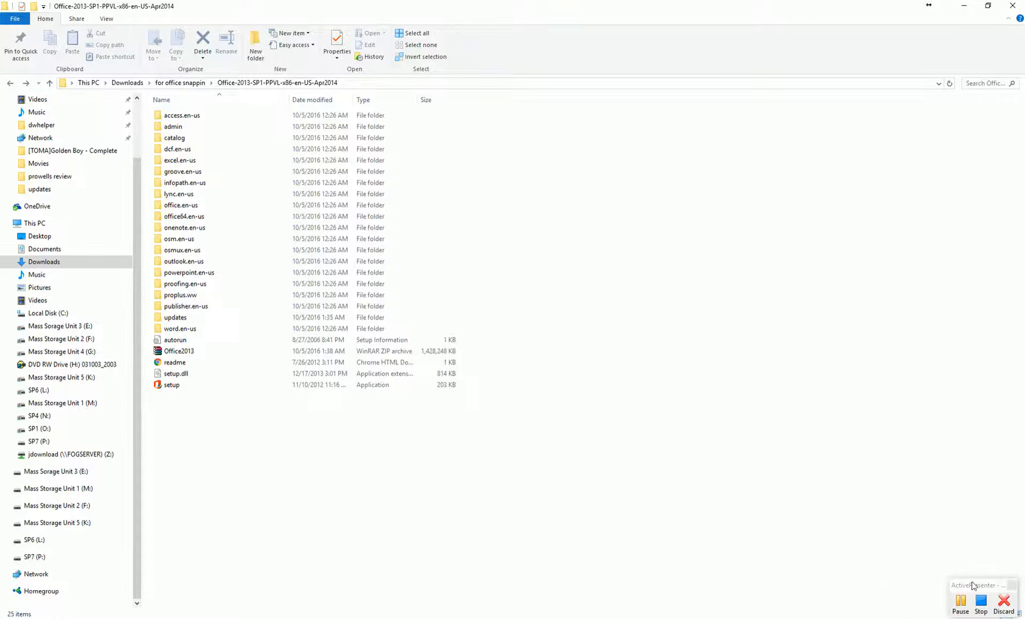
pyautogui.click(952, 551)
pyautogui.click(961, 602)
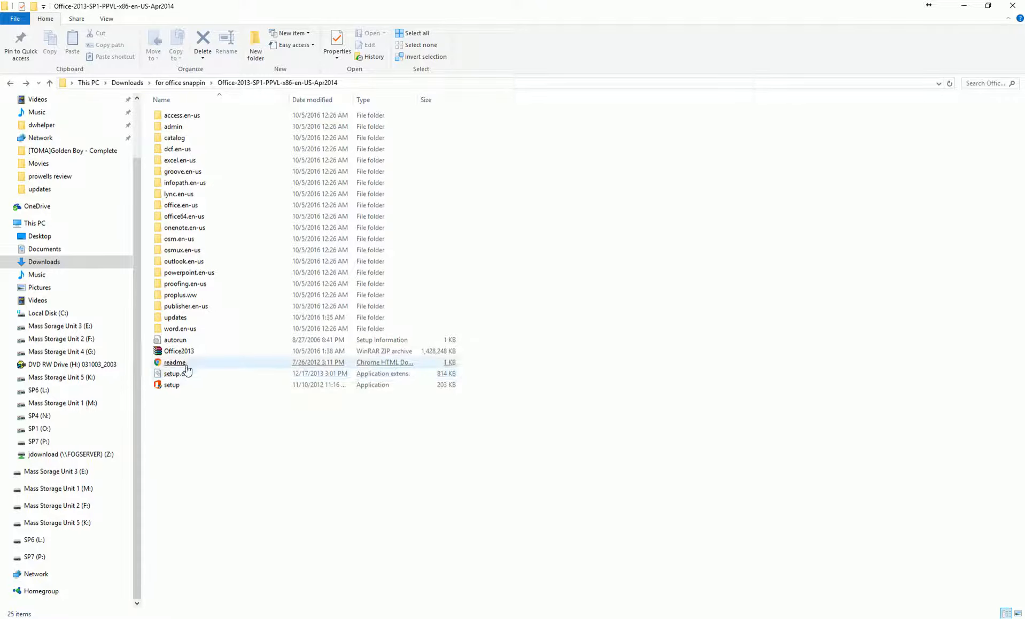
# Select the new Office2013.zip archive and bring the FOG Snapin Management page forward
pyautogui.click(178, 352)
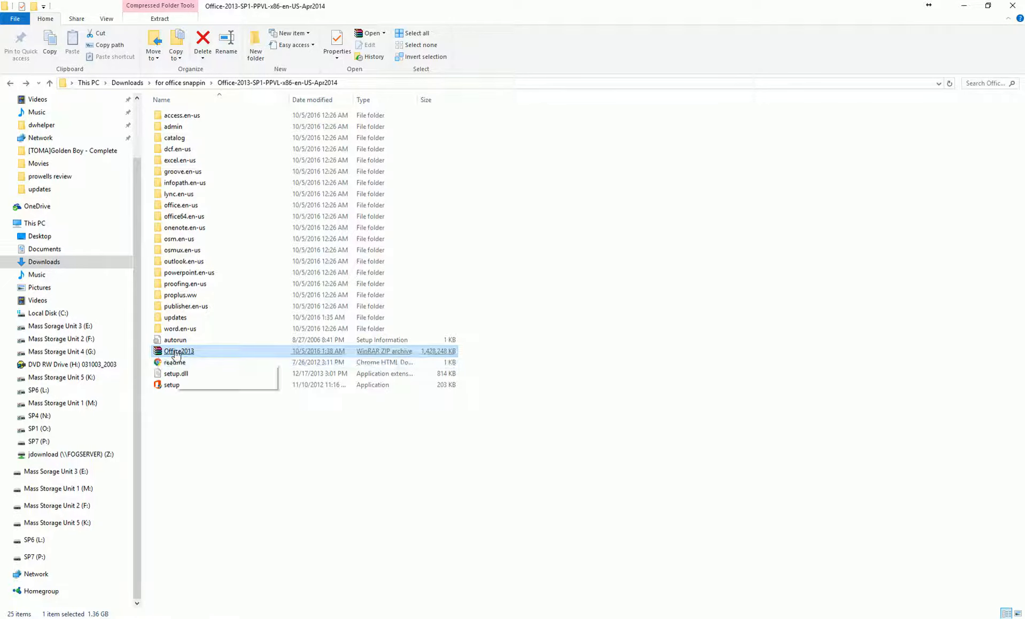
pyautogui.moveTo(644, 617)
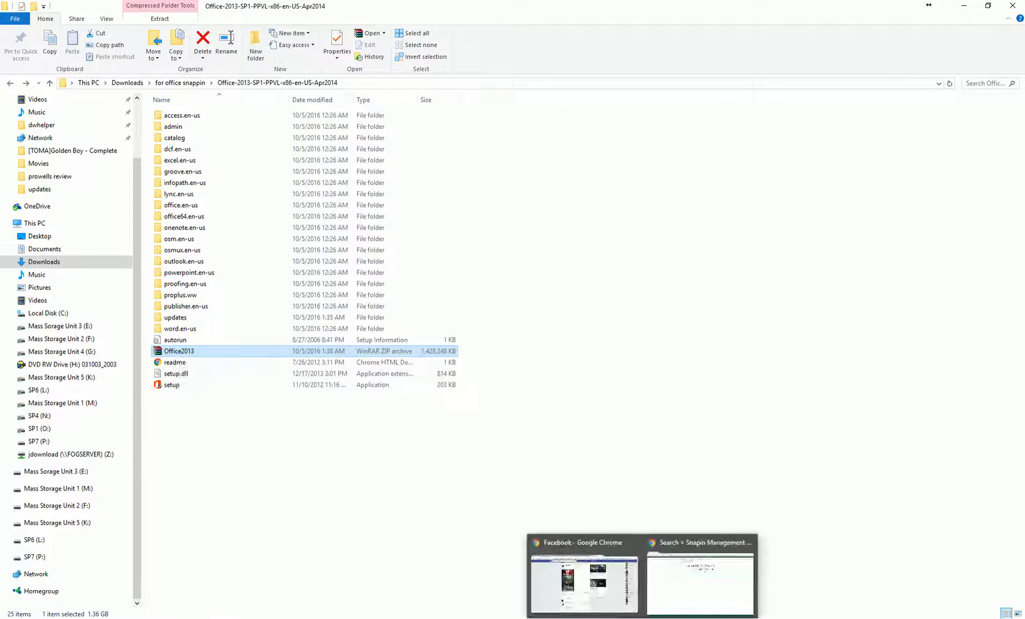
pyautogui.click(674, 592)
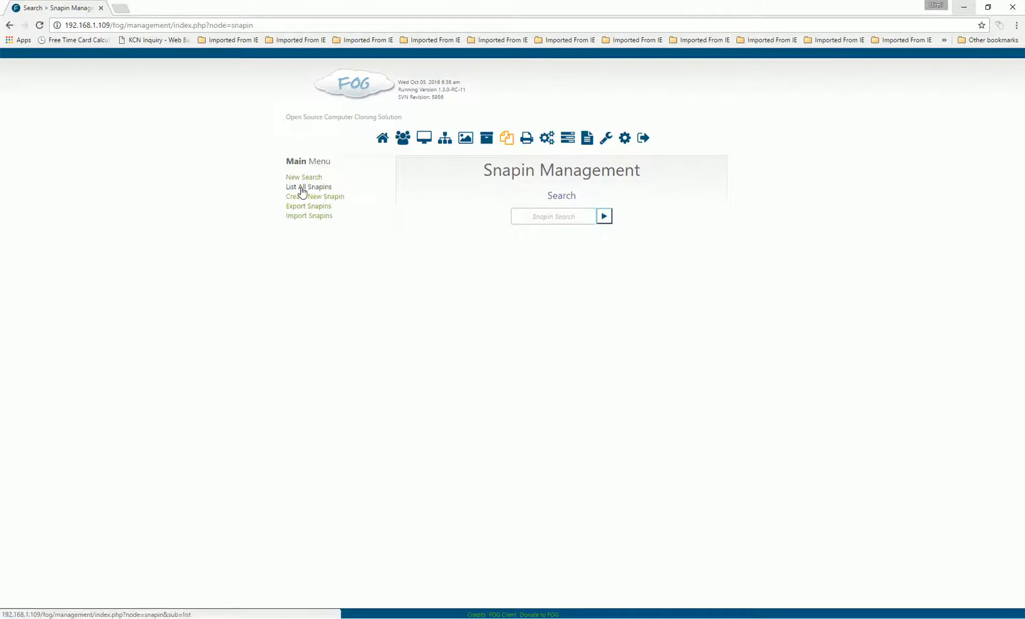
# Start a new FOG snapin named office13x86 of type Snapin Pack
pyautogui.click(382, 138)
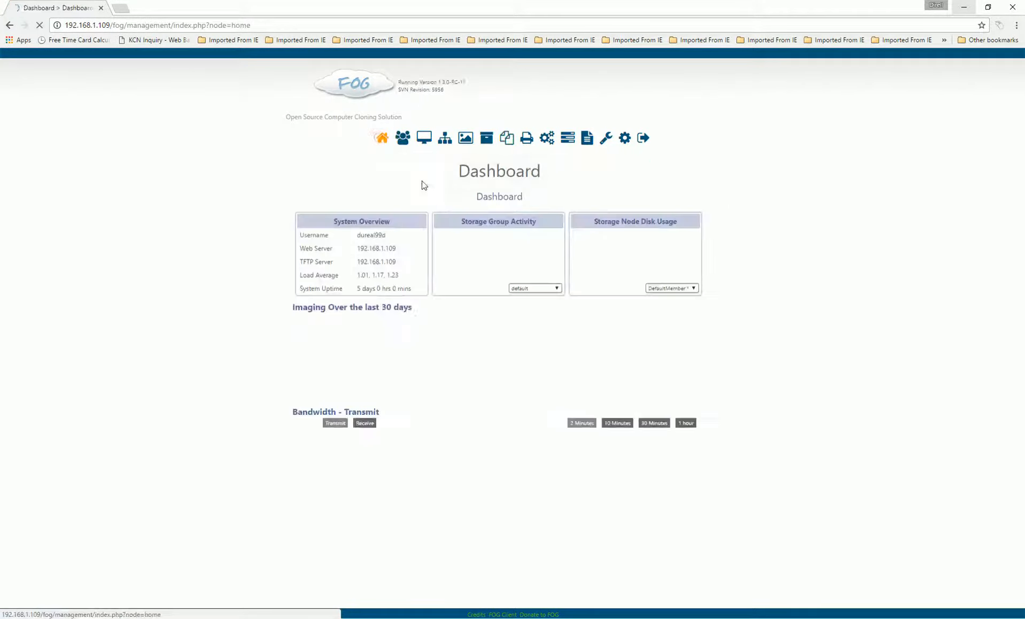
pyautogui.click(507, 141)
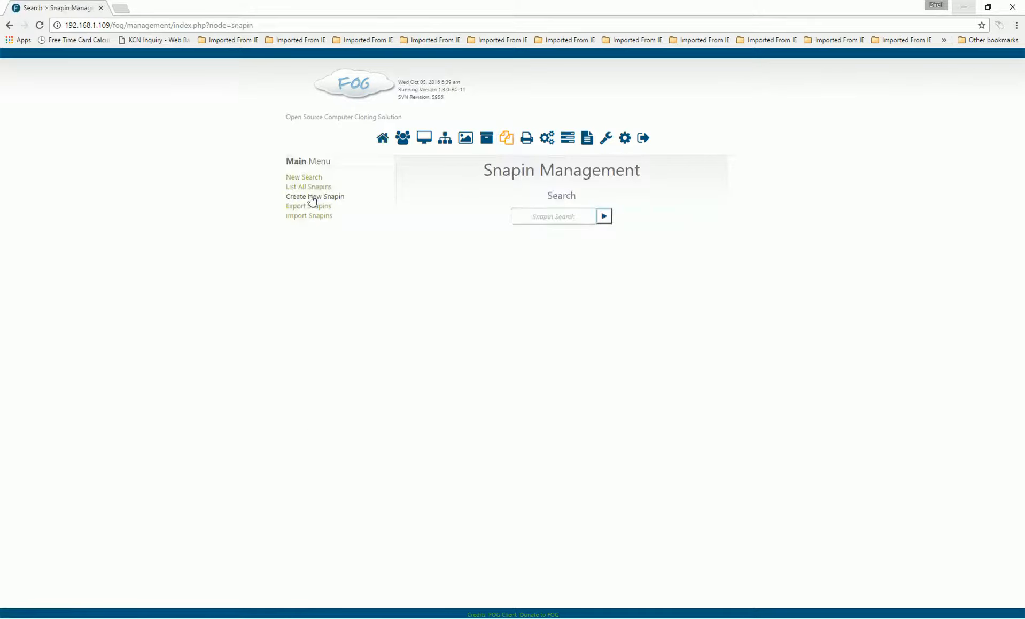
pyautogui.click(308, 196)
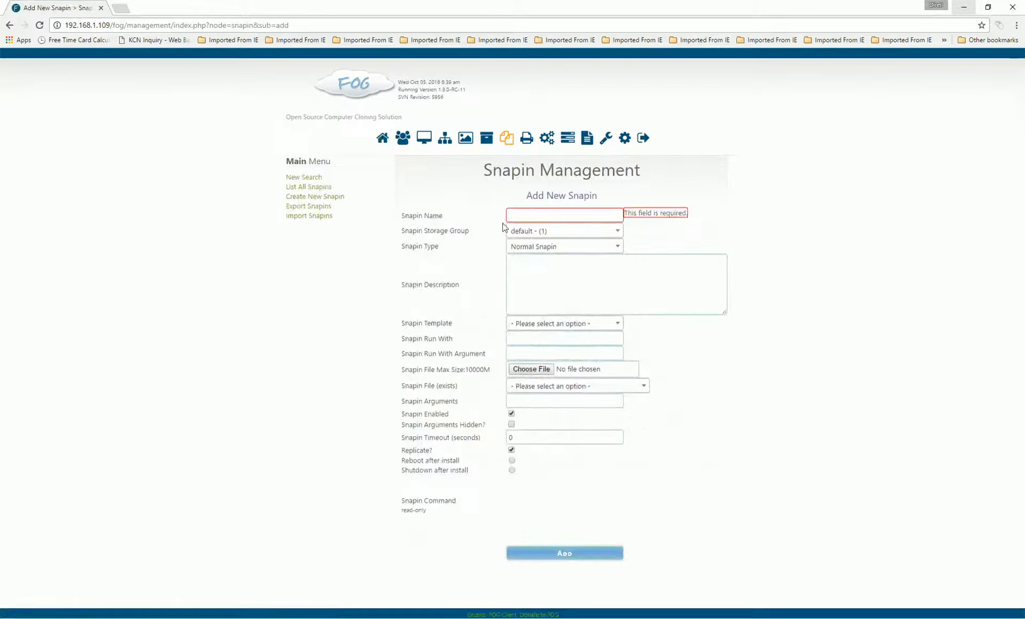
pyautogui.click(526, 216)
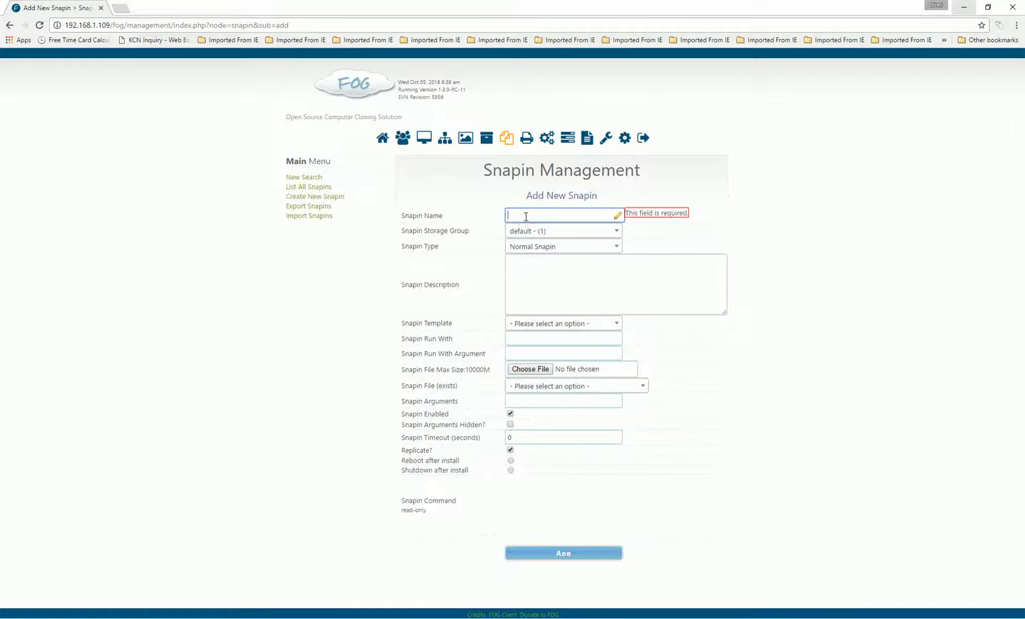
pyautogui.write('p')
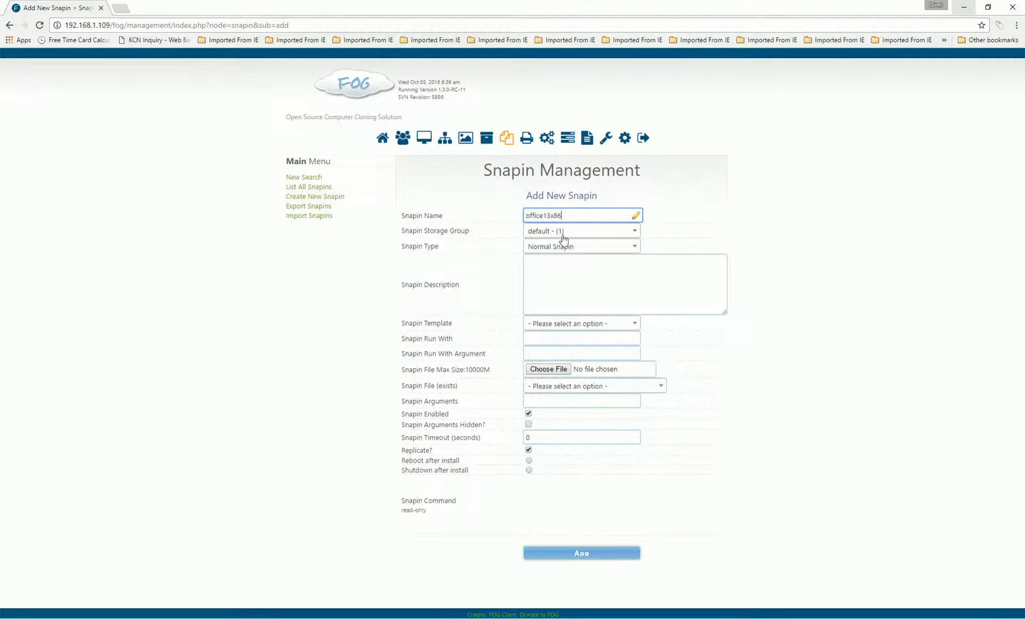
pyautogui.click(638, 249)
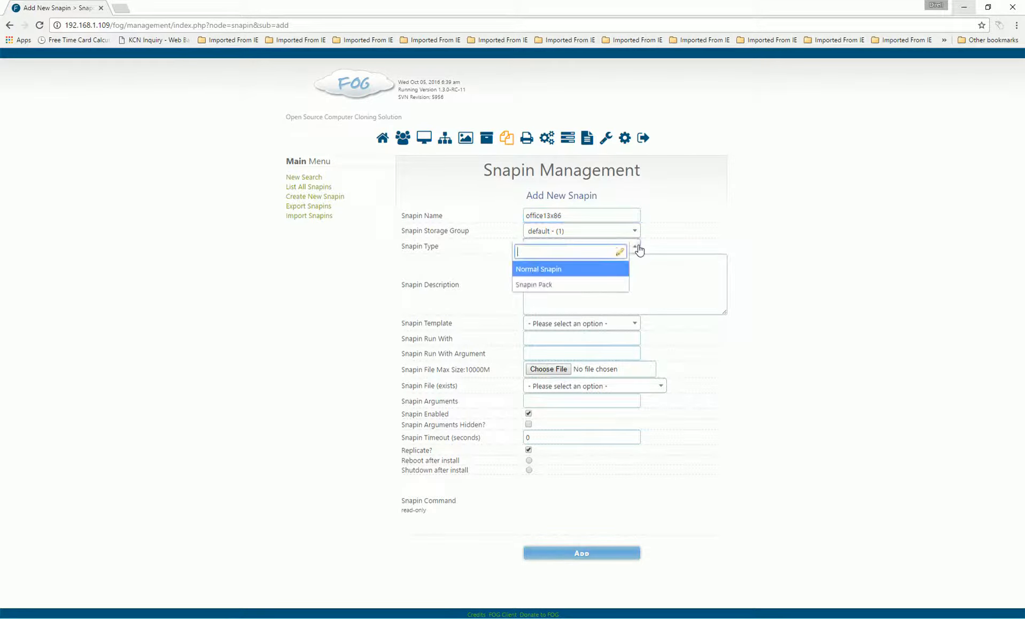
pyautogui.click(564, 284)
# Give the snapin the description 'office' and choose the EXE pack template
pyautogui.click(536, 264)
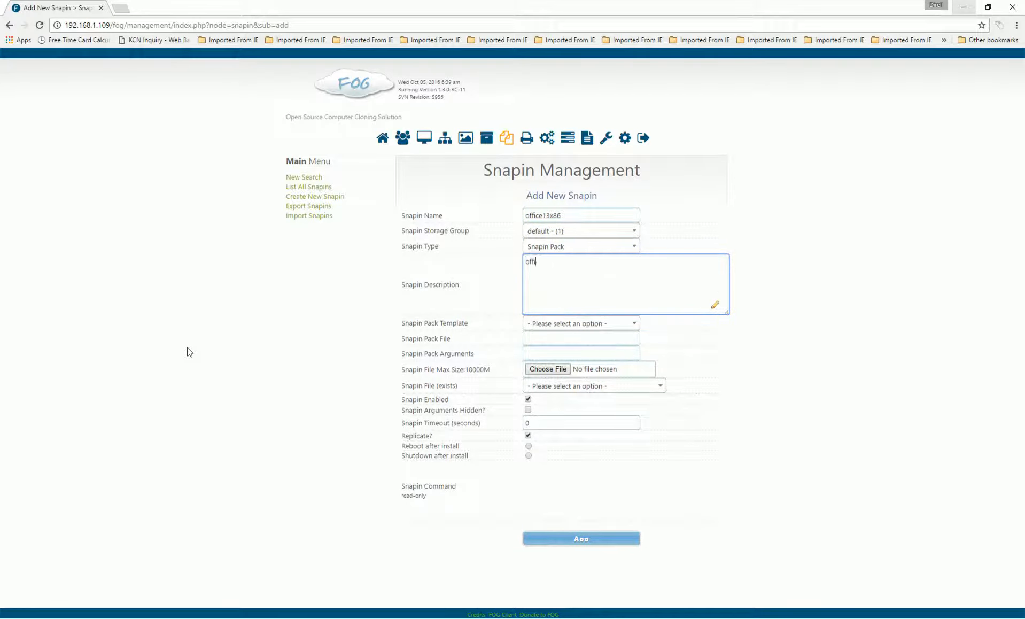
pyautogui.click(634, 328)
pyautogui.scroll(-1, 569, 401)
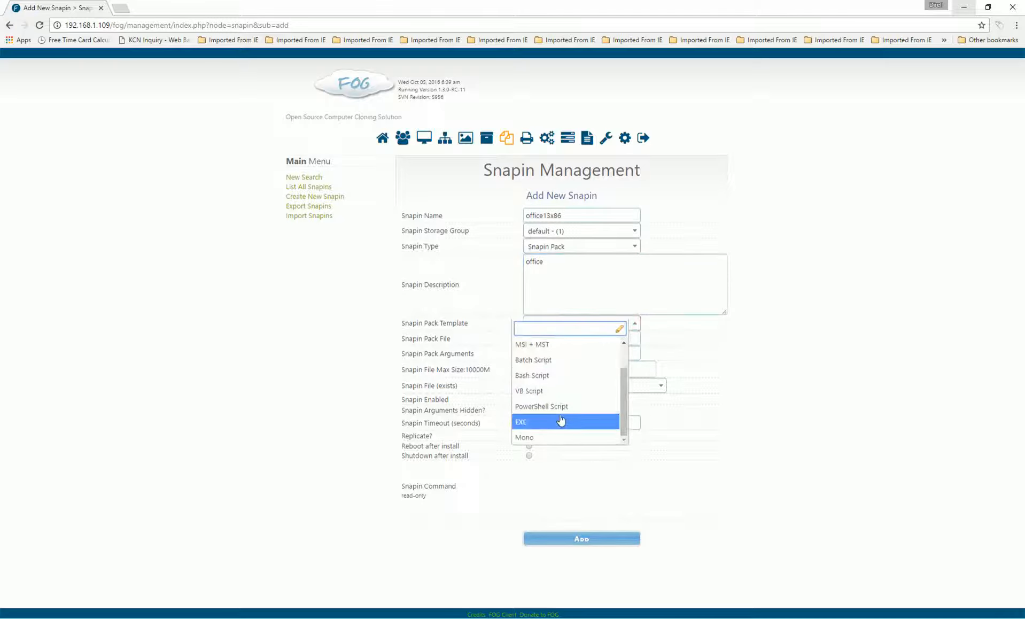
pyautogui.click(560, 420)
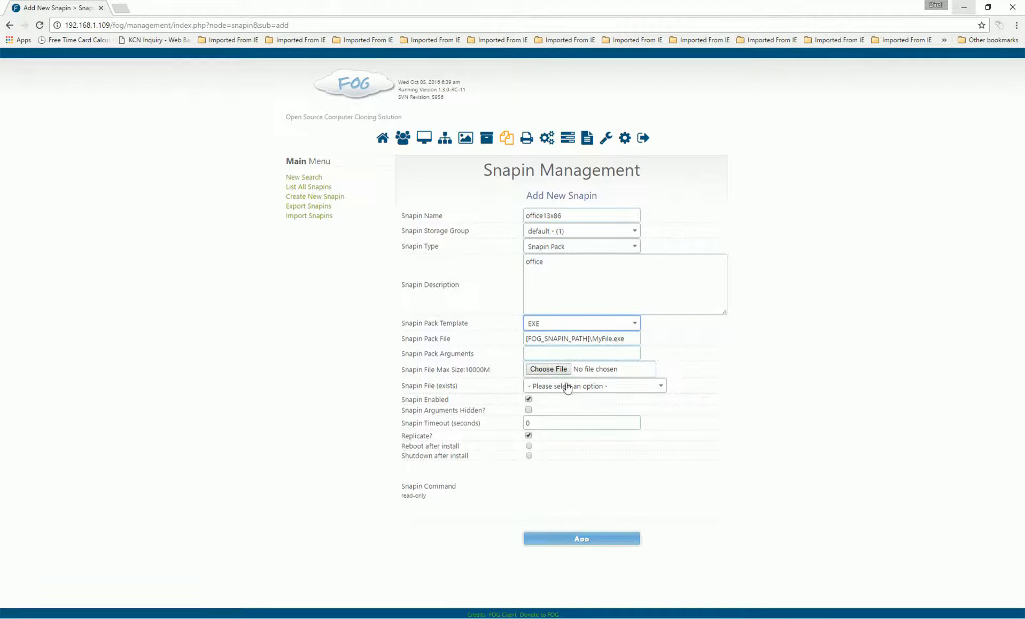
# Attach Office2013.zip as the snapin file and set the pack file to [FOG_SNAPIN_PATH]\setup.exe
pyautogui.click(553, 373)
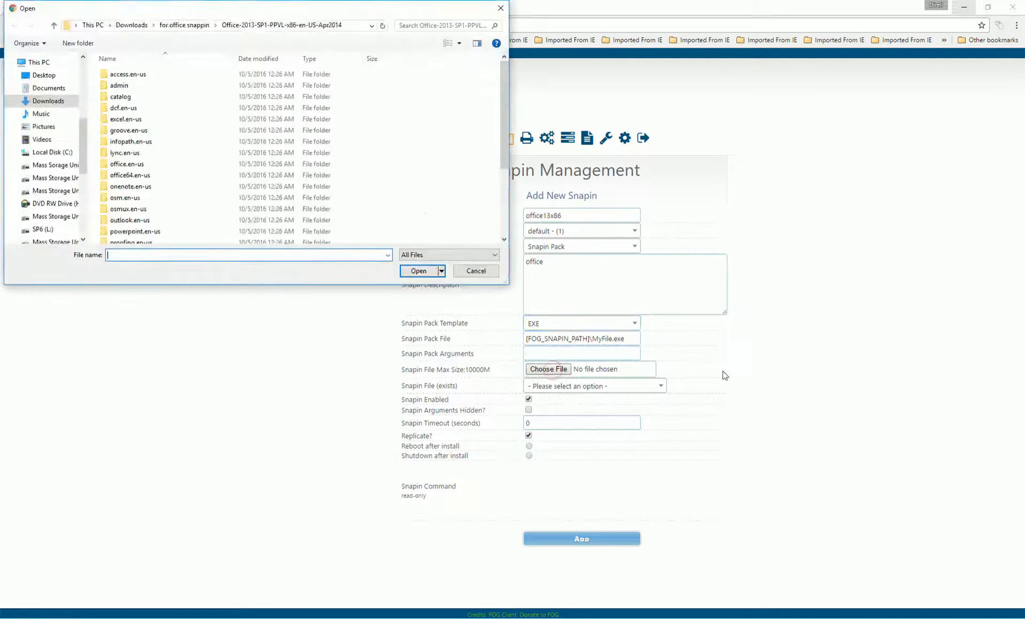
pyautogui.moveTo(502, 103); pyautogui.dragTo(502, 166)
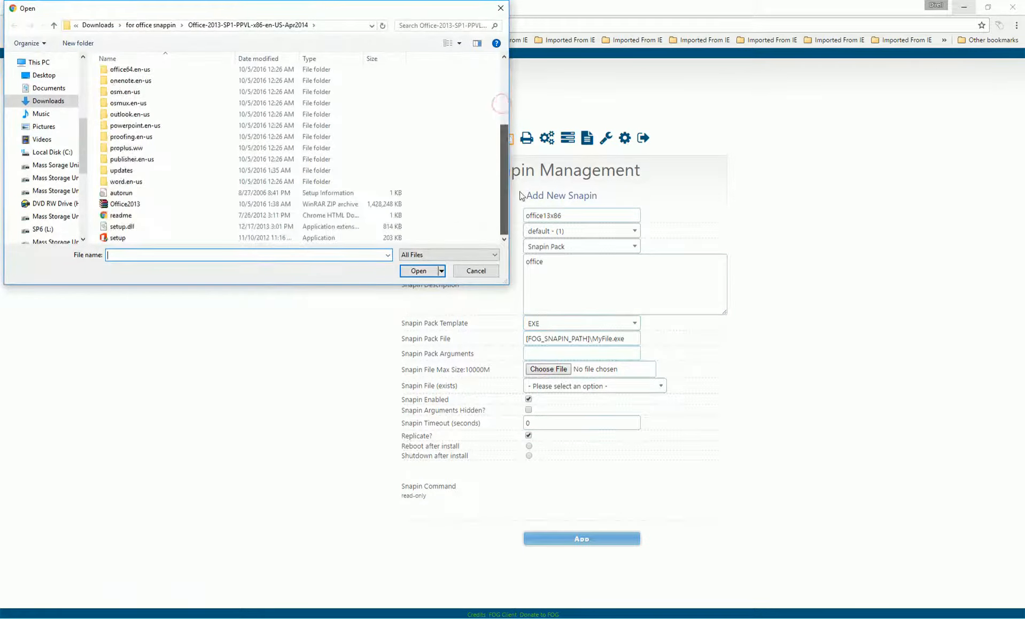
pyautogui.doubleClick(124, 205)
pyautogui.click(611, 338)
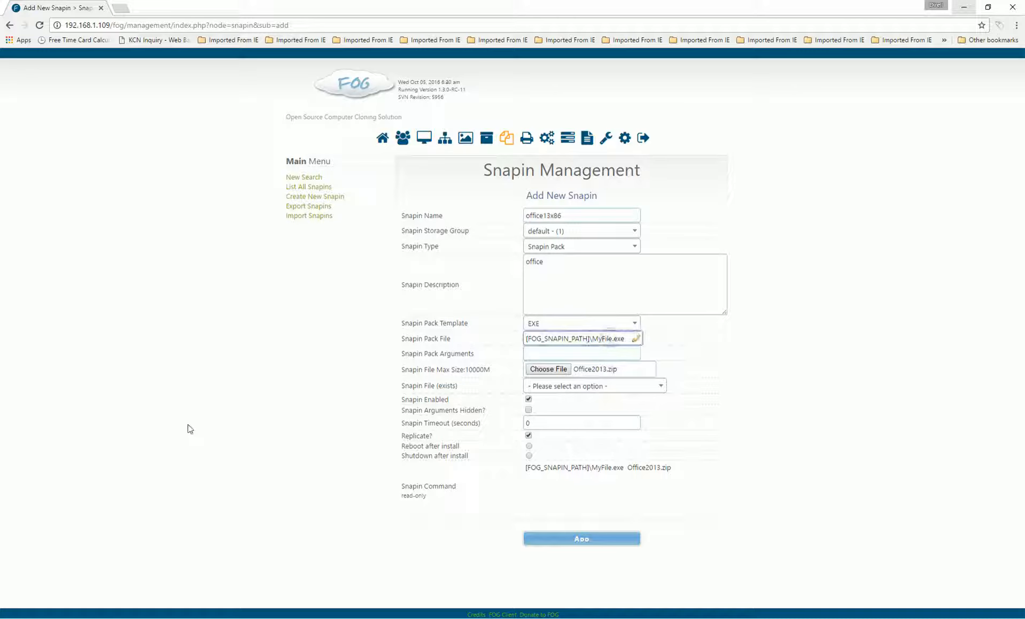
pyautogui.press('BackSpace')
pyautogui.press('BackSpace')
pyautogui.press('BackSpace')
pyautogui.press('BackSpace')
pyautogui.press('BackSpace')
pyautogui.press('BackSpace')
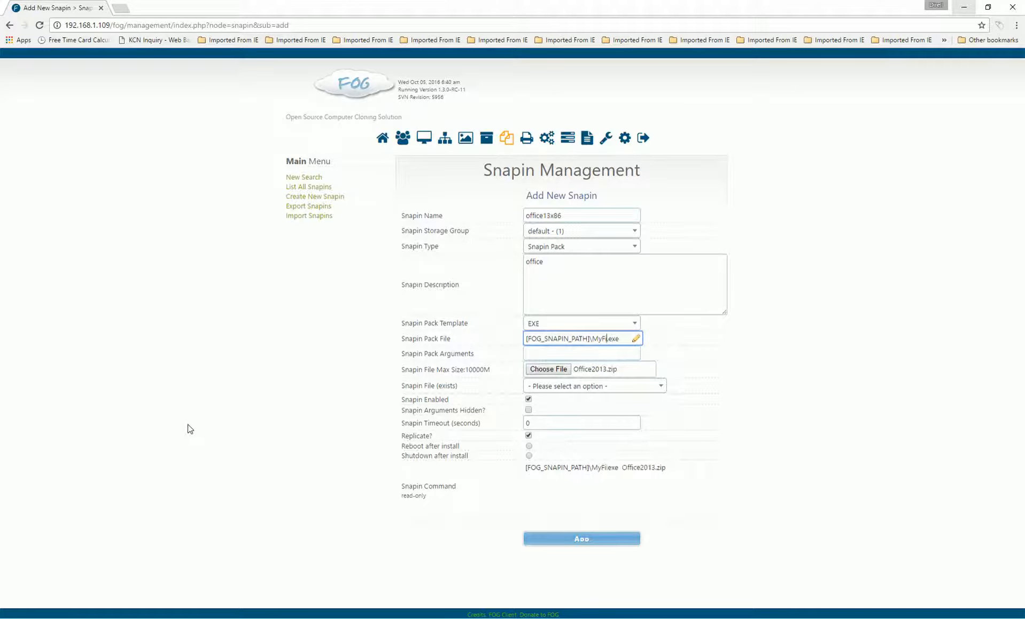
pyautogui.write('setup')
pyautogui.press('Right')
pyautogui.press('Right')
pyautogui.press('Right')
pyautogui.press('Right')
# Open Office2013.zip in WinRAR to check that setup.exe sits at its root, then close it
pyautogui.moveTo(276, 614)
pyautogui.click(278, 590)
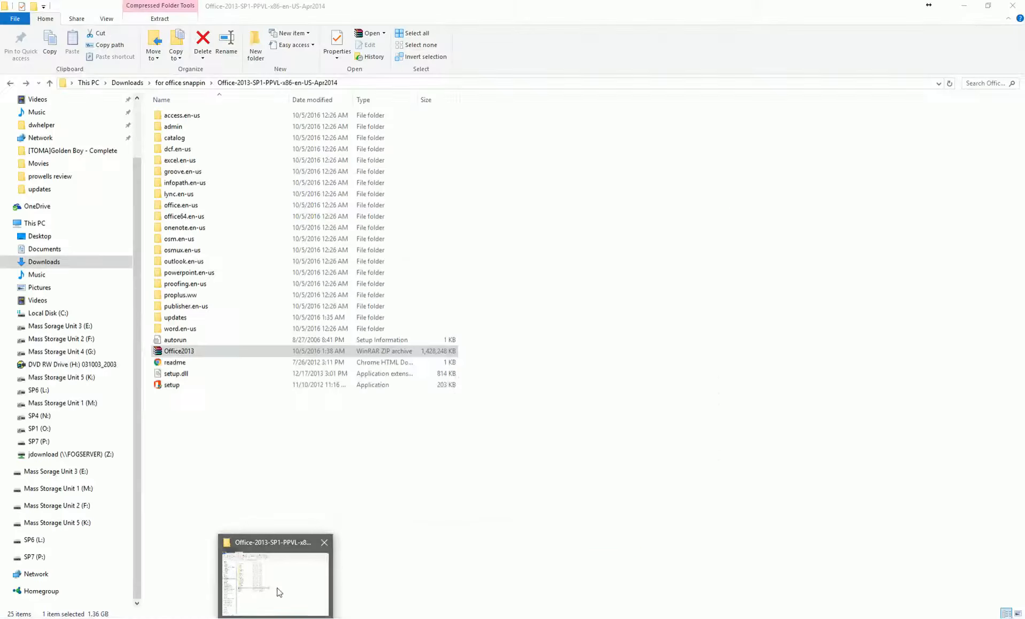
pyautogui.doubleClick(182, 353)
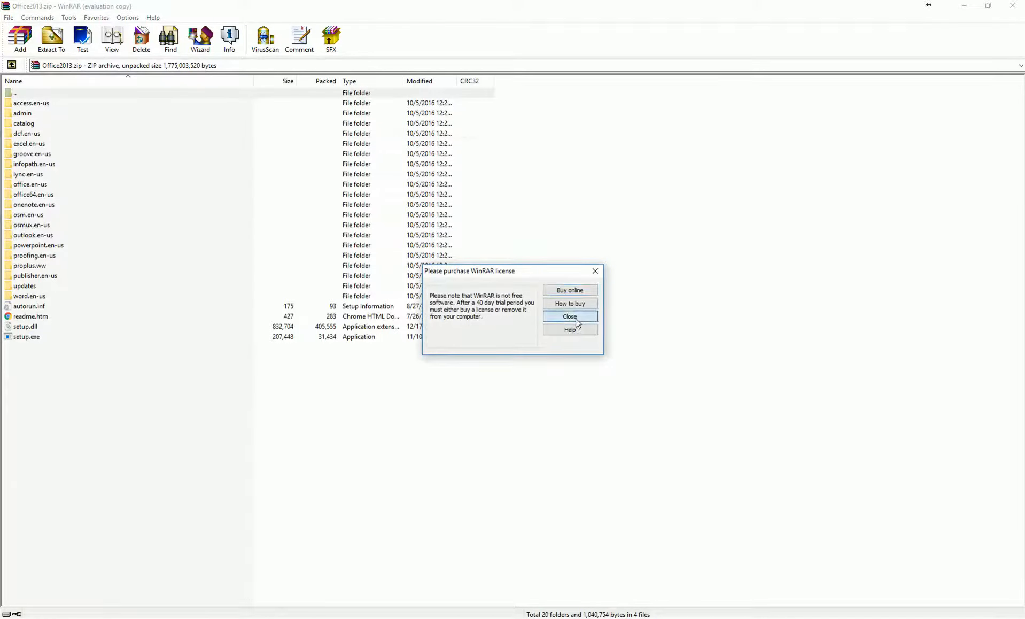
pyautogui.click(576, 319)
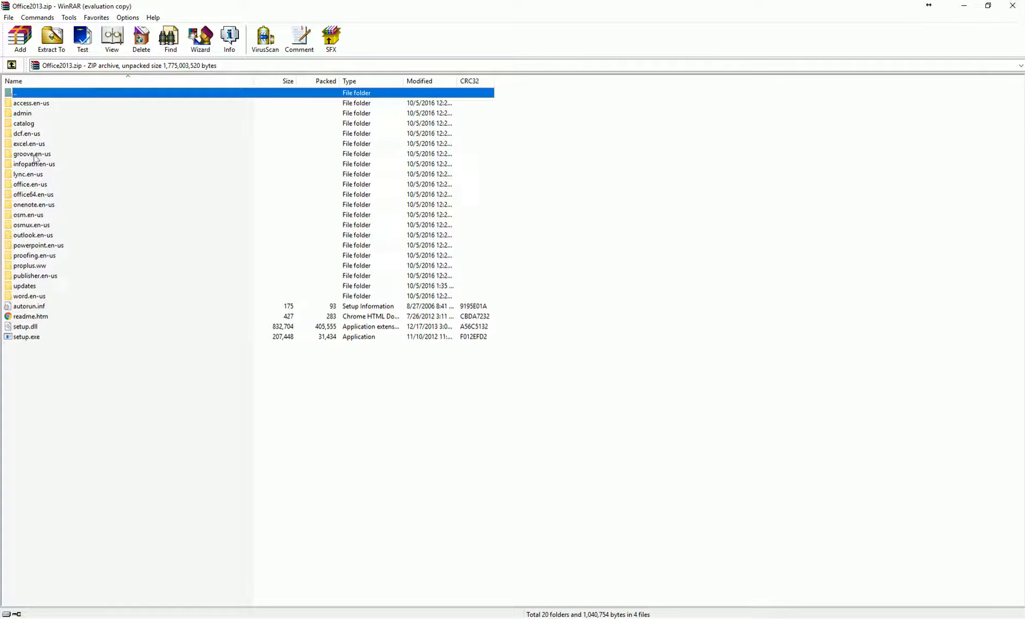
pyautogui.click(1012, 6)
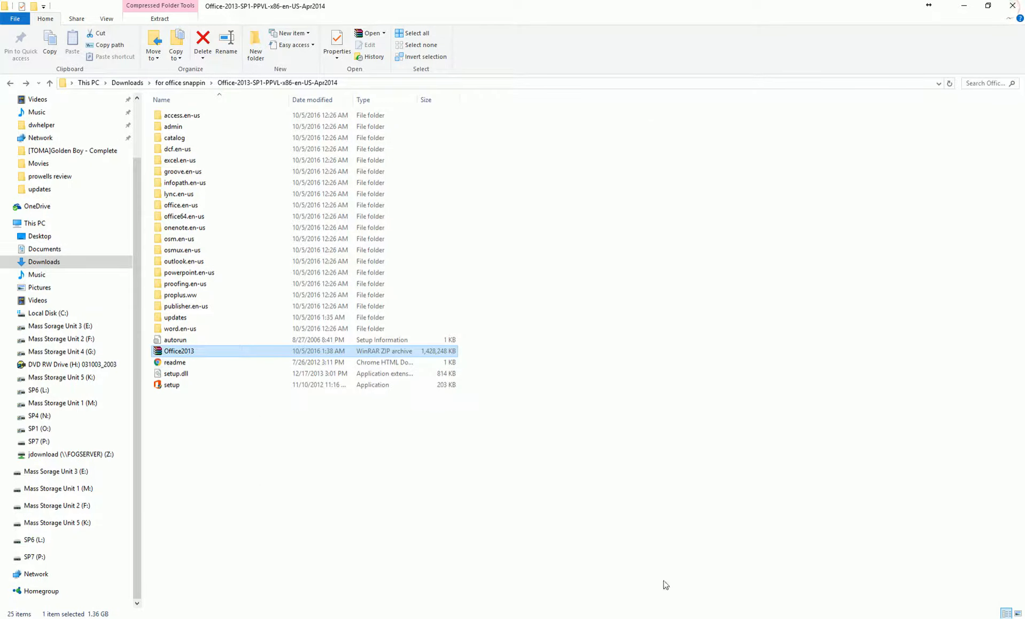
# Keep the pack file path [FOG_SNAPIN_PATH]\setup.exe and submit office13x86, uploading Office2013.zip
pyautogui.click(677, 607)
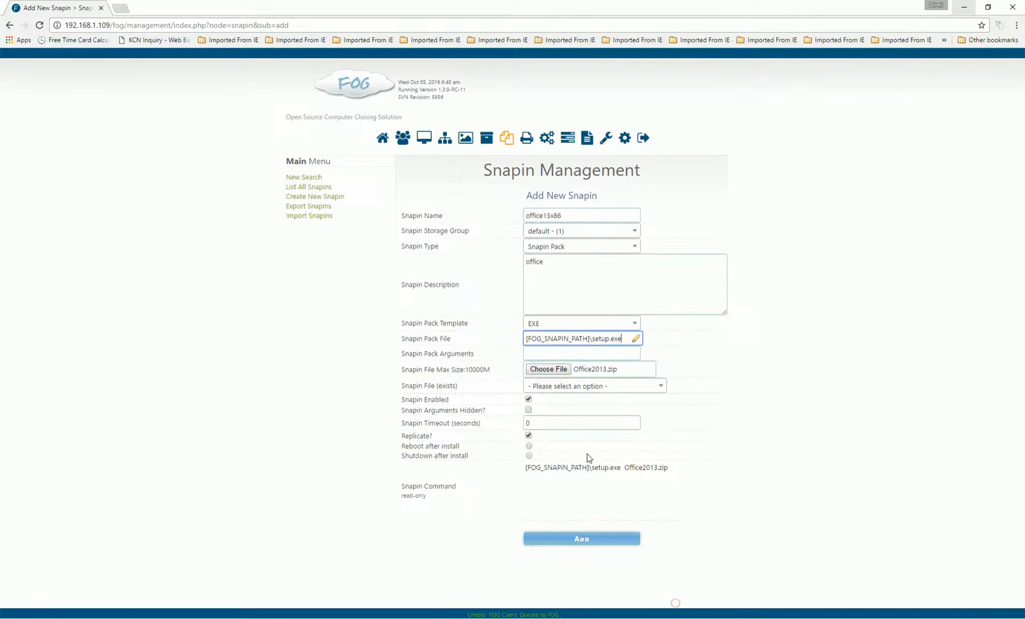
pyautogui.press('Left')
pyautogui.press('Left')
pyautogui.press('Left')
pyautogui.press('Left')
pyautogui.press('Left')
pyautogui.write('ofice')
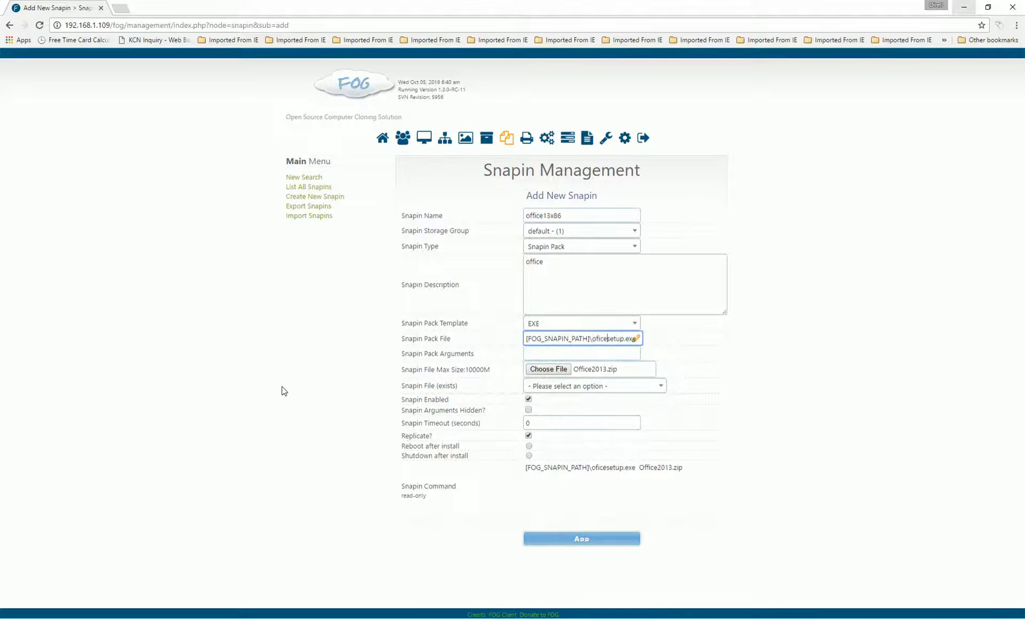
pyautogui.write('\\')
pyautogui.press('Left')
pyautogui.press('Right')
pyautogui.press('BackSpace')
pyautogui.press('BackSpace')
pyautogui.press('BackSpace')
pyautogui.press('BackSpace')
pyautogui.press('BackSpace')
pyautogui.press('BackSpace')
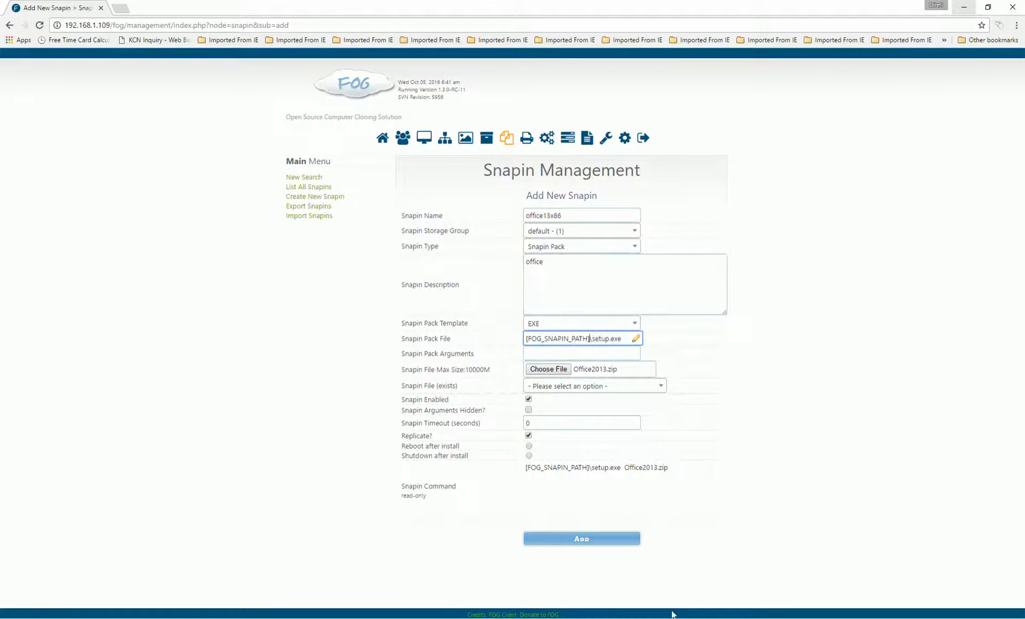
pyautogui.click(581, 539)
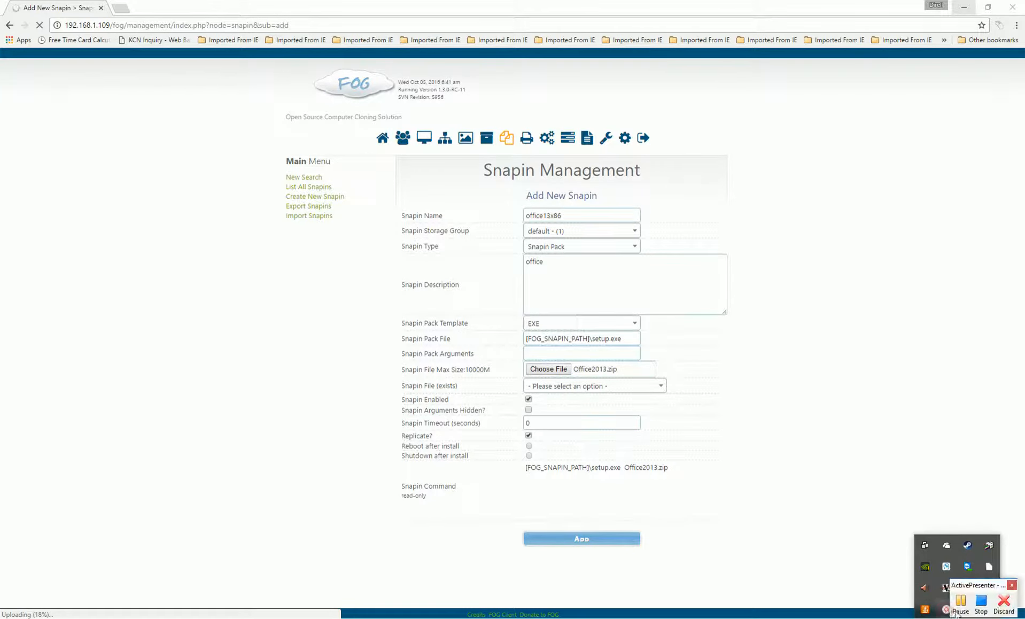
pyautogui.click(959, 606)
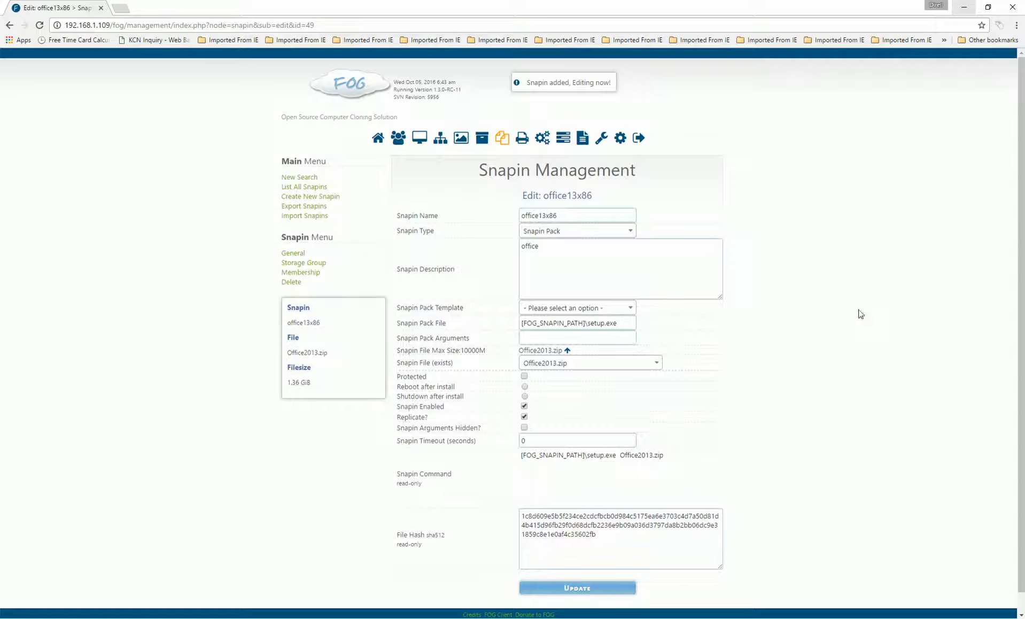
# Visit FOG's Client Management page, then return to the Dashboard
pyautogui.click(502, 614)
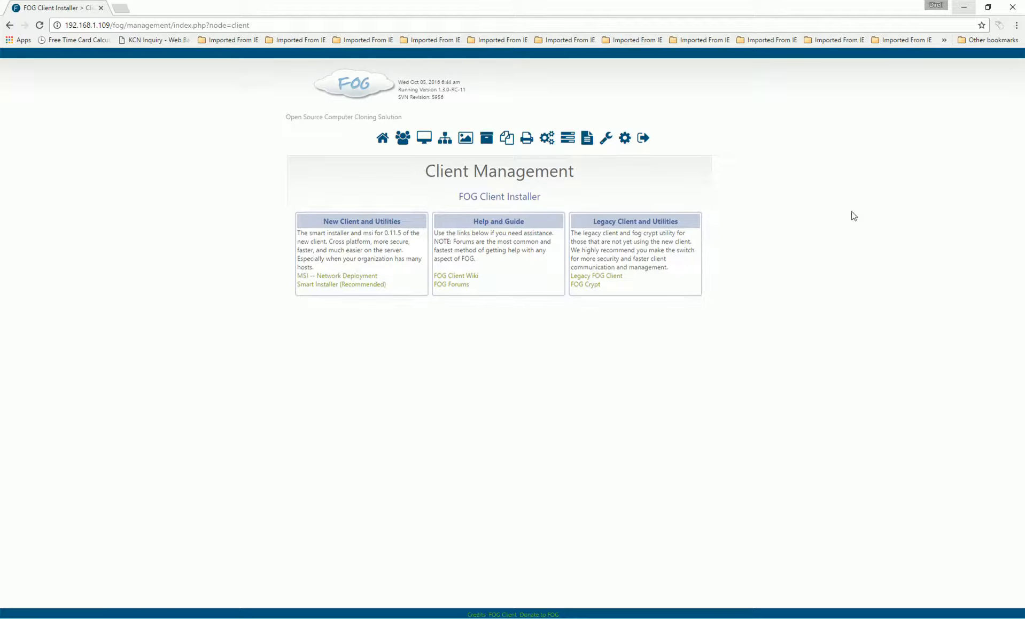
pyautogui.click(383, 140)
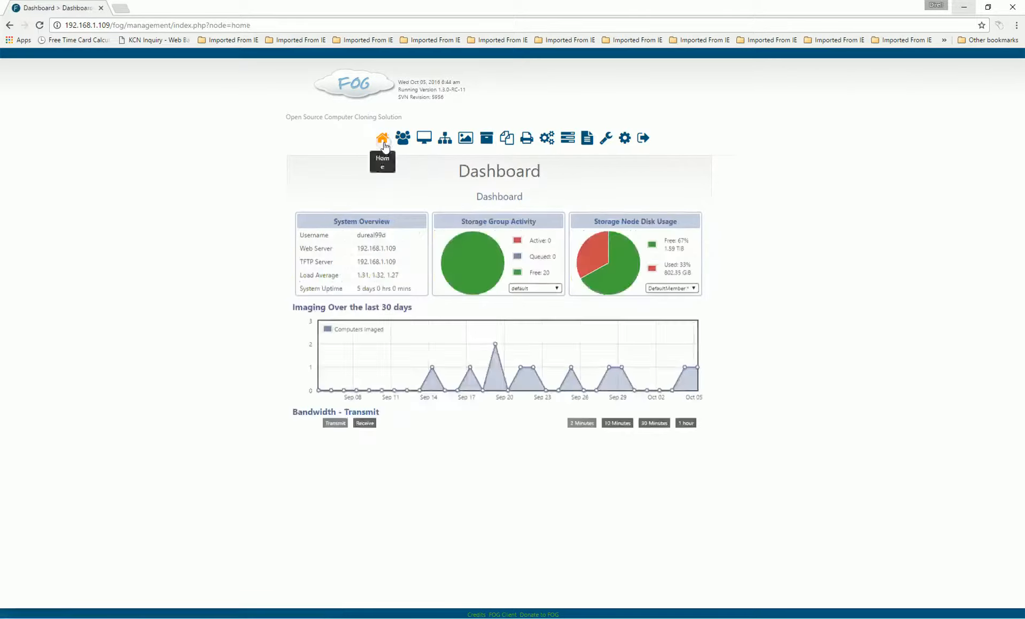
# List all FOG hosts and open host basic, imaged win10 64 ent plain, for editing
pyautogui.click(423, 140)
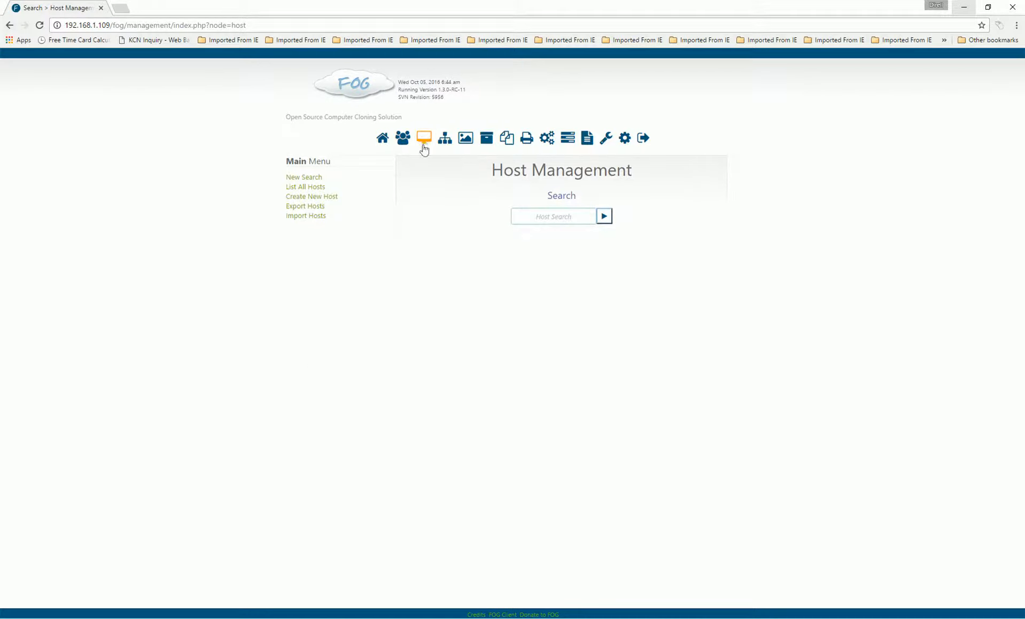
pyautogui.click(298, 188)
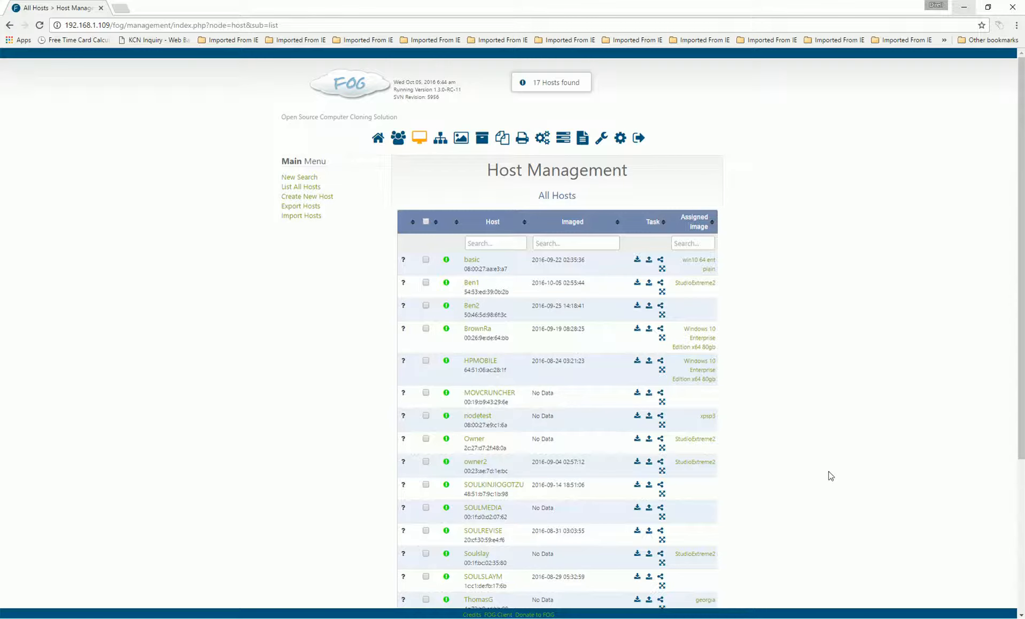
pyautogui.click(469, 262)
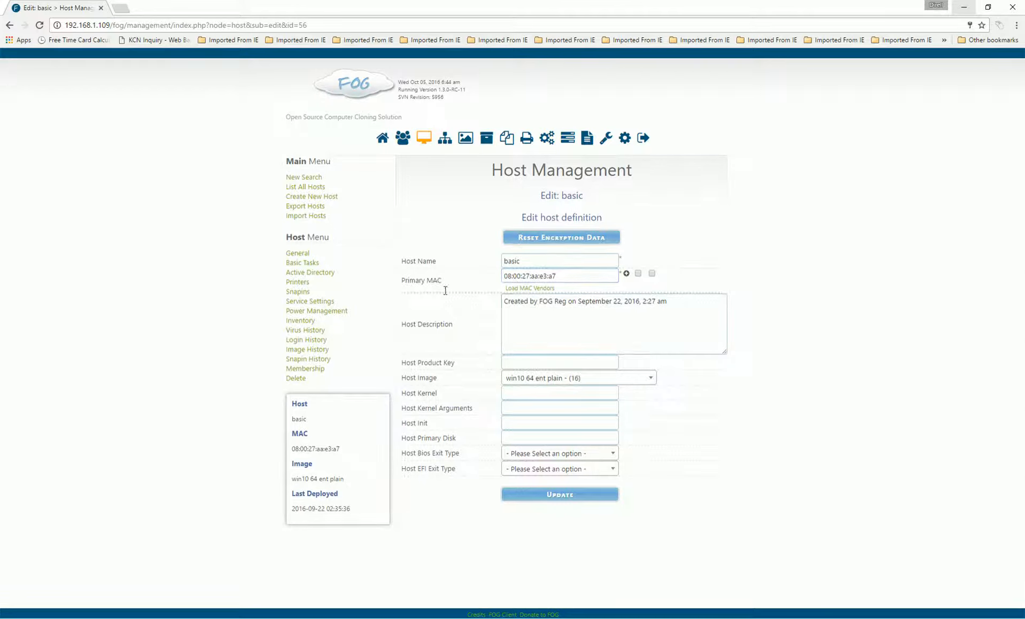
# Add the office13x86 snapin to host basic's assigned snapins
pyautogui.click(299, 293)
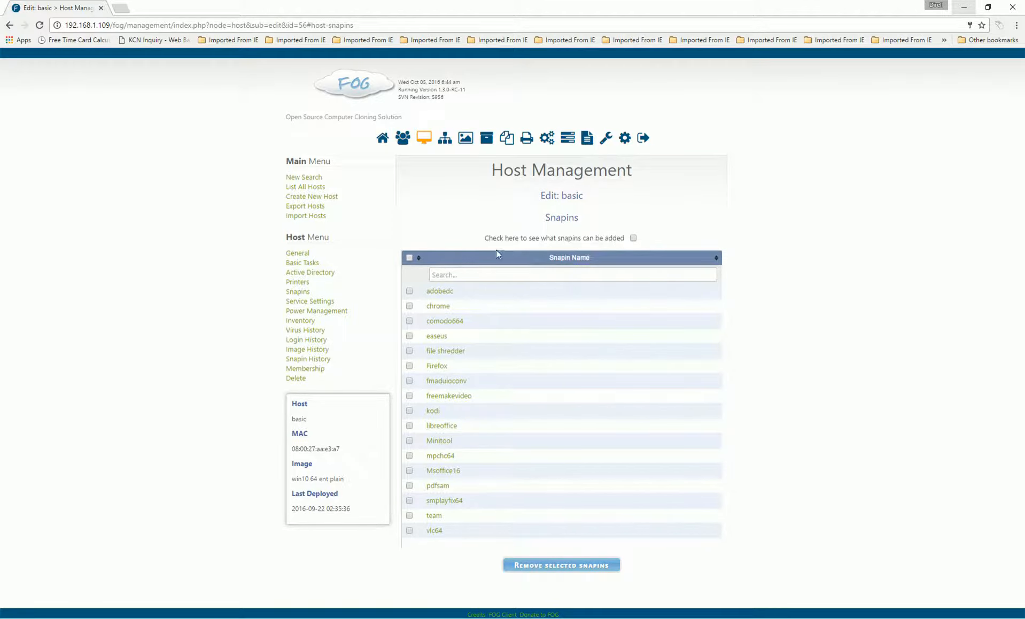
pyautogui.click(633, 239)
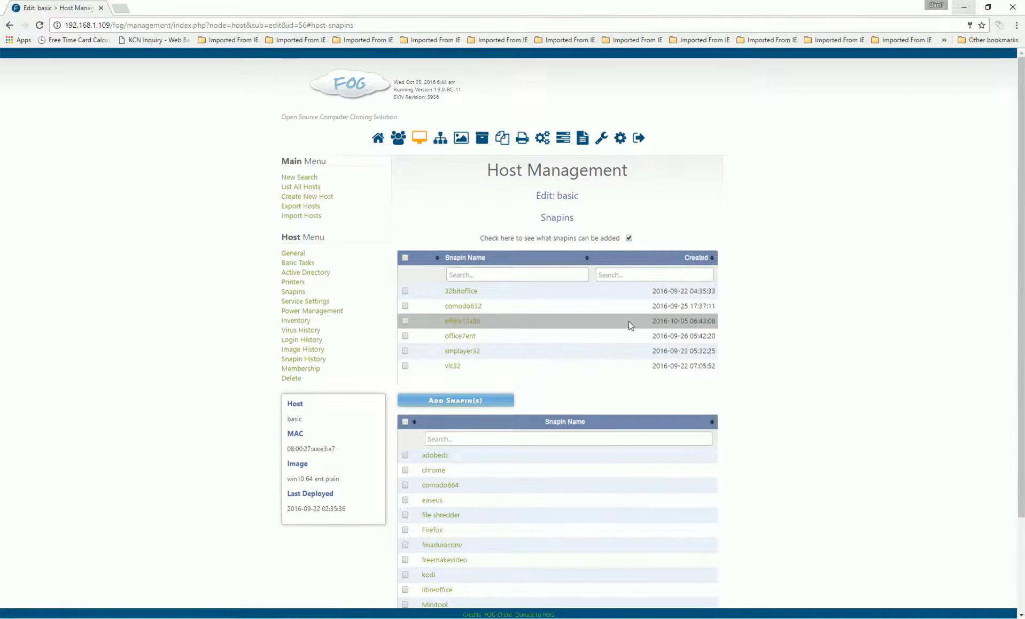
pyautogui.click(405, 321)
pyautogui.click(439, 402)
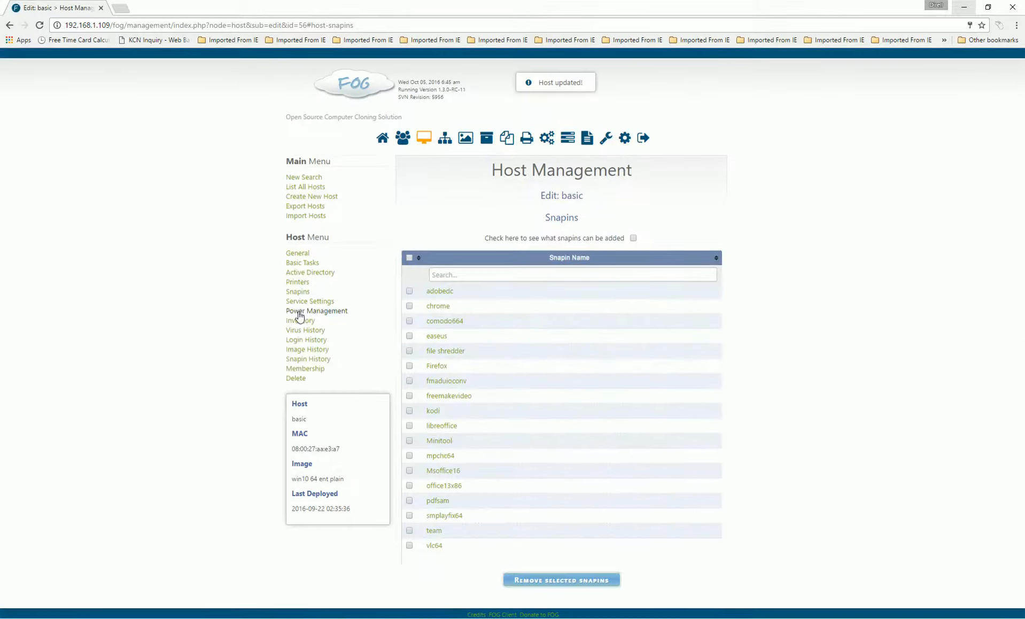
# Create a Single Snapin task deploying office13x86 - (49) to basic, then view Active Tasks
pyautogui.click(299, 263)
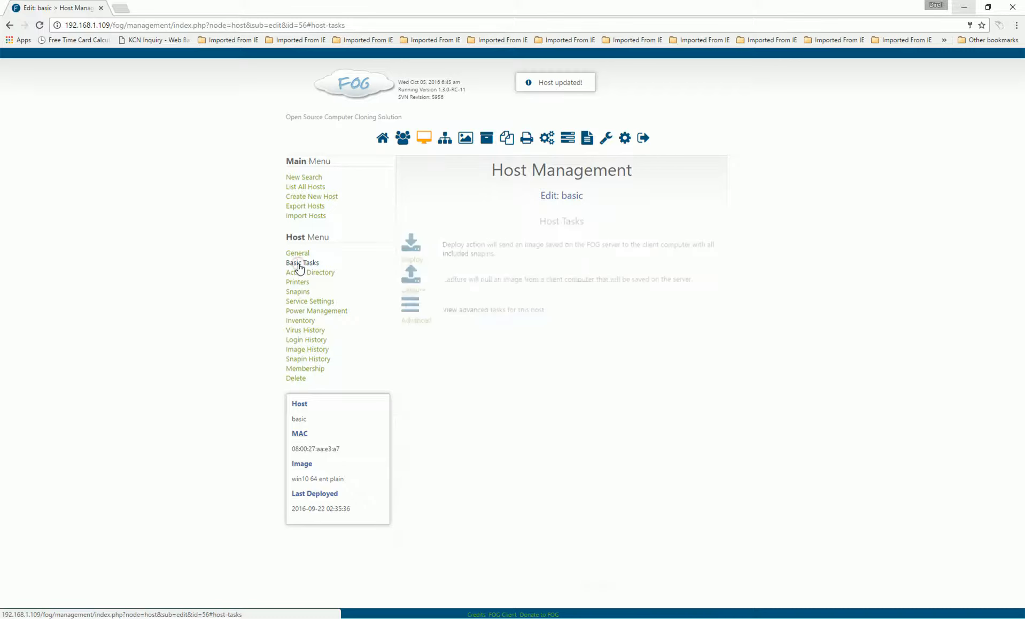
pyautogui.click(408, 314)
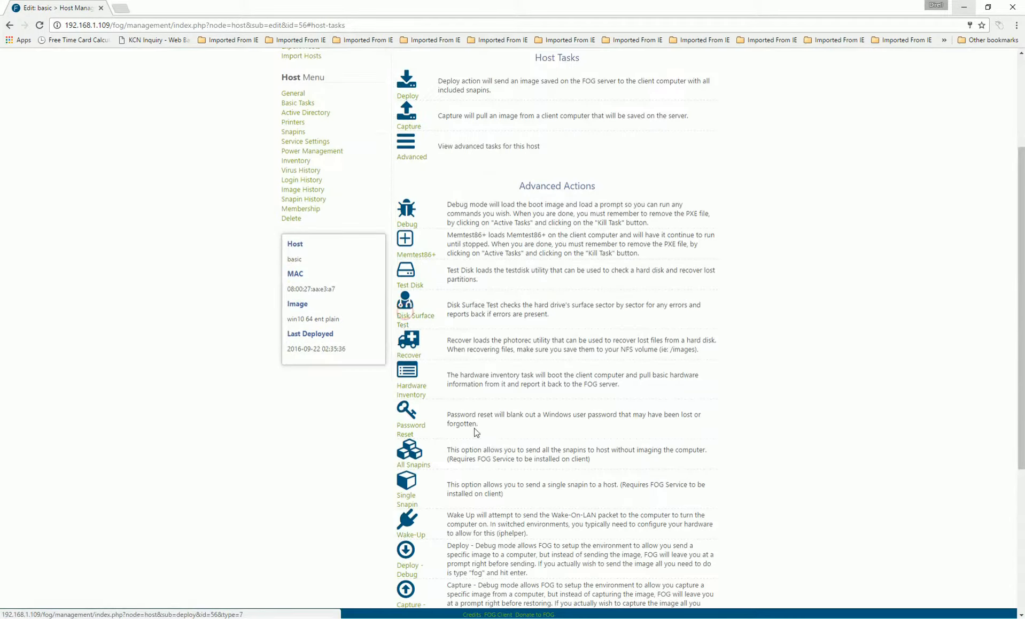
pyautogui.scroll(-2, 473, 429)
pyautogui.click(407, 376)
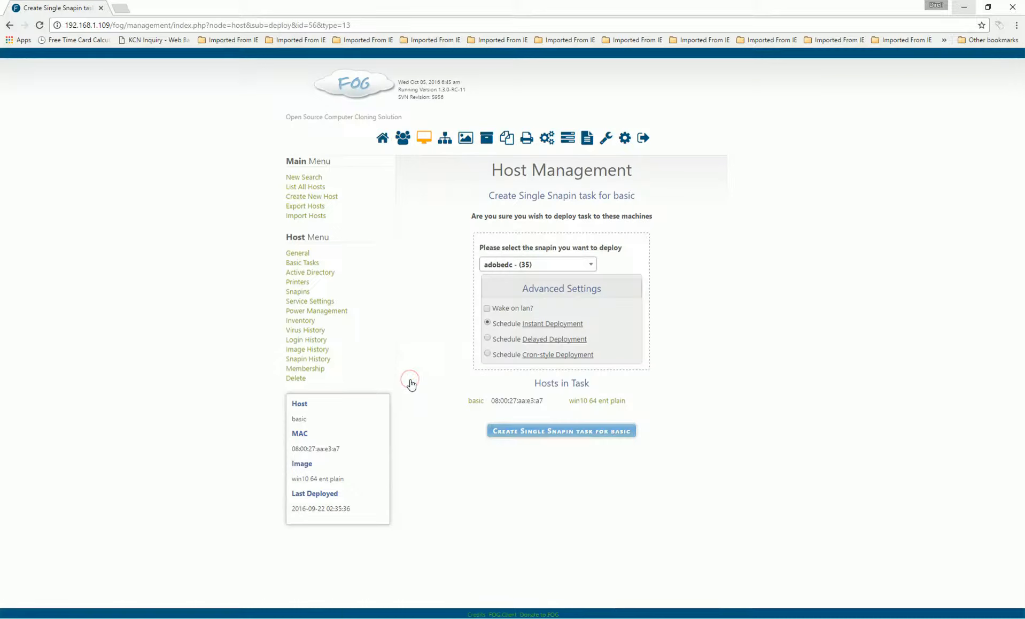
pyautogui.click(593, 264)
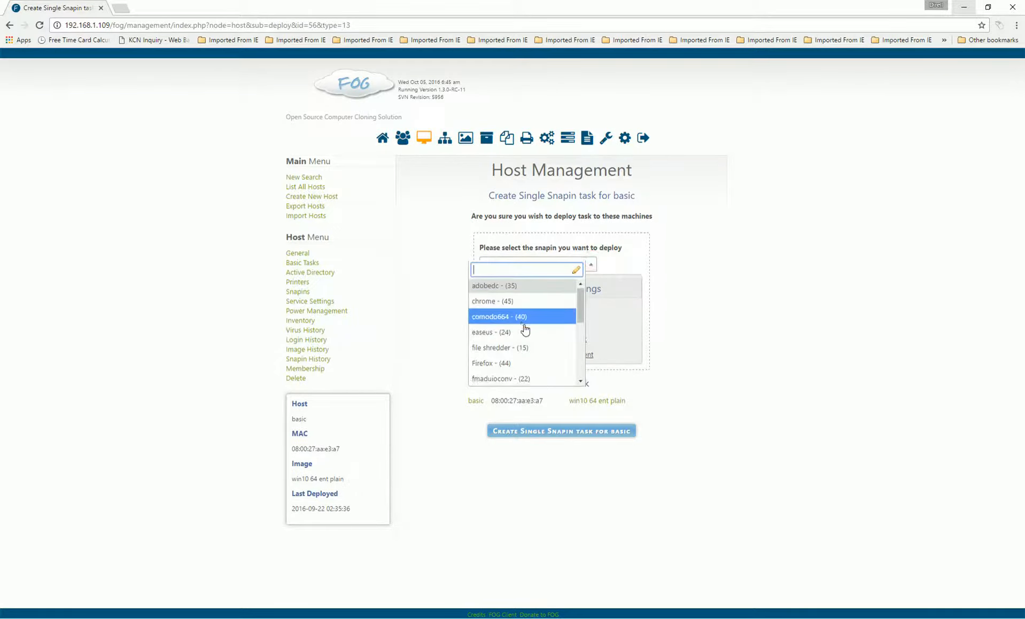
pyautogui.scroll(-3, 524, 329)
pyautogui.scroll(-2, 523, 329)
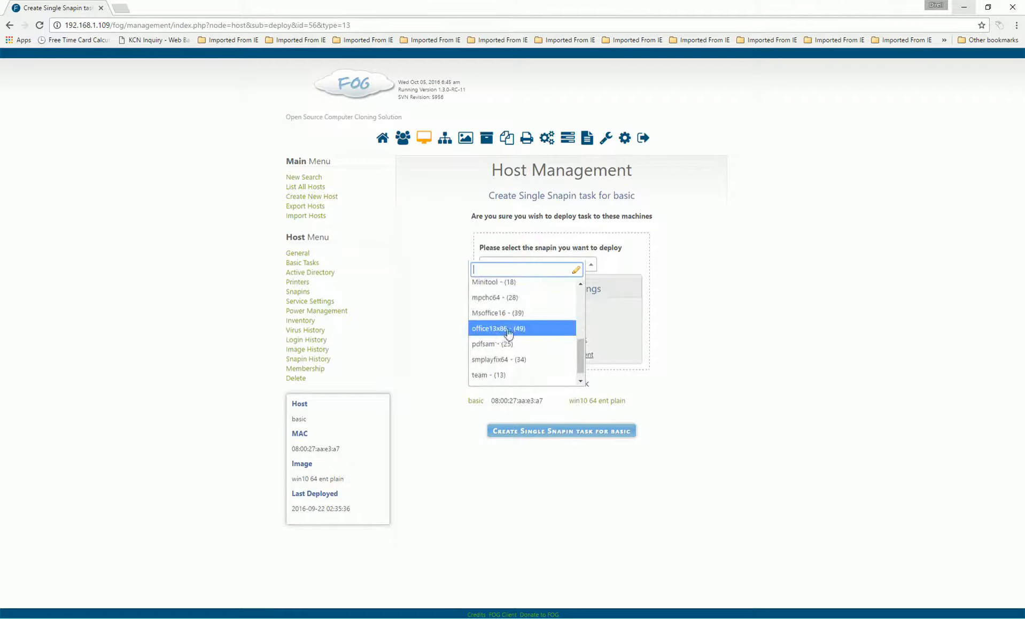
pyautogui.click(508, 334)
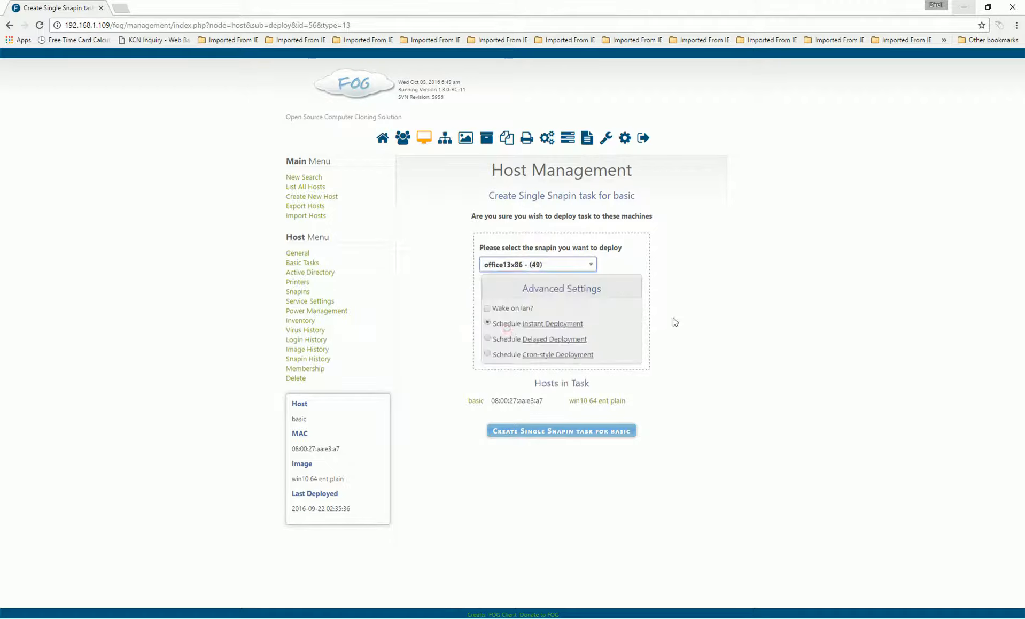
pyautogui.click(550, 431)
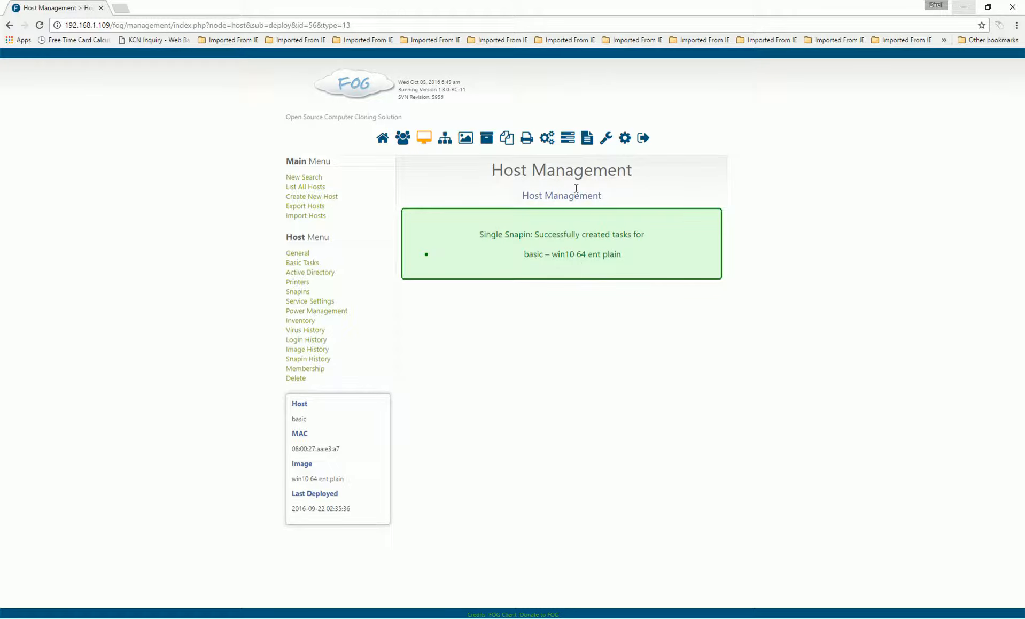
pyautogui.click(568, 144)
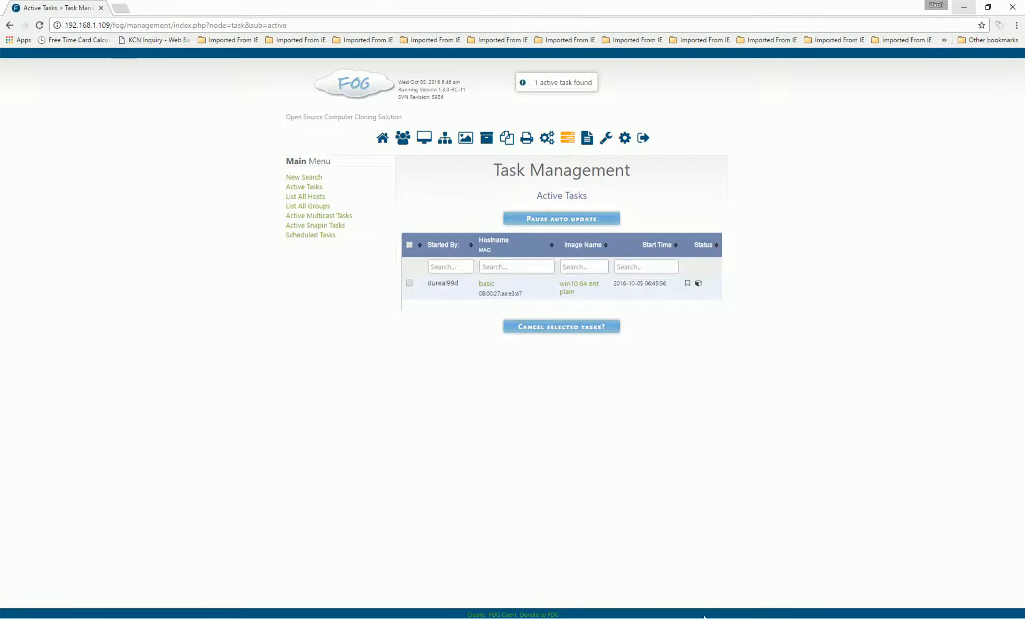
# Bring the 'basic [Running]' VirtualBox window to the front from the taskbar preview
pyautogui.moveTo(704, 616)
pyautogui.click(754, 590)
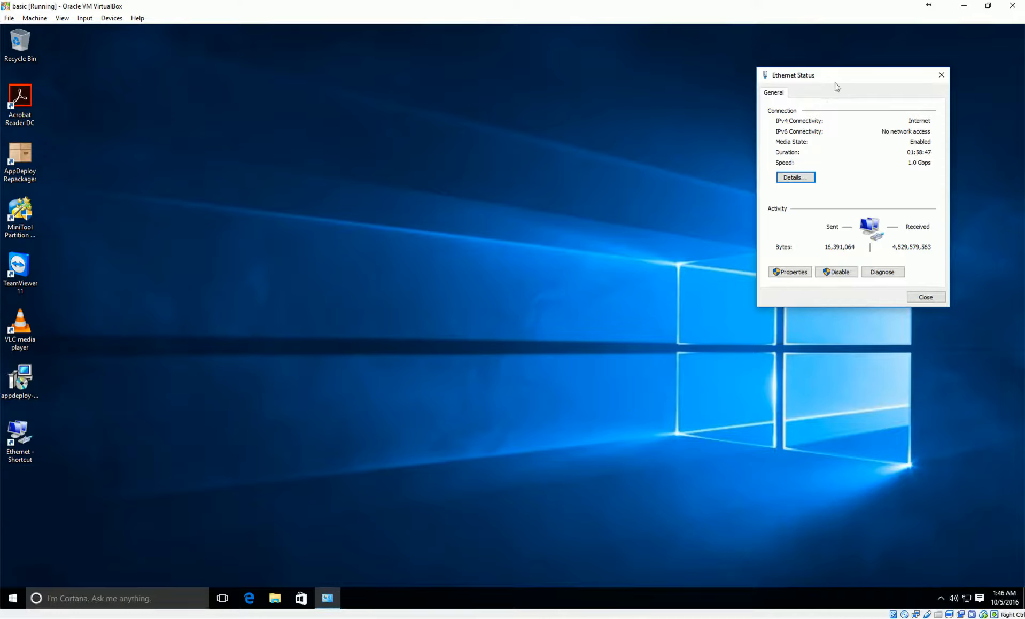
# Reopen the Ethernet connection's Status at the upper right and launch File Explorer
pyautogui.moveTo(834, 78); pyautogui.dragTo(875, 60)
pyautogui.click(983, 58)
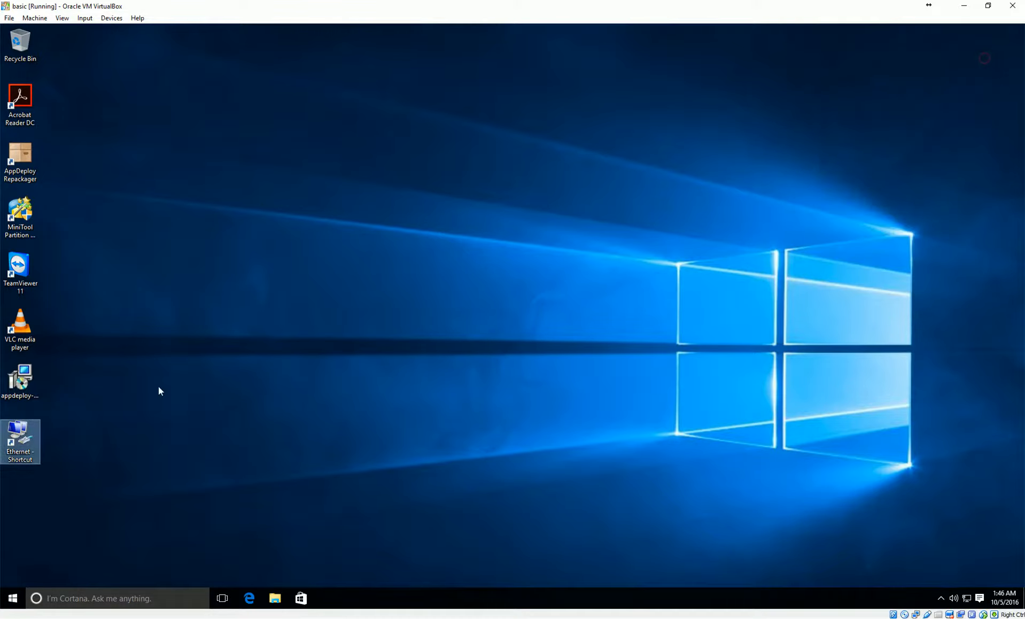
pyautogui.rightClick(25, 441)
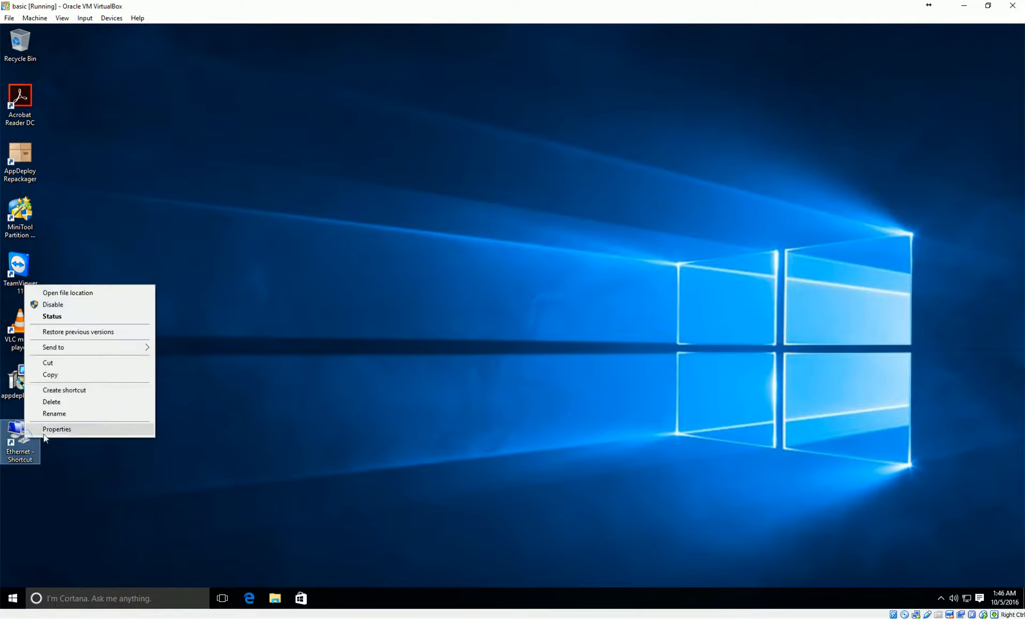
pyautogui.click(61, 320)
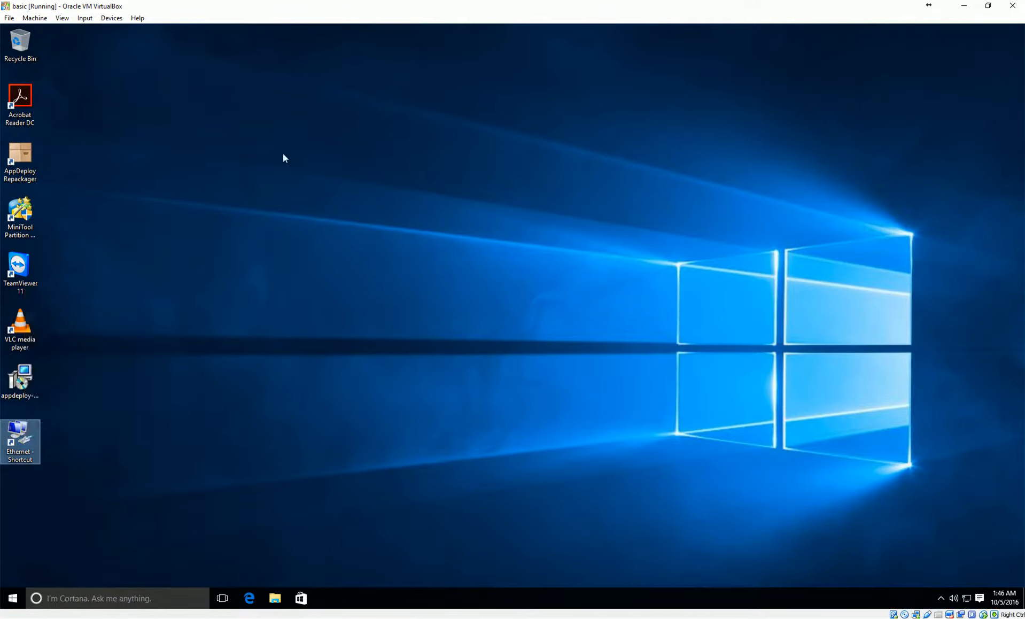
pyautogui.moveTo(505, 208); pyautogui.dragTo(905, 53)
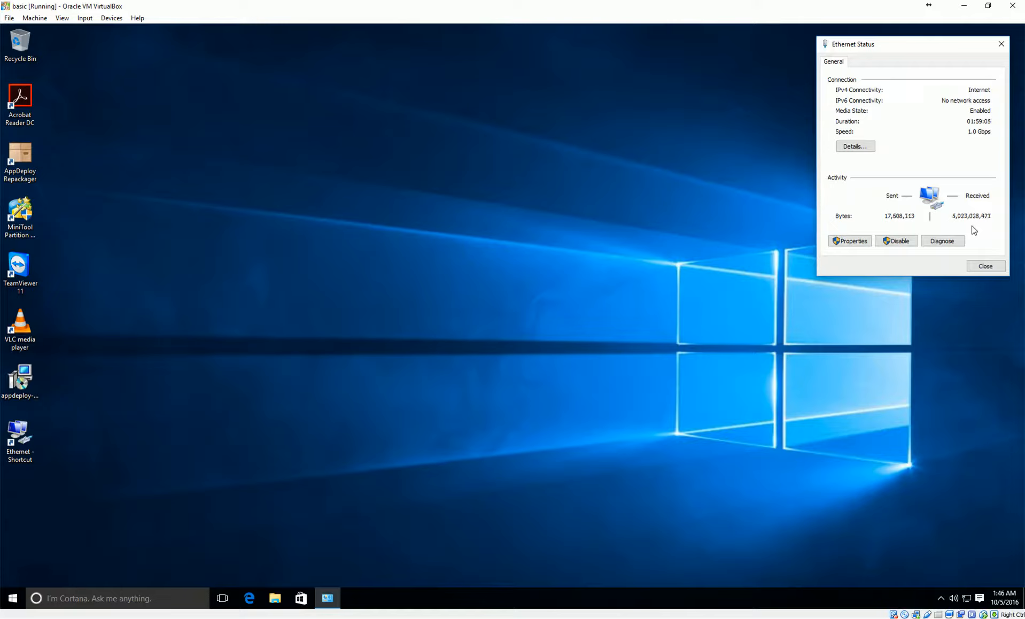
pyautogui.click(275, 598)
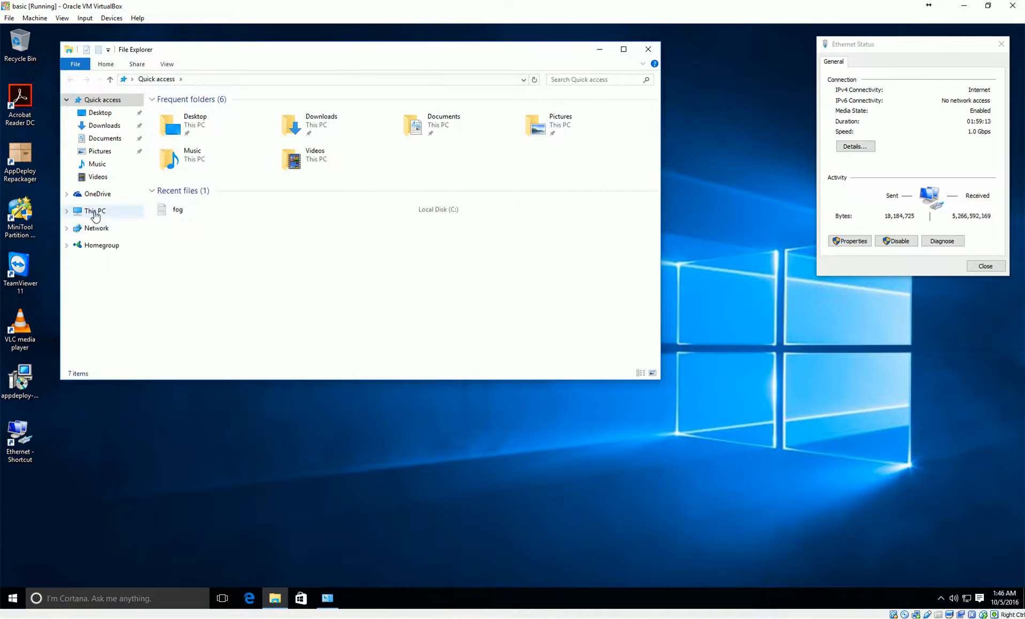
# Browse to C:\Program Files (x86)\FOG\tmp to find the downloaded Office2013.zip
pyautogui.click(95, 212)
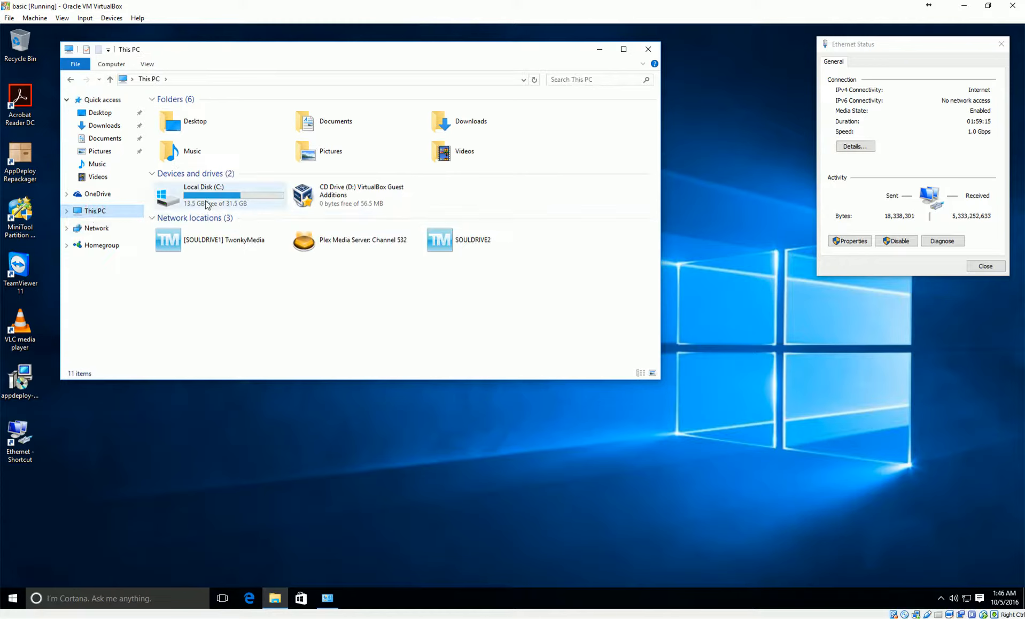
pyautogui.doubleClick(207, 205)
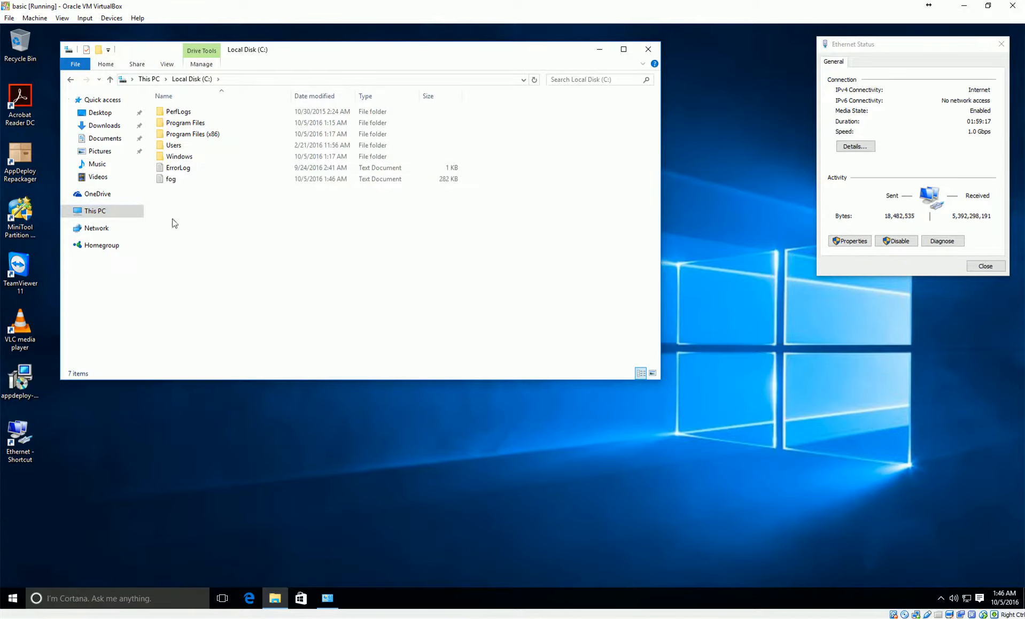
pyautogui.doubleClick(181, 135)
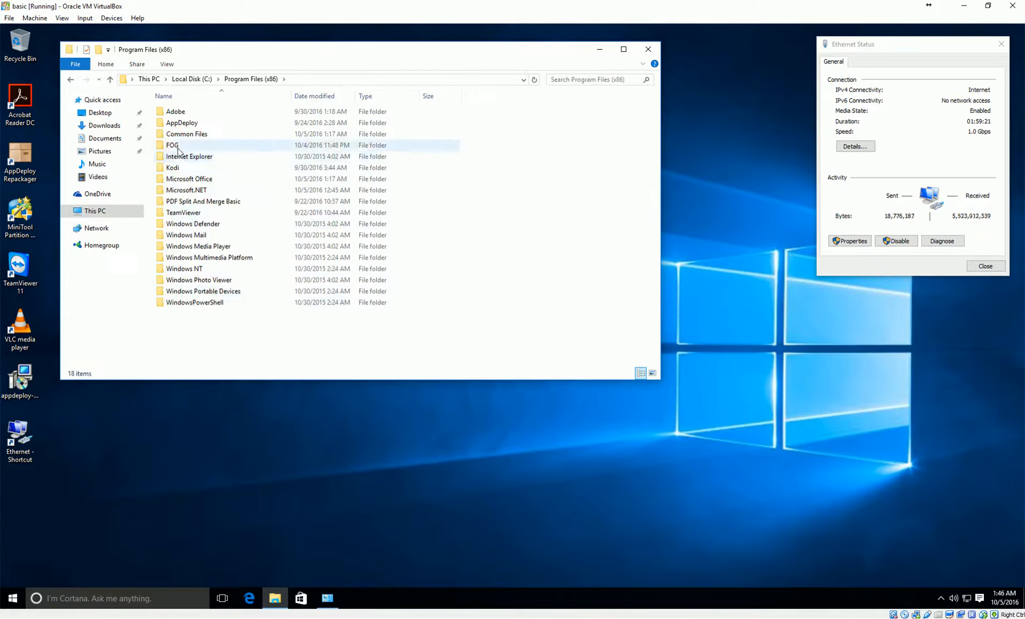
pyautogui.moveTo(178, 151)
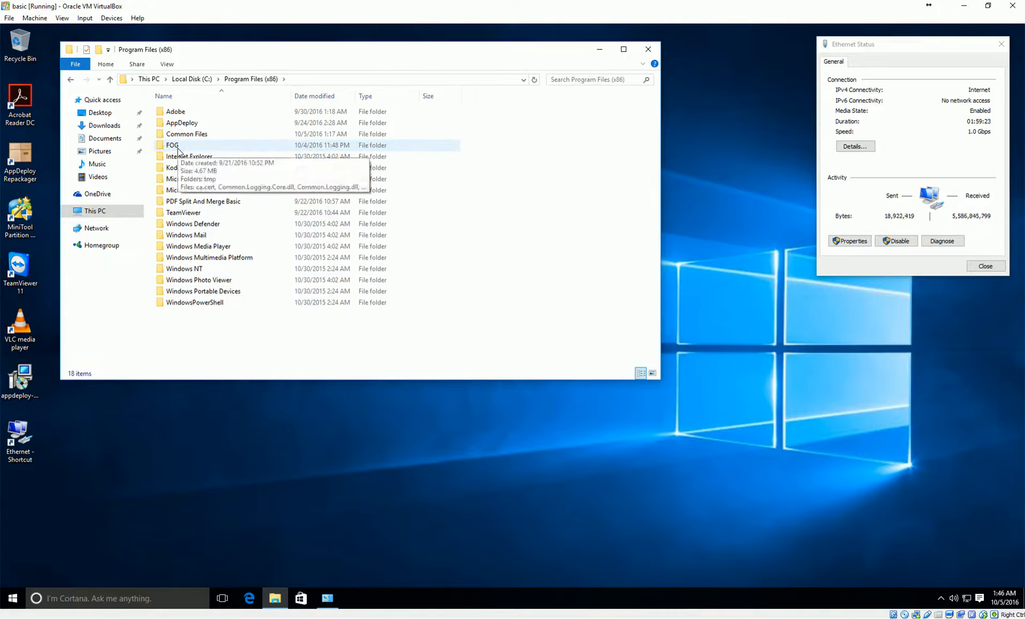
pyautogui.doubleClick(178, 149)
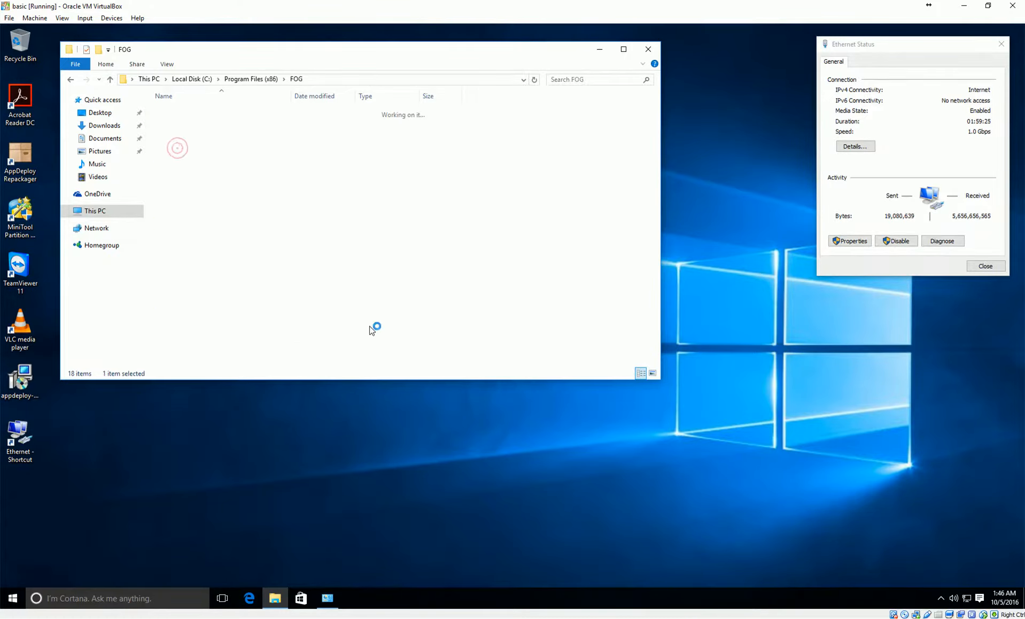
pyautogui.doubleClick(180, 111)
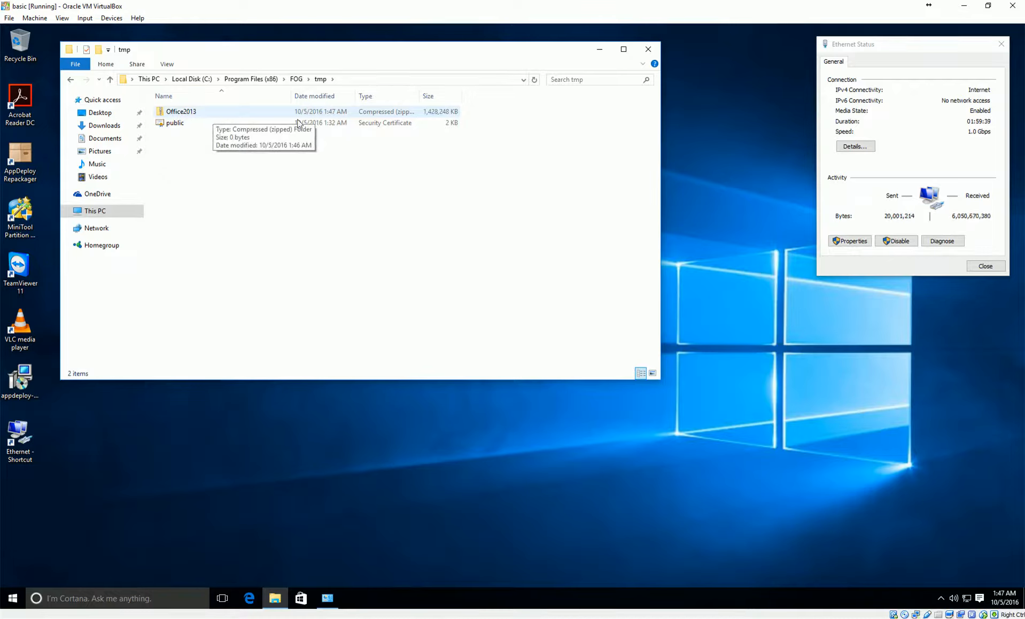
pyautogui.rightClick(562, 602)
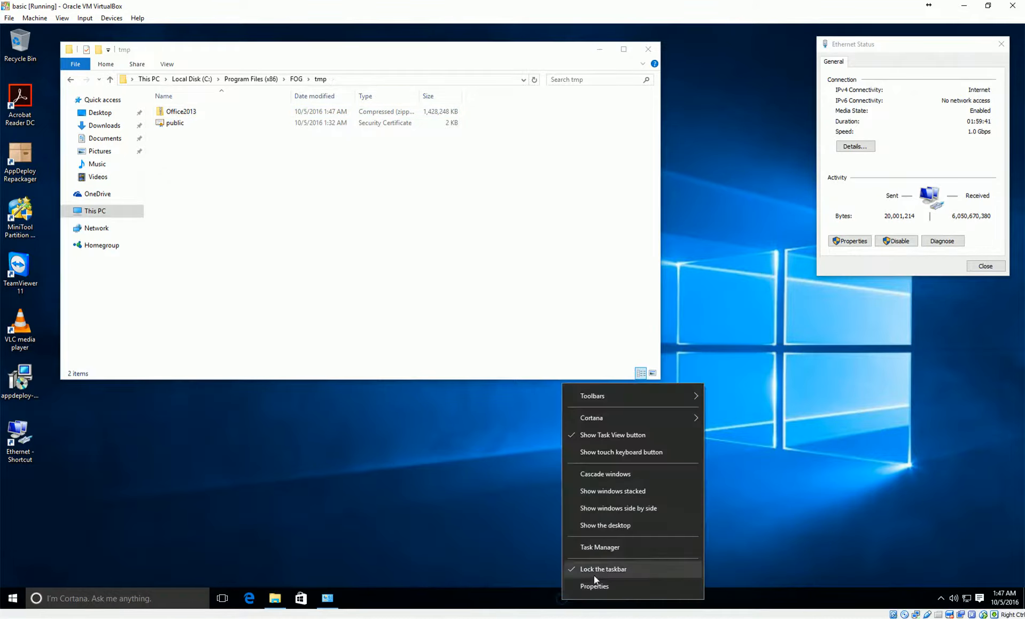
# Launch Task Manager and move it to the upper right to watch Office setup
pyautogui.click(591, 548)
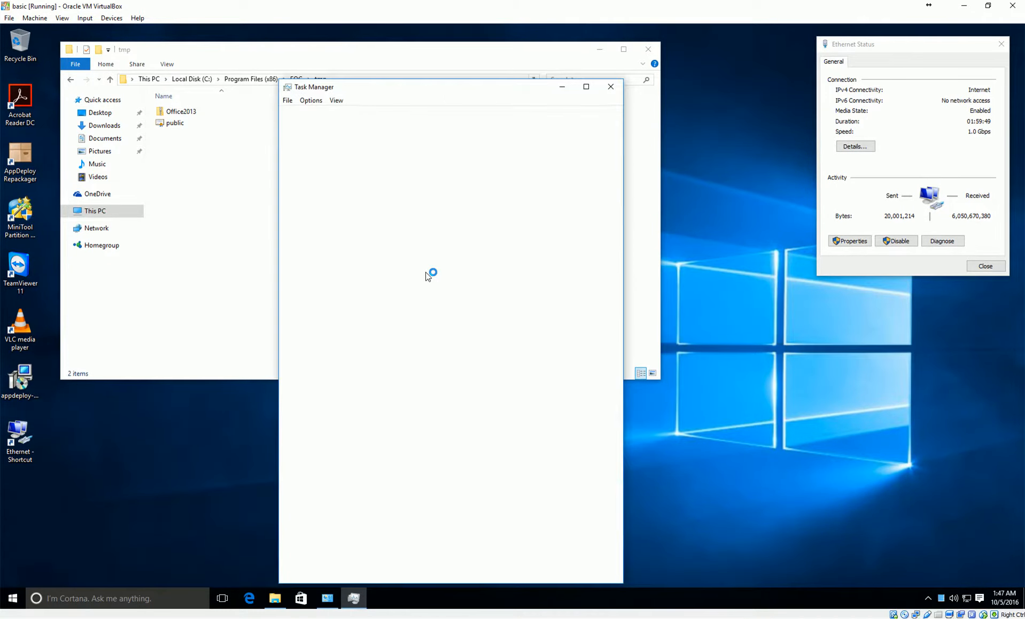
pyautogui.moveTo(457, 87); pyautogui.dragTo(596, 65)
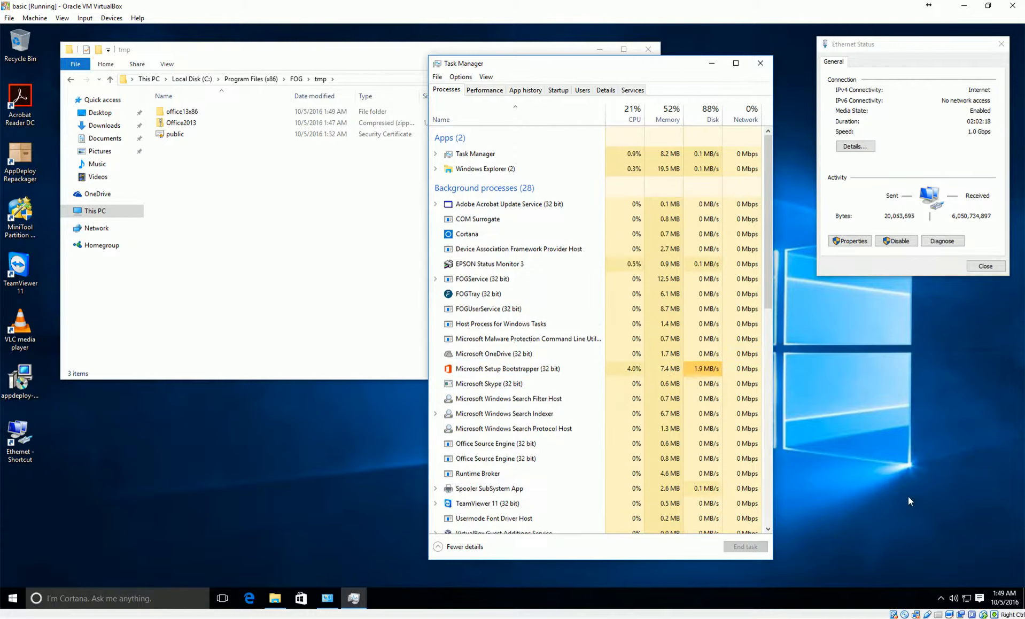
# Monitor Microsoft Setup Bootstrapper and Office Source Engine in Task Manager until they finish
pyautogui.click(563, 368)
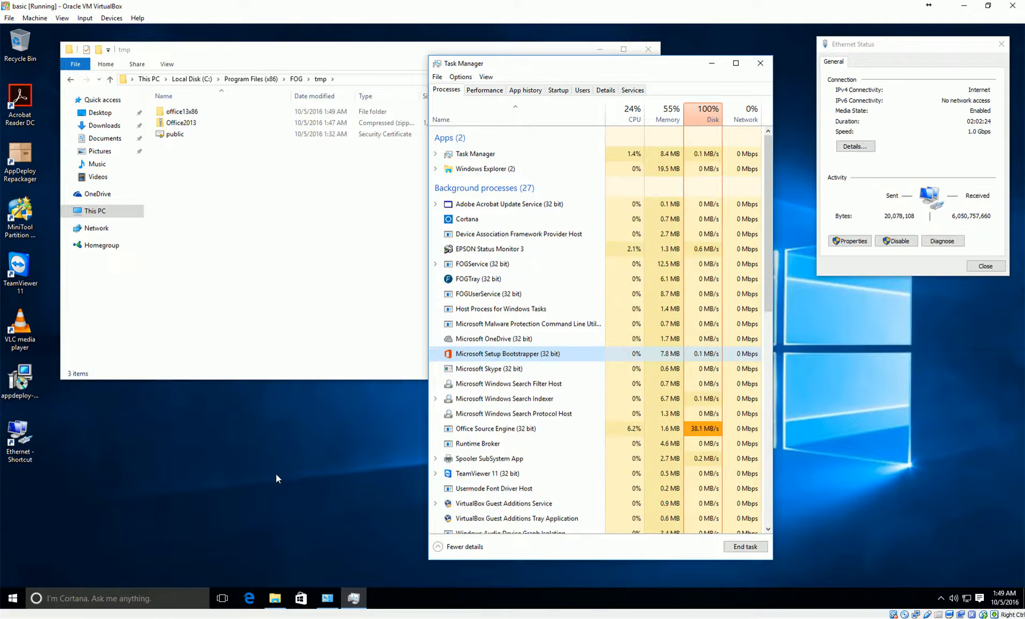
pyautogui.click(515, 428)
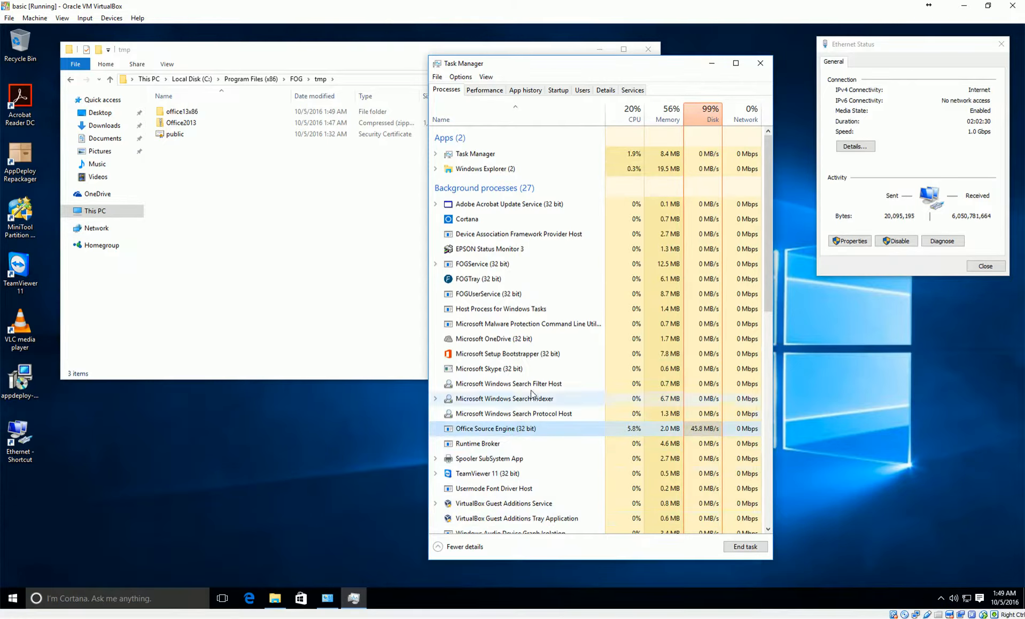
pyautogui.click(487, 353)
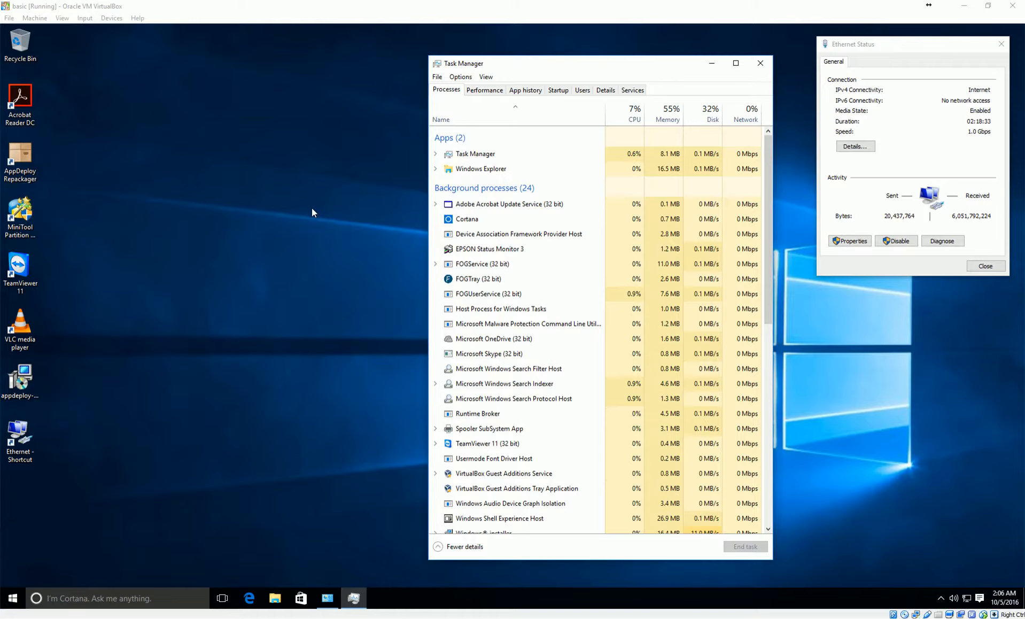
# Close Task Manager and launch Word 2013 from the Start menu's All apps list
pyautogui.click(763, 61)
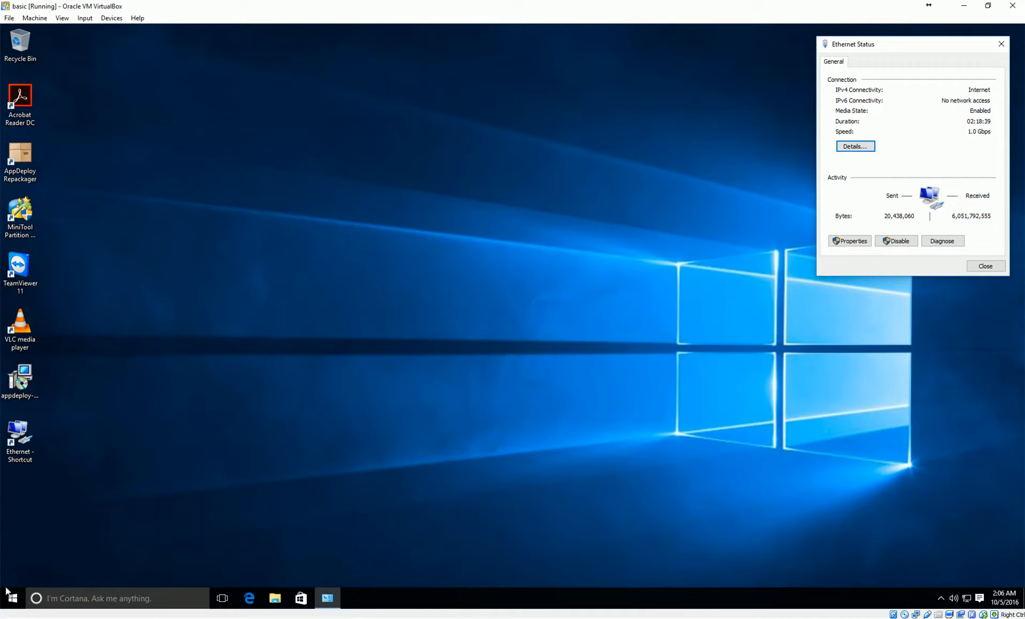
pyautogui.click(9, 598)
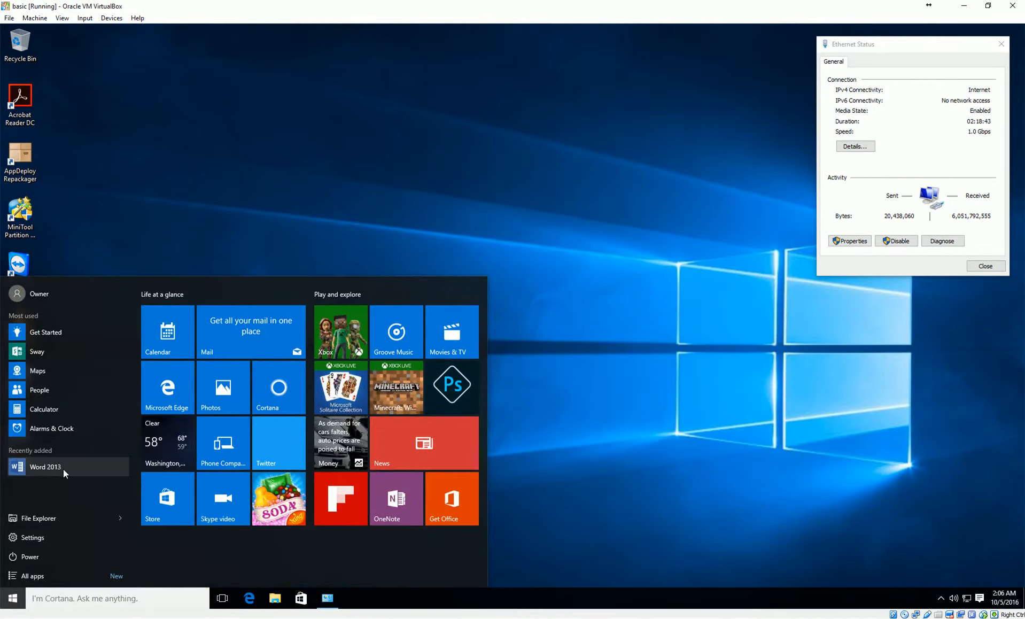
pyautogui.click(57, 575)
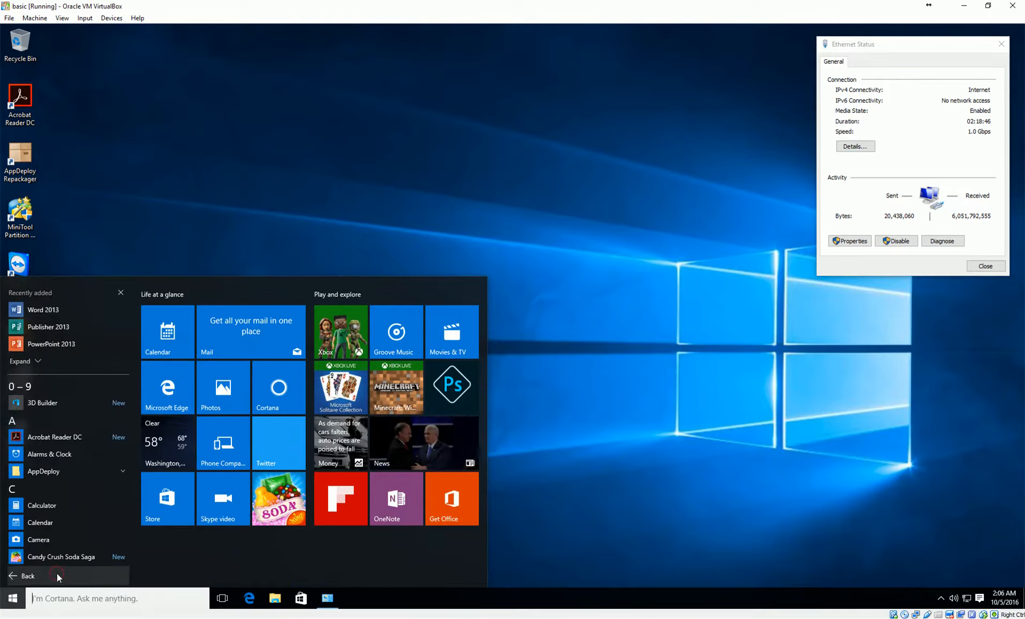
pyautogui.click(71, 313)
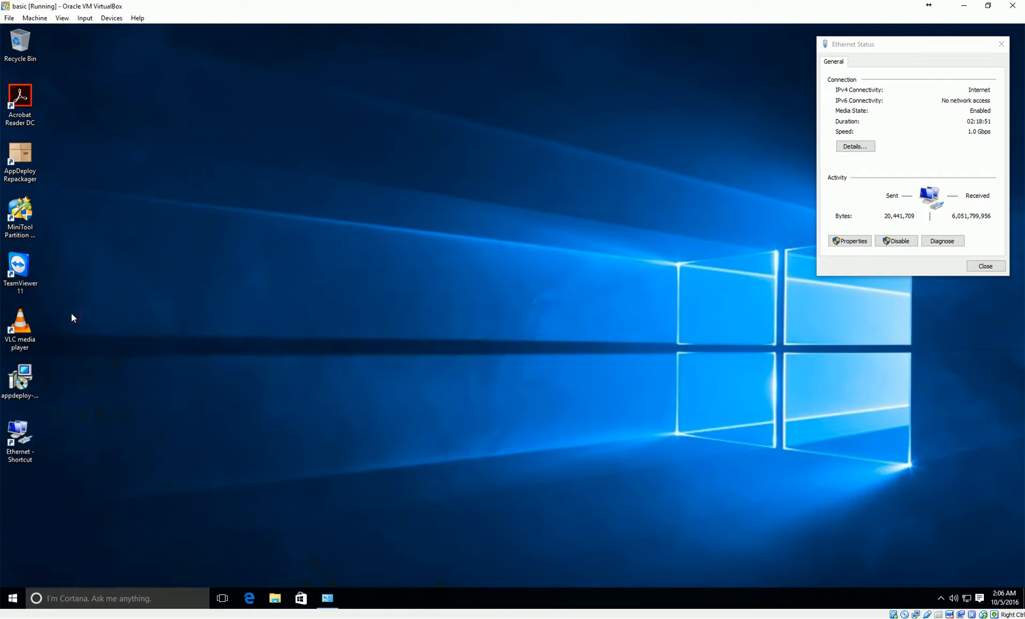
# Close Ethernet Status, set Office updates to 'Ask me later', and dismiss the welcome screen
pyautogui.click(985, 265)
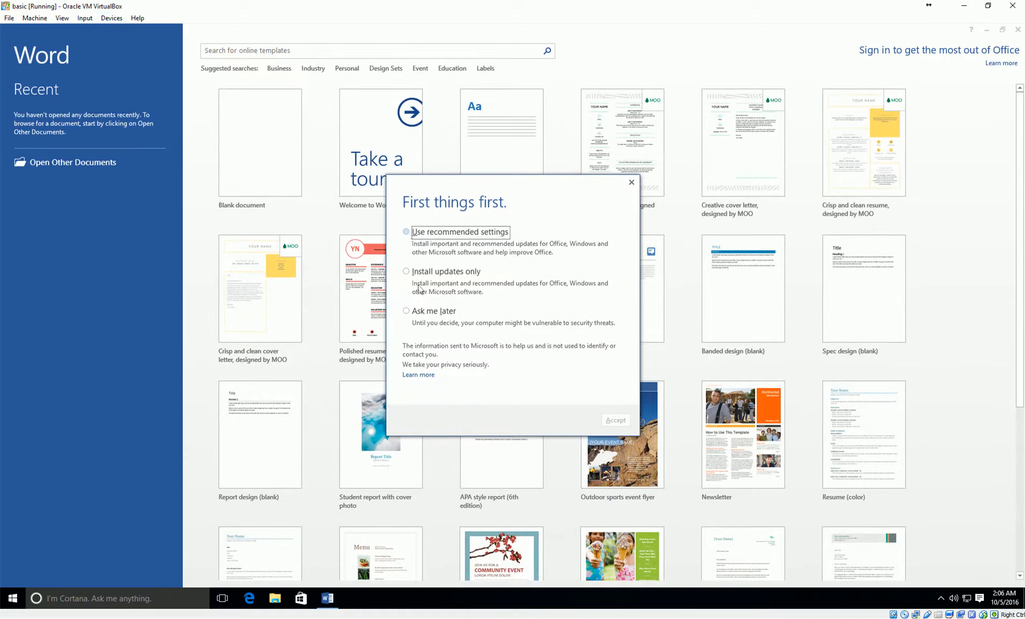
pyautogui.click(406, 310)
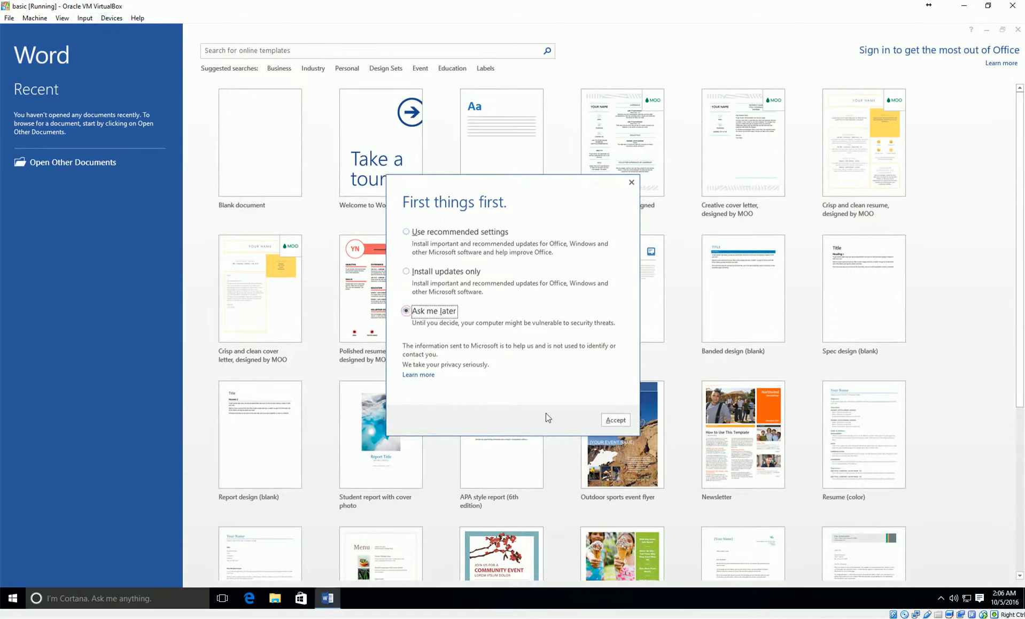
pyautogui.click(609, 420)
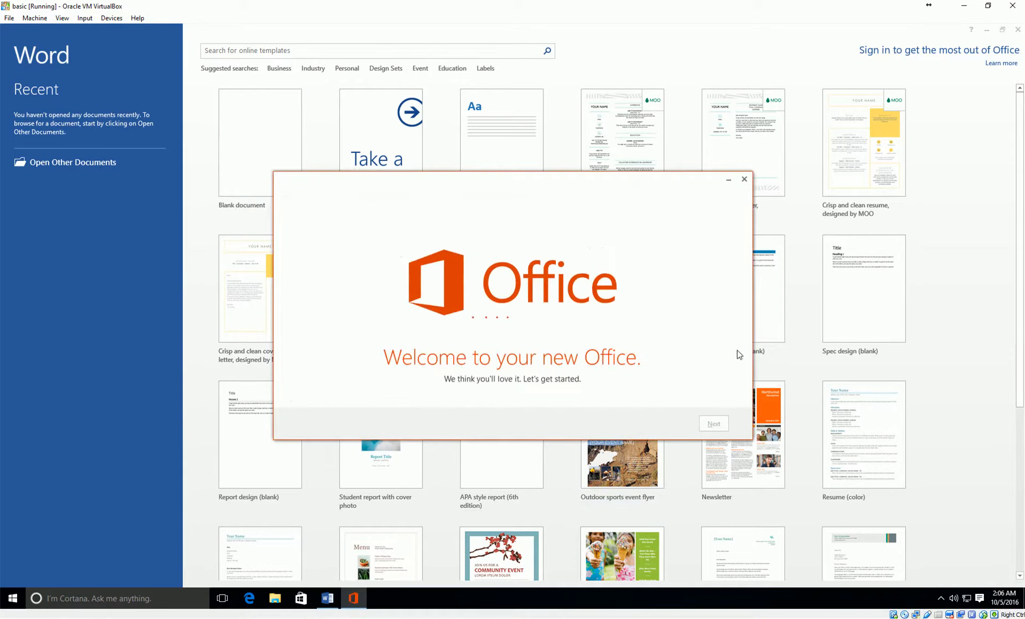
pyautogui.click(744, 179)
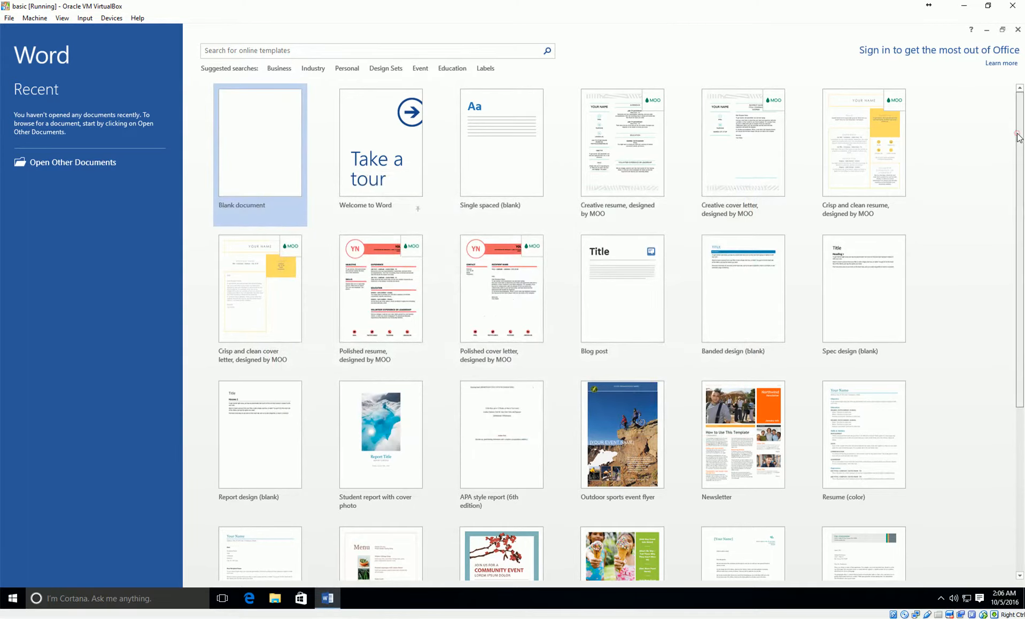
pyautogui.scroll(-2, 1014, 128)
pyautogui.scroll(2, 1009, 118)
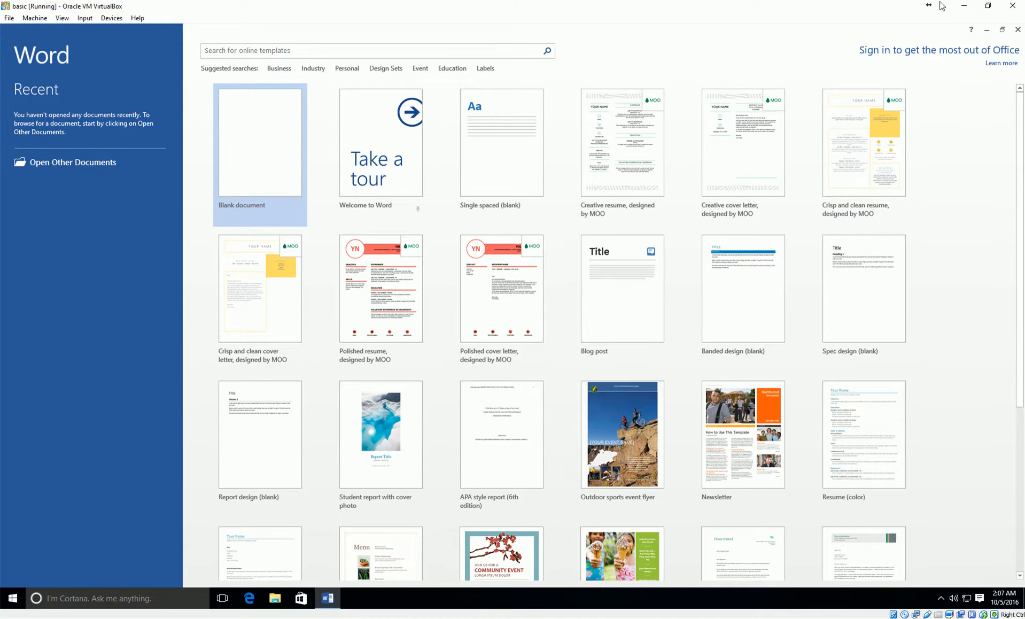
pyautogui.scroll(-1, 1021, 155)
pyautogui.scroll(1, 1020, 155)
pyautogui.moveTo(1019, 238)
pyautogui.mouseDown()
pyautogui.moveTo(1019, 264)
pyautogui.moveTo(1011, 223)
pyautogui.mouseUp()
pyautogui.click(956, 618)
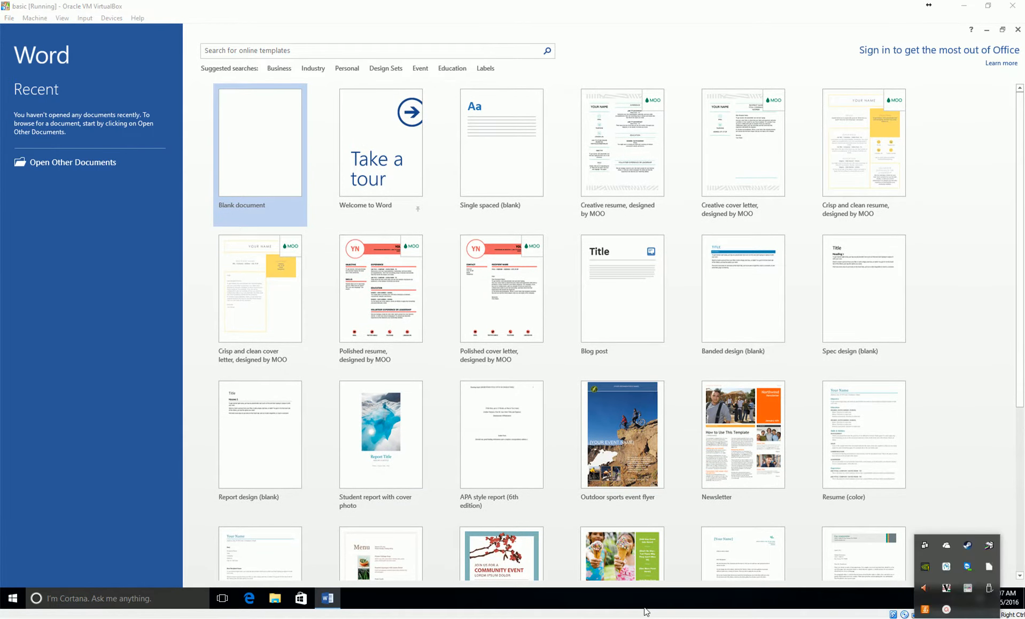
pyautogui.click(946, 609)
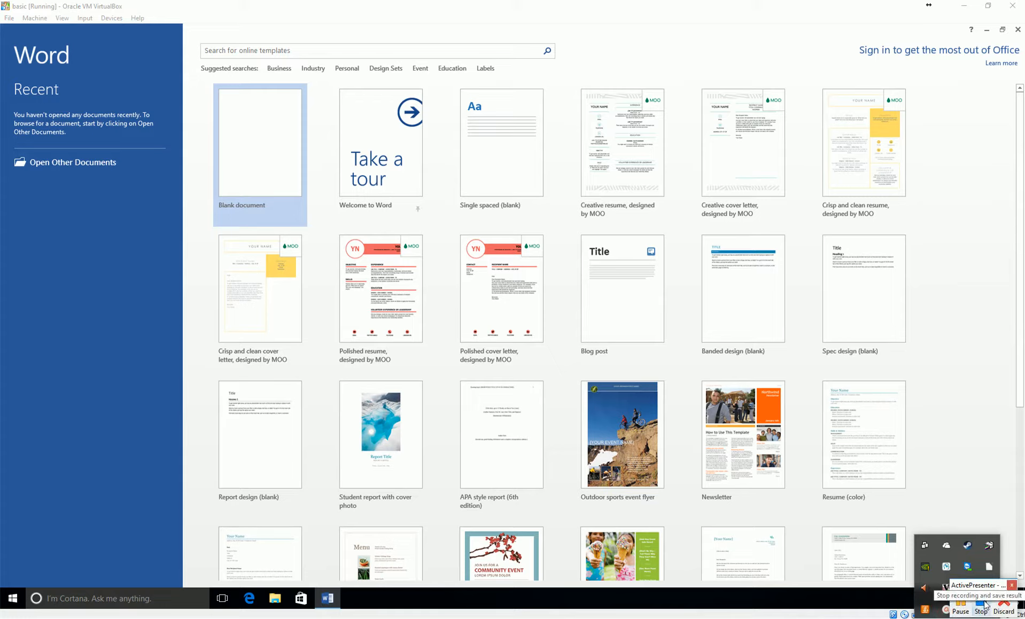
pyautogui.click(968, 606)
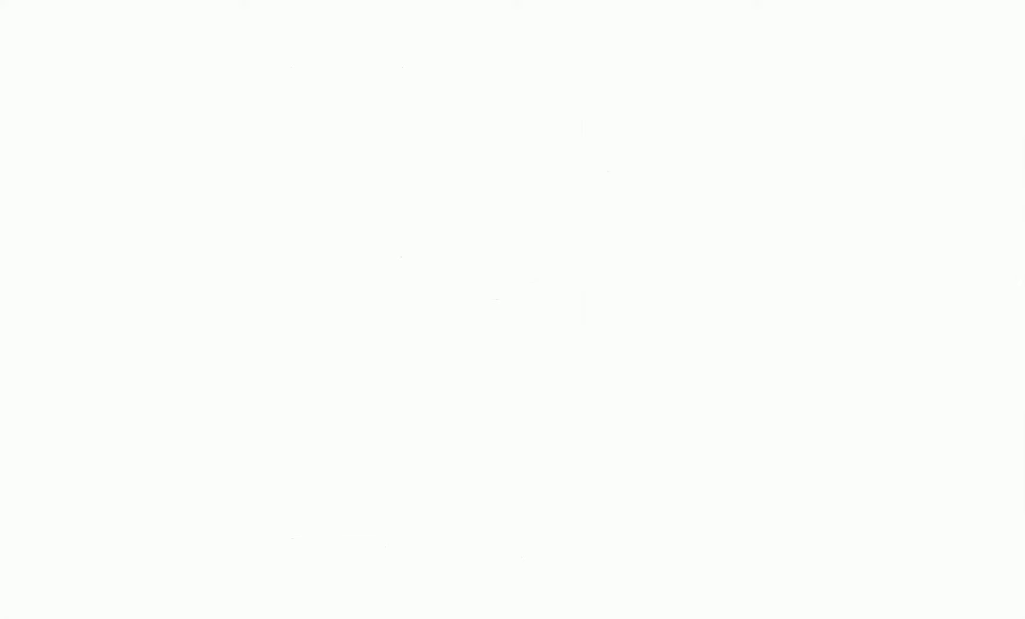